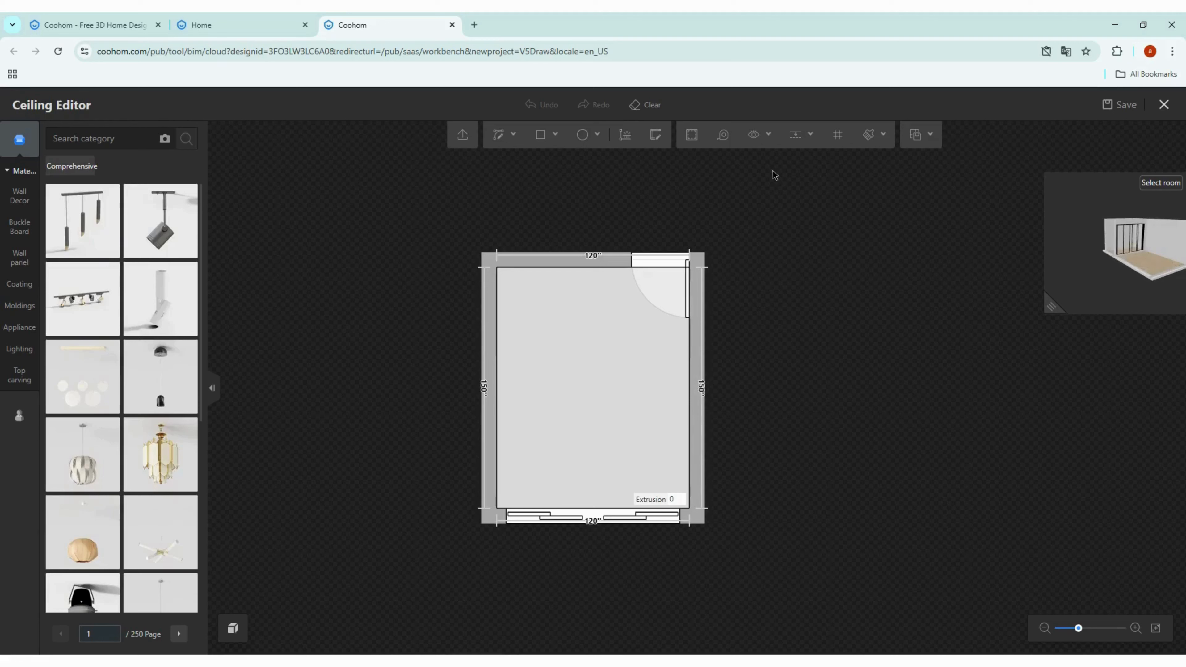
Step: Add a horizontal guide 24 in from the top wall of the room
{"action": "left_click", "coordinate": [816, 145]}
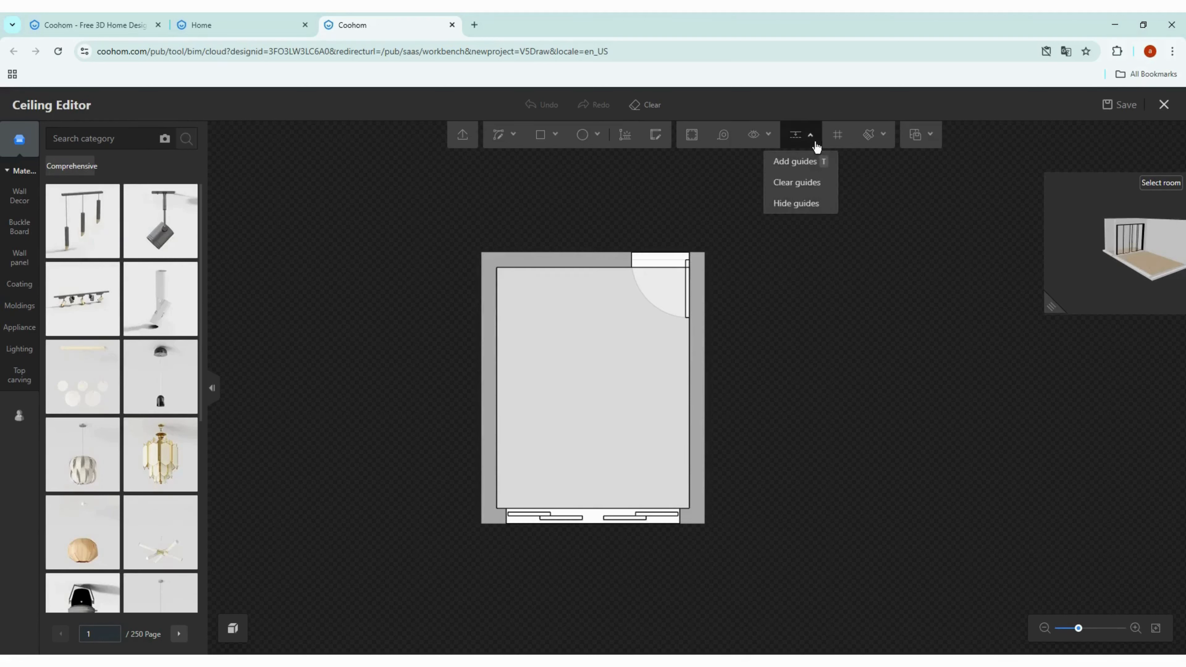
{"action": "left_click", "coordinate": [799, 167]}
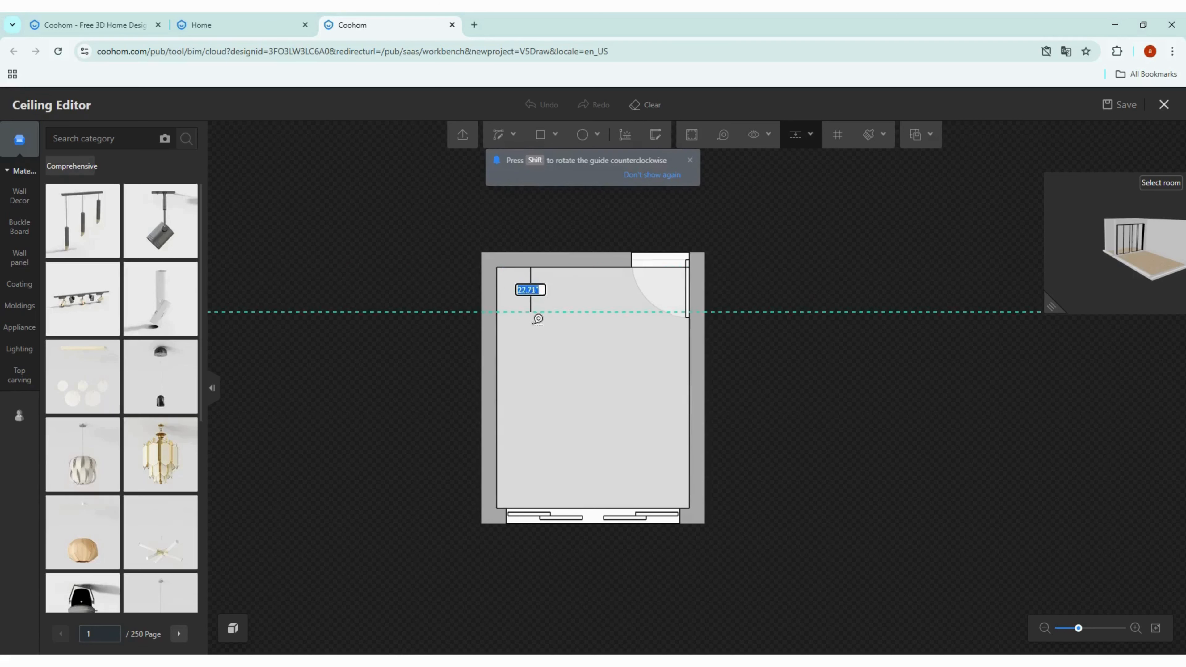
{"action": "type", "text": "24"}
{"action": "key", "text": "Return"}
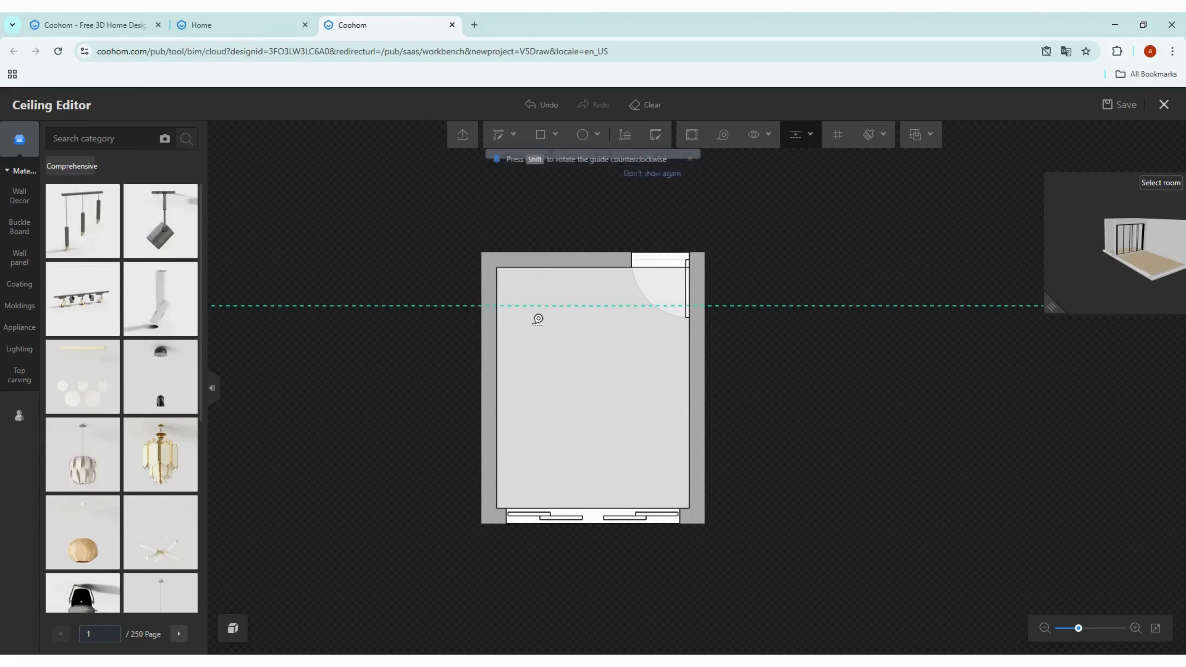
Step: Draw a straight line across the ceiling along the guide, from the left wall to the right wall
{"action": "left_click", "coordinate": [512, 144]}
{"action": "left_click", "coordinate": [511, 161]}
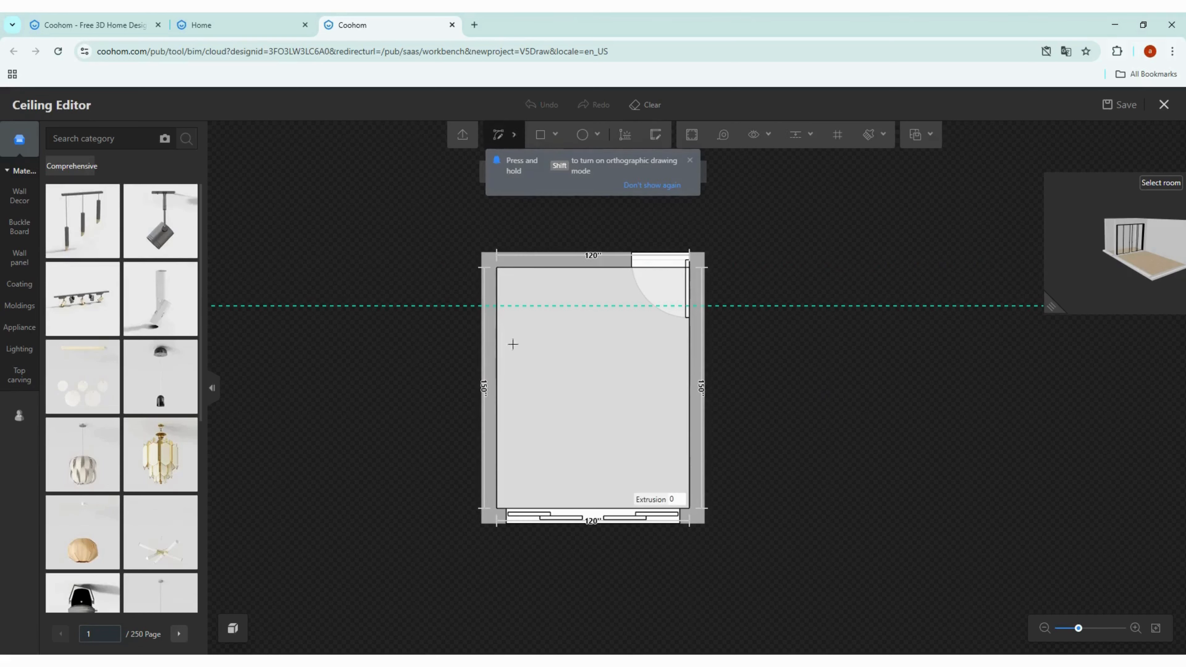
{"action": "left_click", "coordinate": [497, 306]}
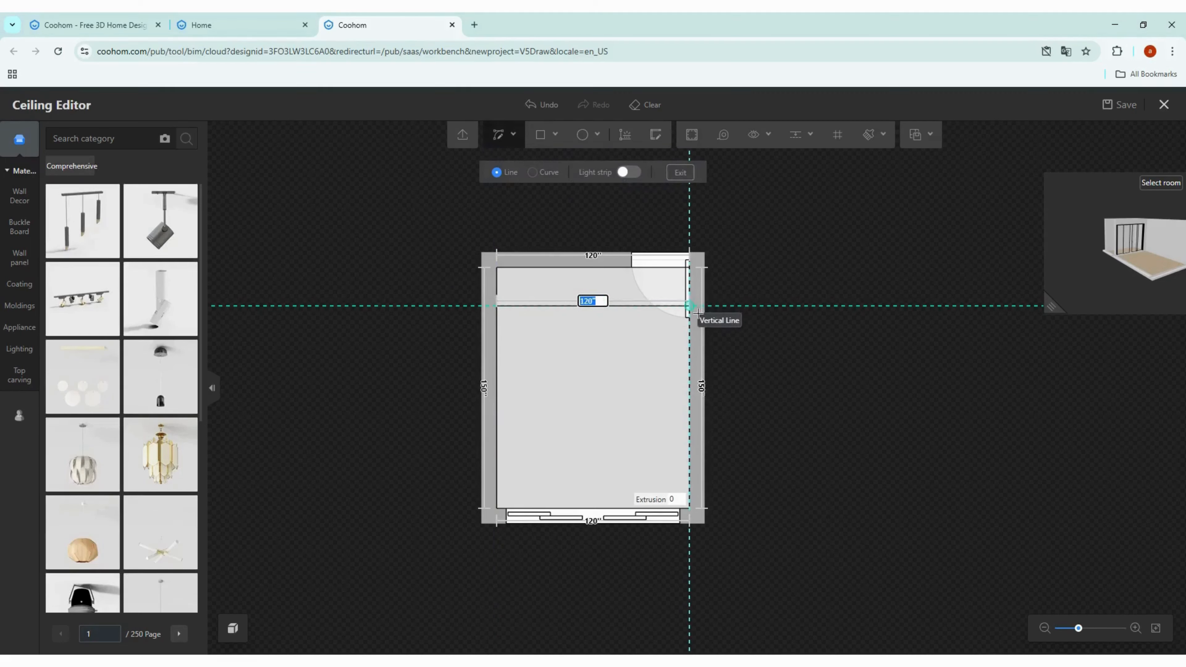
{"action": "left_click", "coordinate": [696, 309]}
{"action": "right_click", "coordinate": [864, 325]}
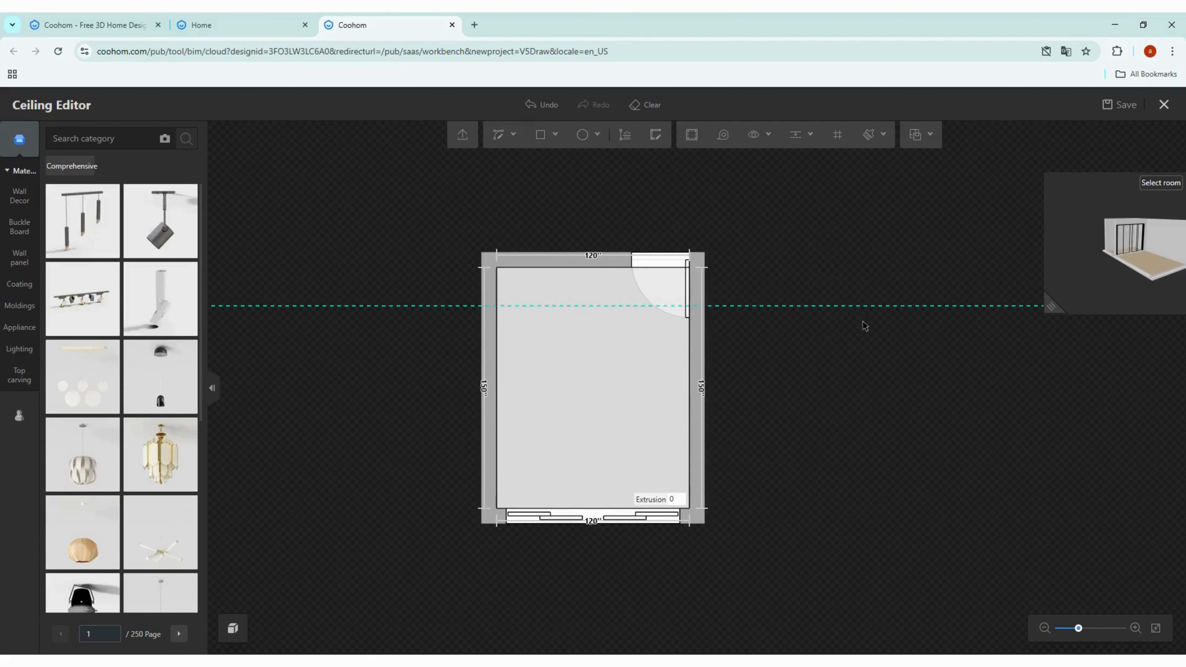
Step: Set the extrusion of the top ceiling strip above the line to 16 in
{"action": "left_click", "coordinate": [589, 293]}
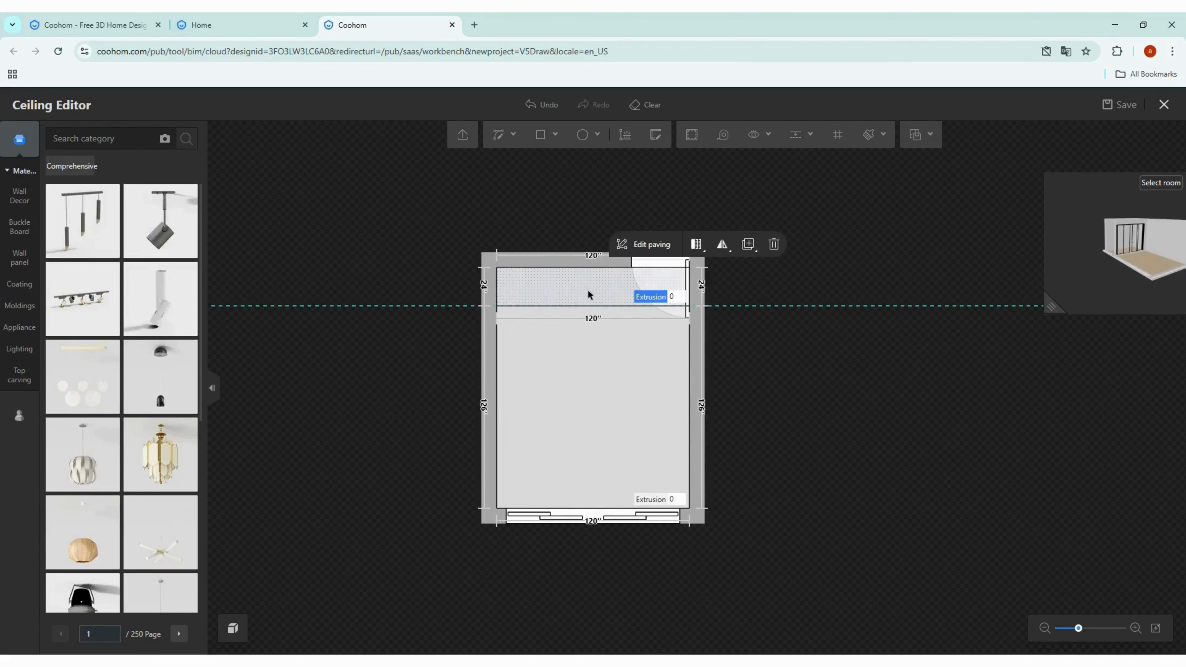
{"action": "left_click", "coordinate": [674, 298]}
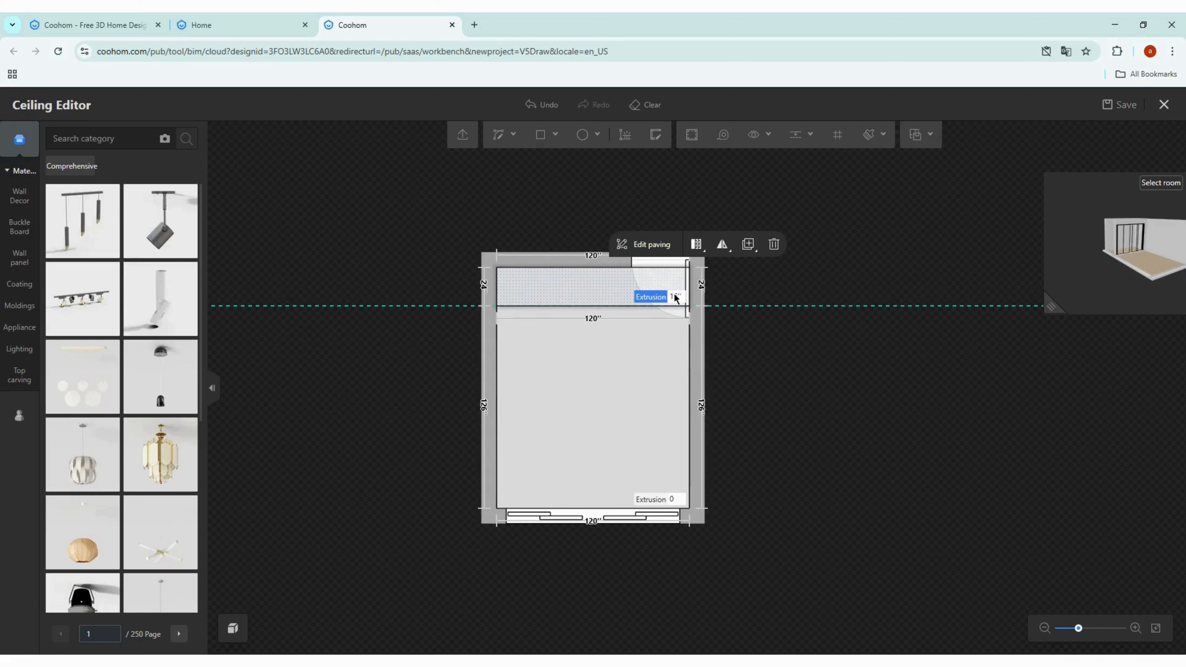
{"action": "left_click", "coordinate": [786, 391]}
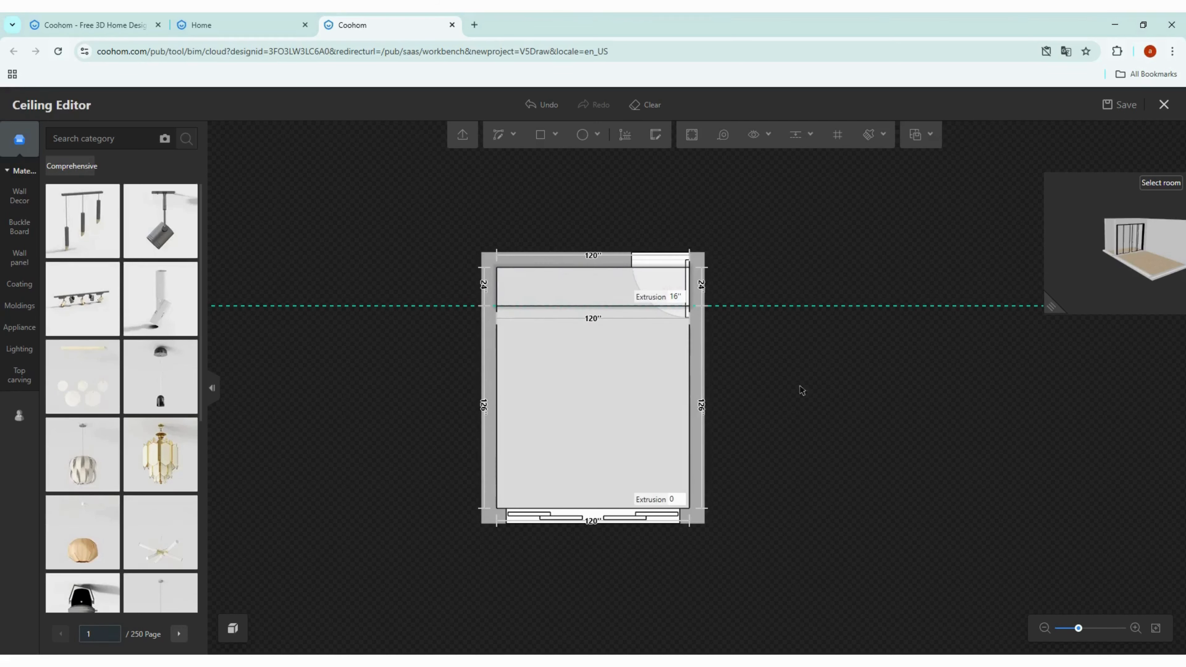
{"action": "left_click", "coordinate": [783, 306]}
{"action": "left_click", "coordinate": [848, 271]}
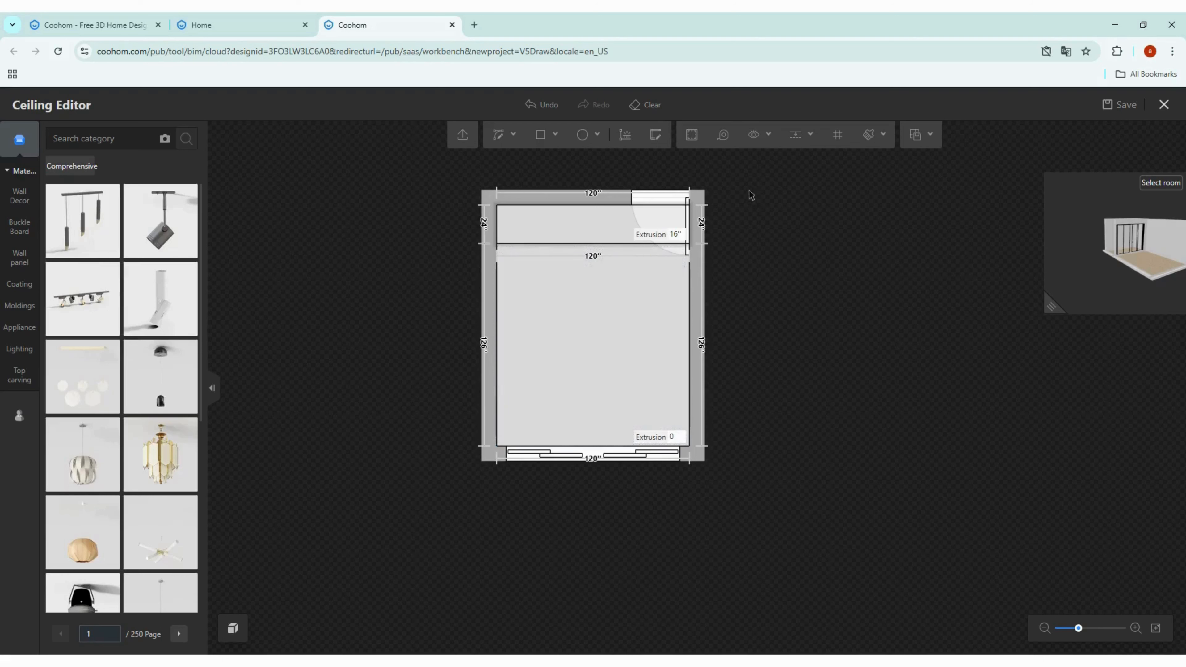
Step: Add a vertical guide 12 in from the left wall
{"action": "left_click", "coordinate": [810, 136]}
{"action": "left_click", "coordinate": [795, 161]}
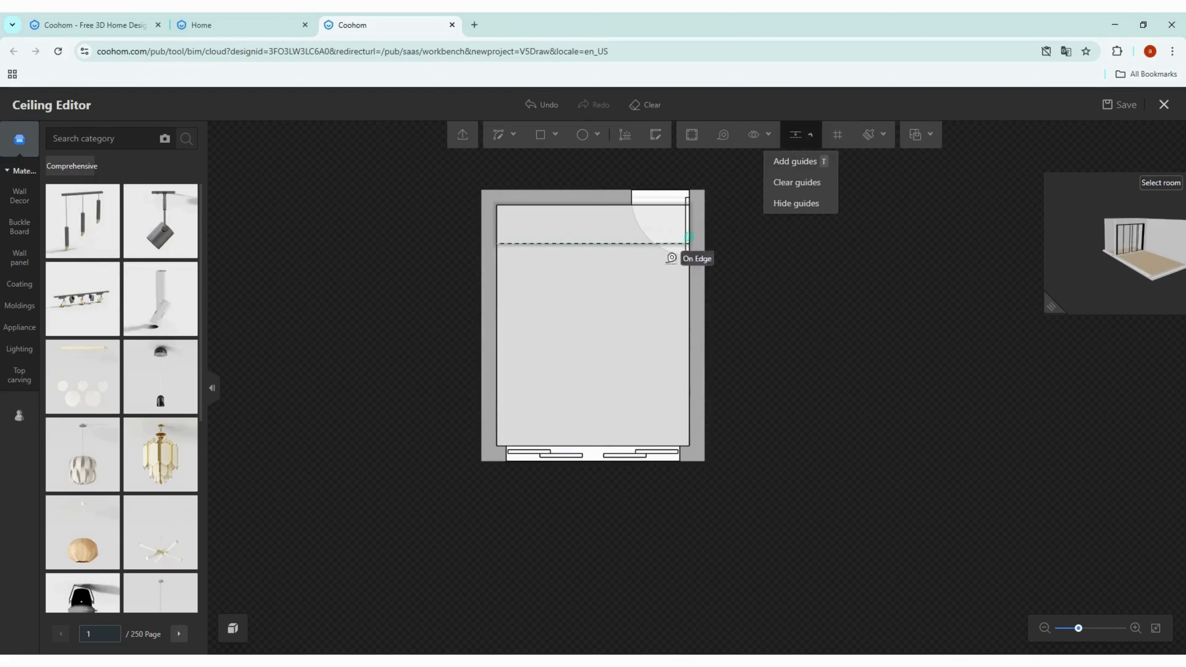
{"action": "left_click", "coordinate": [503, 380]}
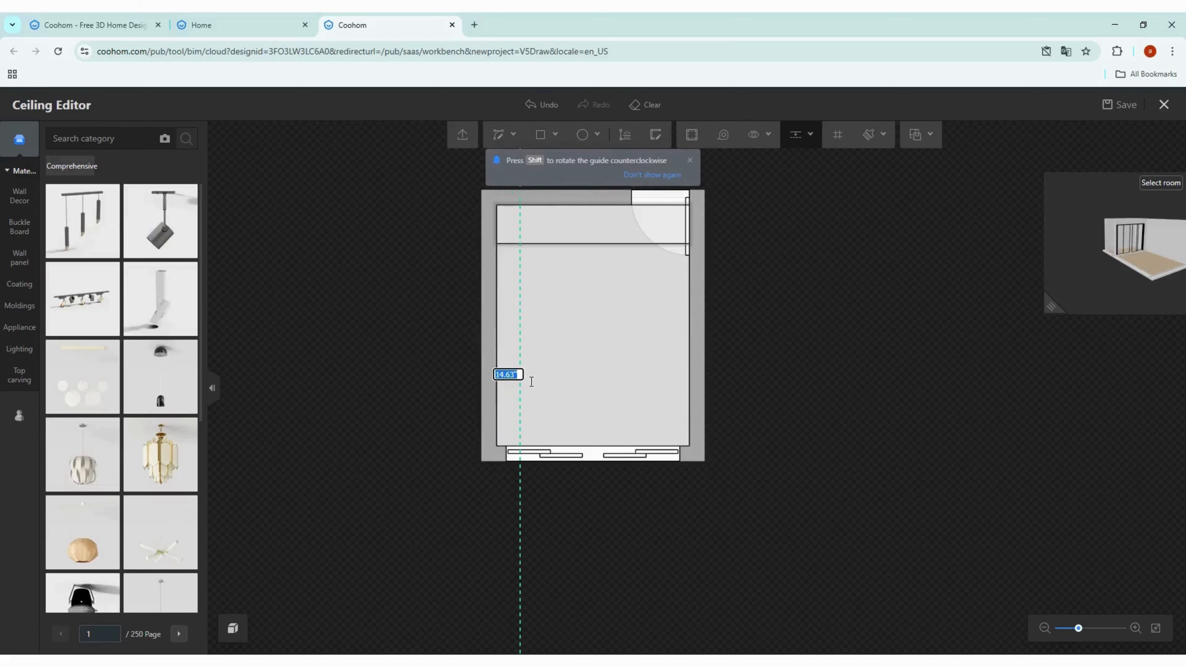
{"action": "type", "text": "12"}
{"action": "key", "text": "Return"}
Step: Add a horizontal guide 7.5 in below the dividing line
{"action": "left_click", "coordinate": [573, 256]}
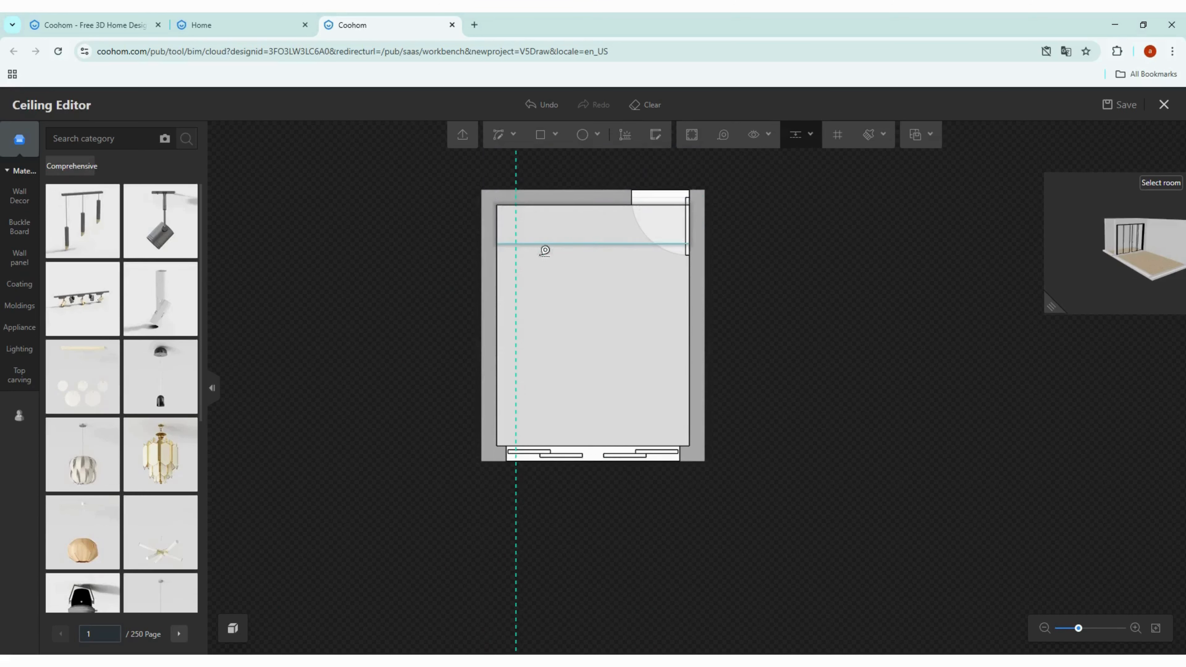
{"action": "left_click", "coordinate": [542, 270]}
{"action": "type", "text": "7.5"}
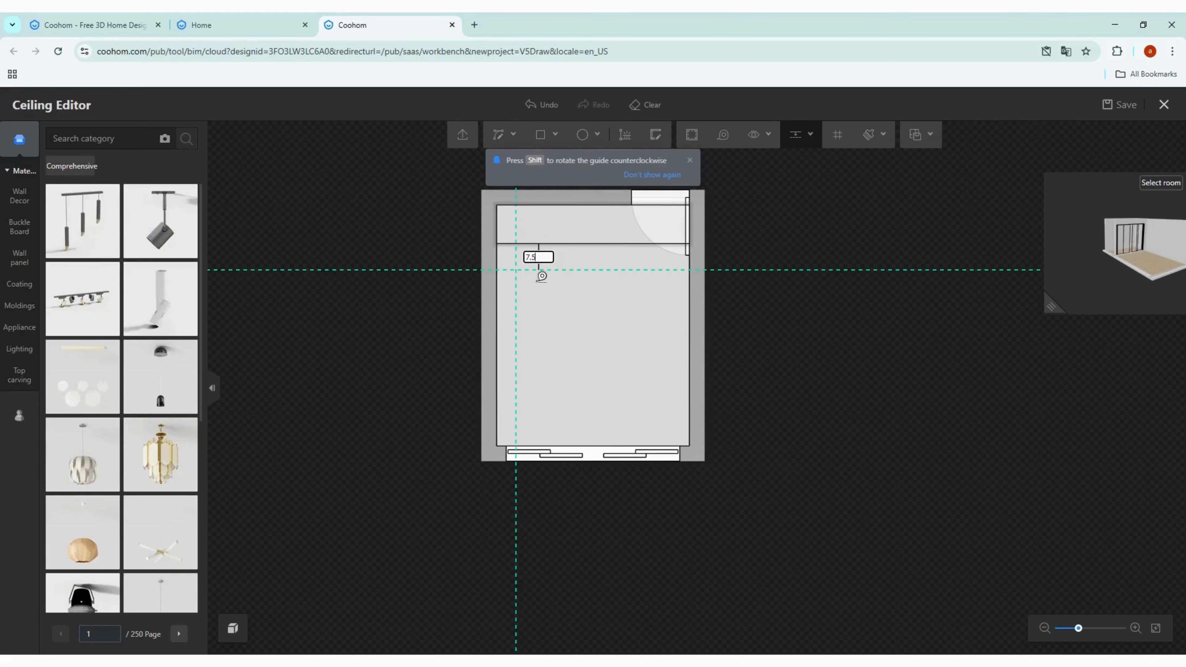
{"action": "key", "text": "Return"}
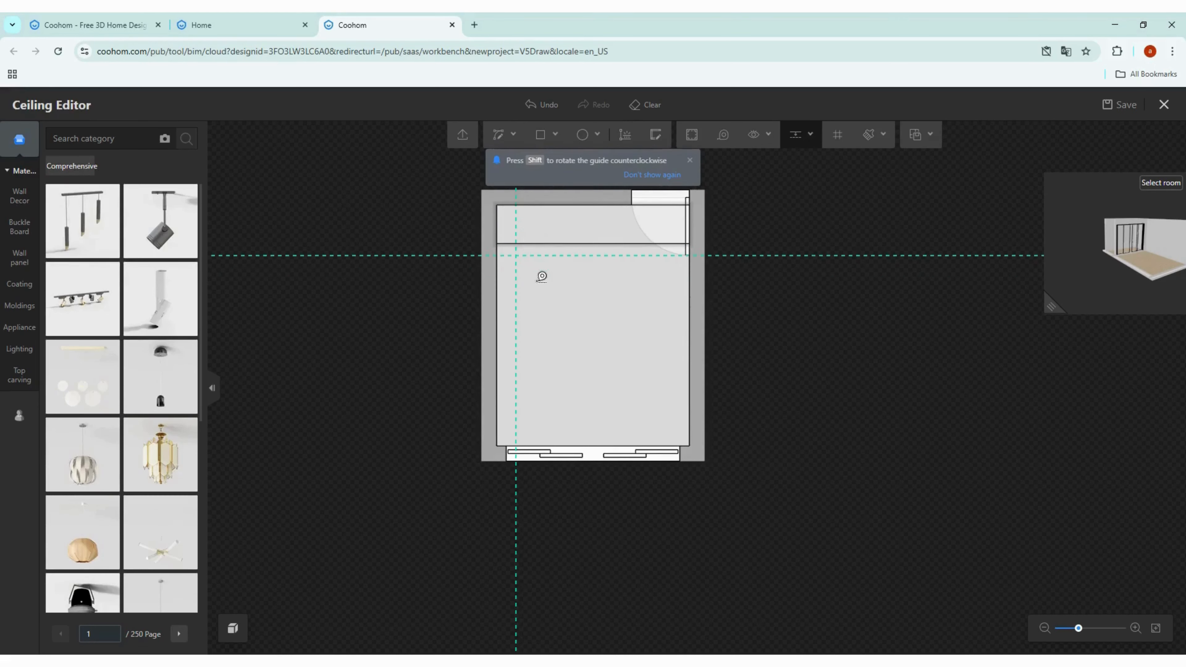
Step: Add guides 7.5 in from the right wall and 7.5 in from the bottom wall
{"action": "left_click", "coordinate": [694, 335]}
{"action": "type", "text": "7.5"}
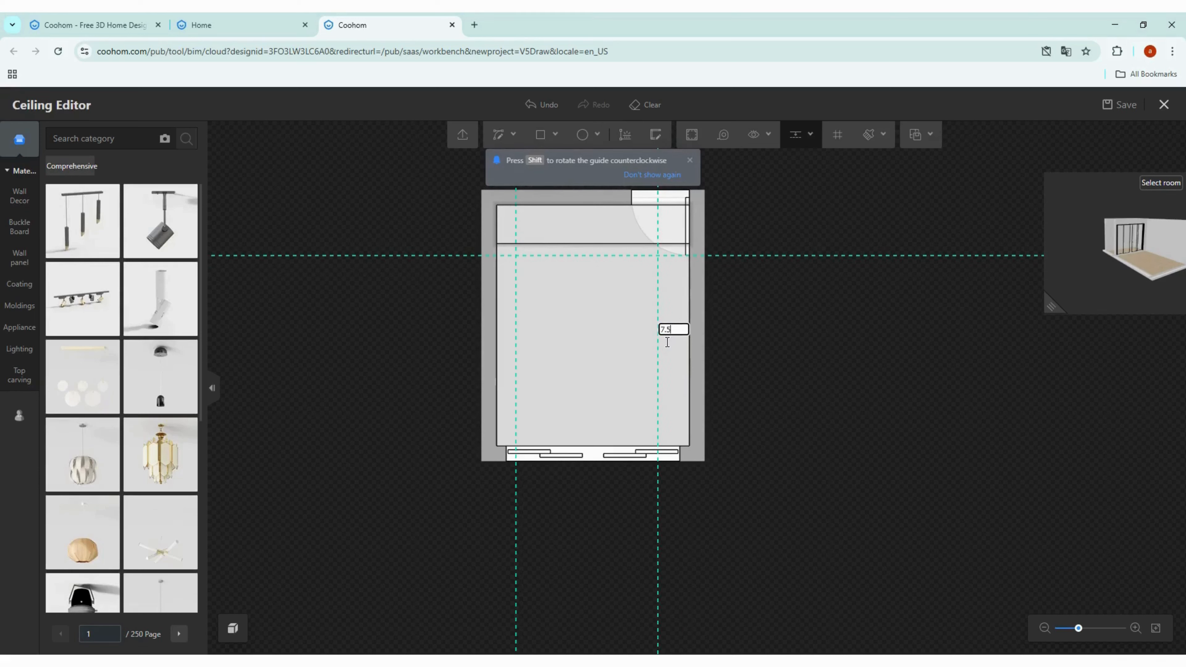
{"action": "key", "text": "Return"}
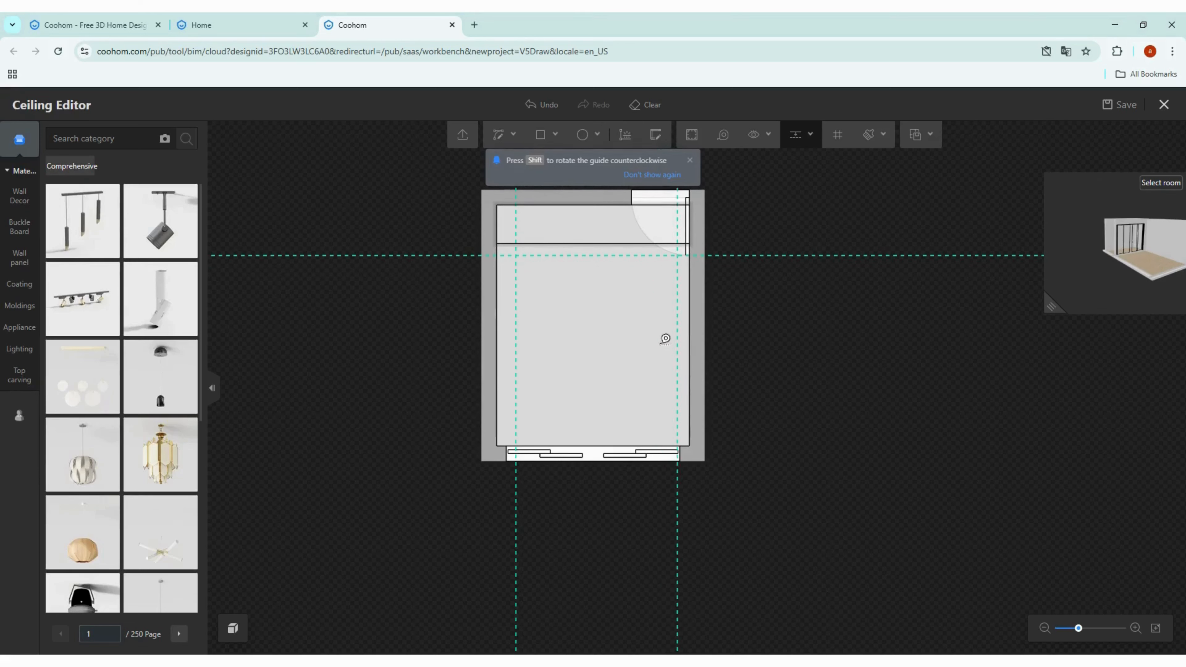
{"action": "left_click", "coordinate": [585, 455]}
{"action": "type", "text": "7.5"}
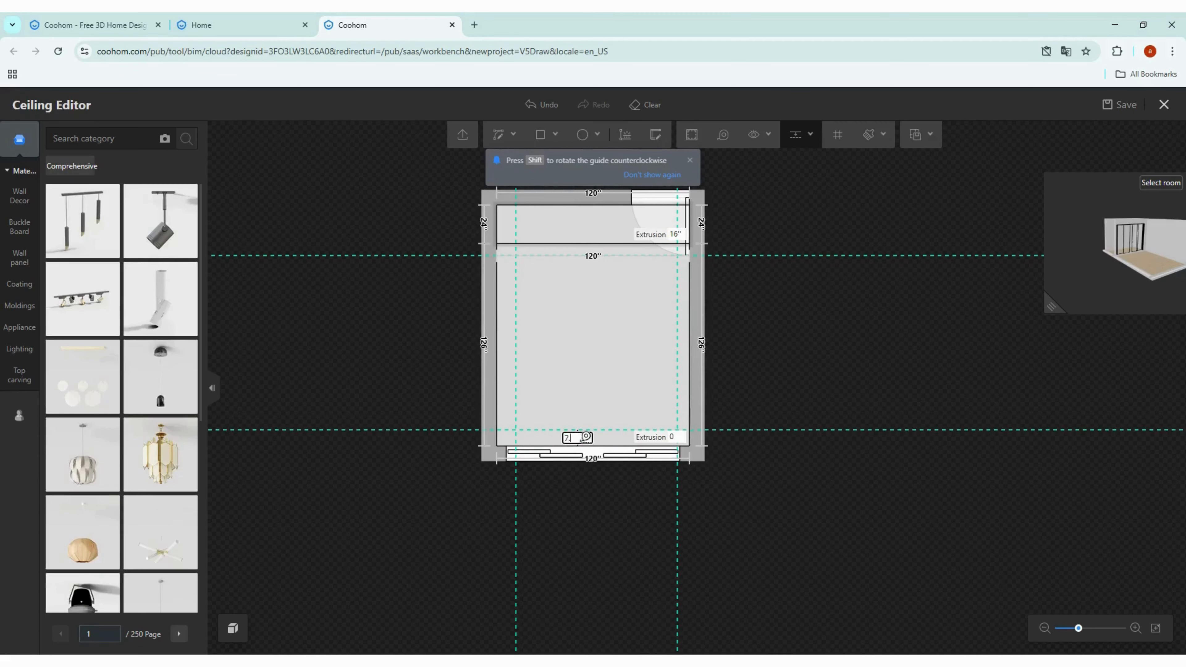
{"action": "key", "text": "Return"}
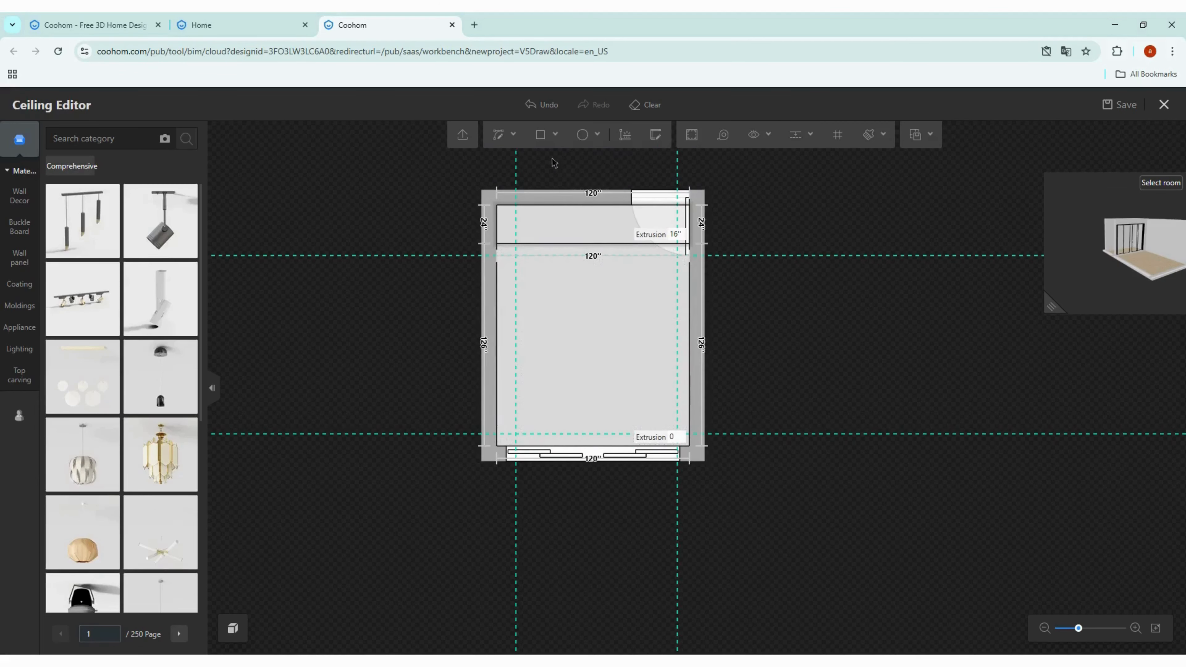
Step: Draw a rectangle between the four guides, about 100.5 × 111 in
{"action": "left_click", "coordinate": [550, 154]}
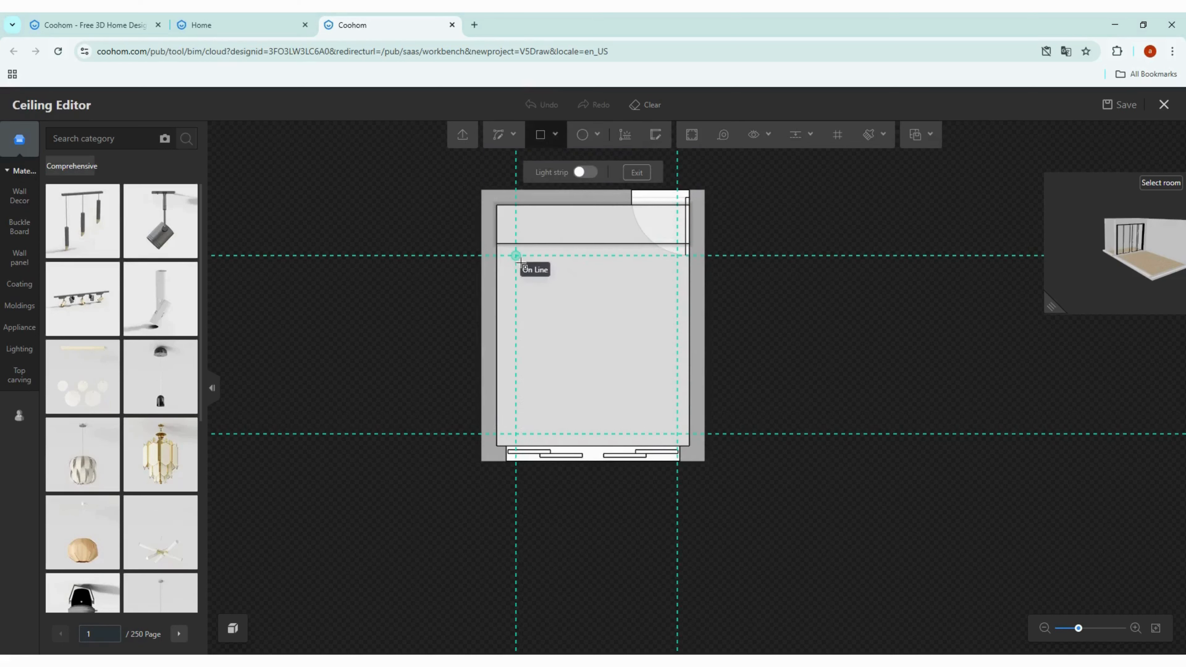
{"action": "left_click", "coordinate": [515, 255]}
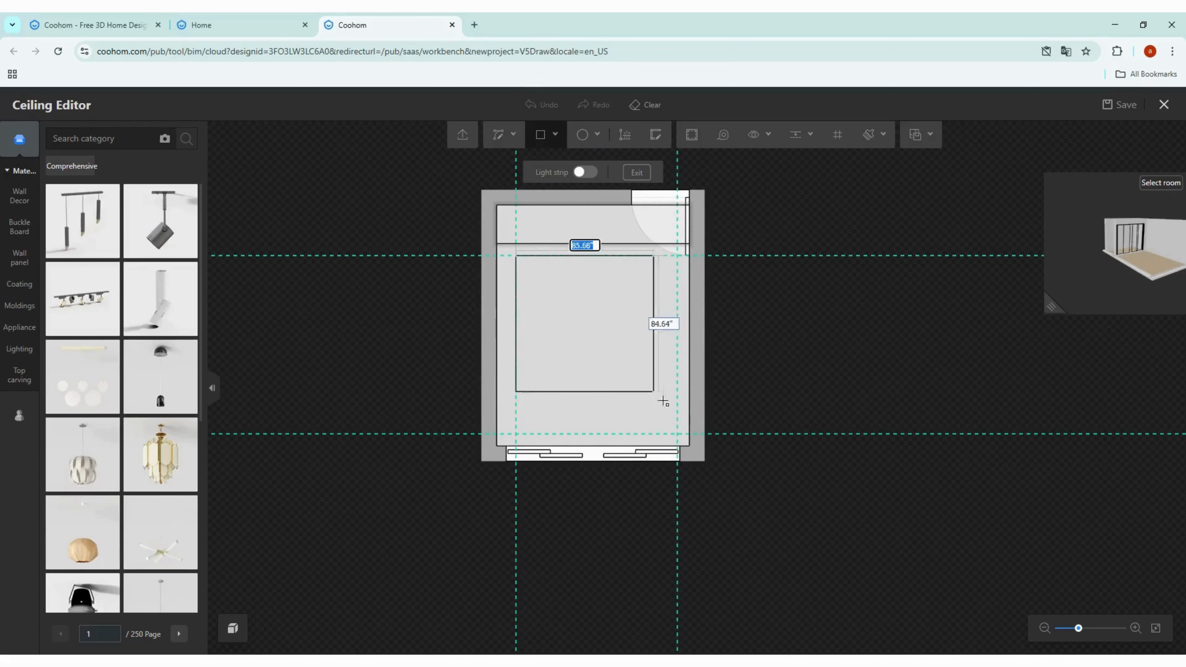
{"action": "left_click", "coordinate": [680, 435]}
{"action": "key", "text": "Escape"}
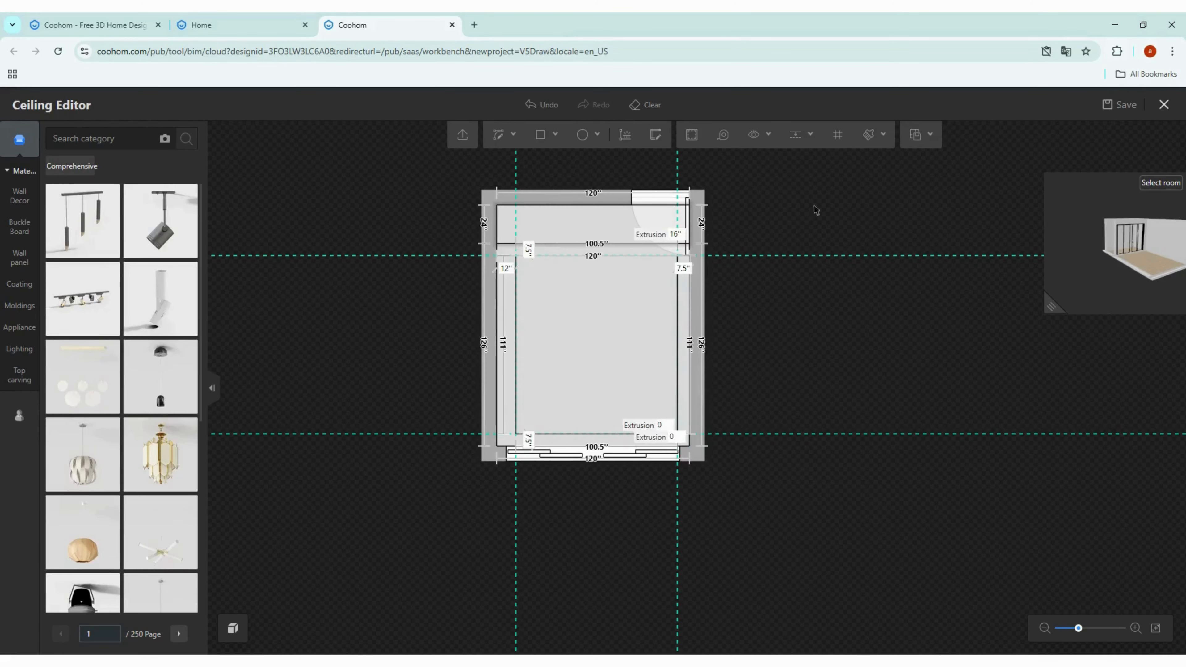
Step: Set the extrusion of the border area around the rectangle to 7.5 in
{"action": "left_click", "coordinate": [812, 143]}
{"action": "scroll", "coordinate": [517, 322], "scroll_direction": "up", "scroll_amount": 1}
{"action": "left_click", "coordinate": [516, 322]}
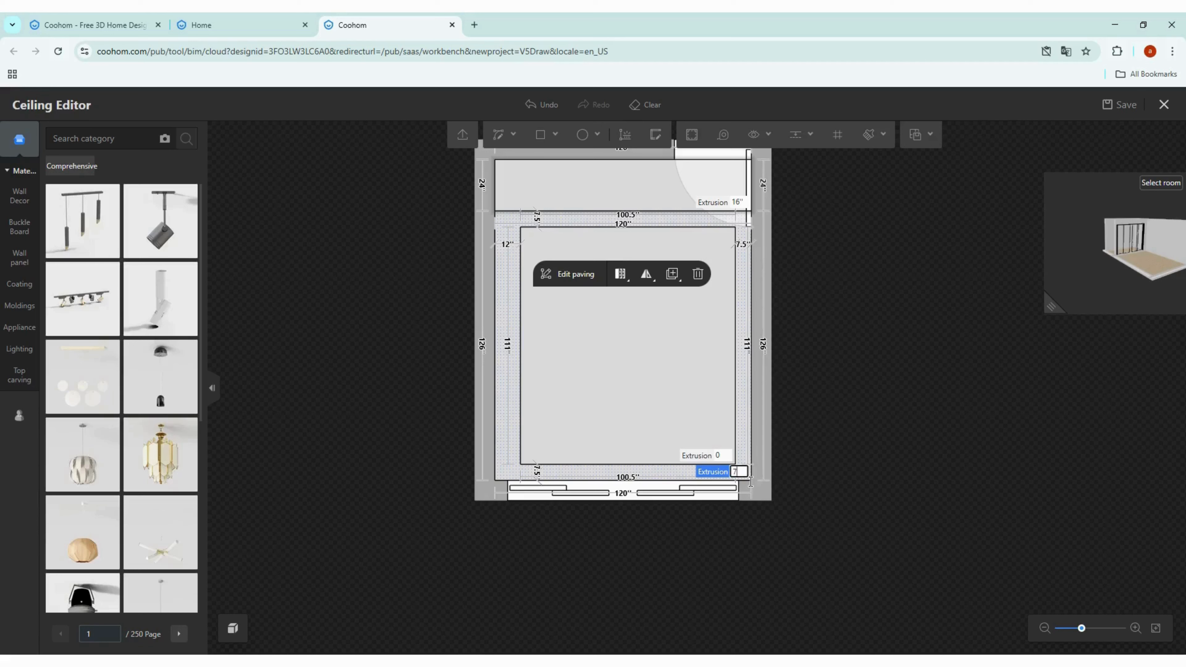
{"action": "key", "text": "Return"}
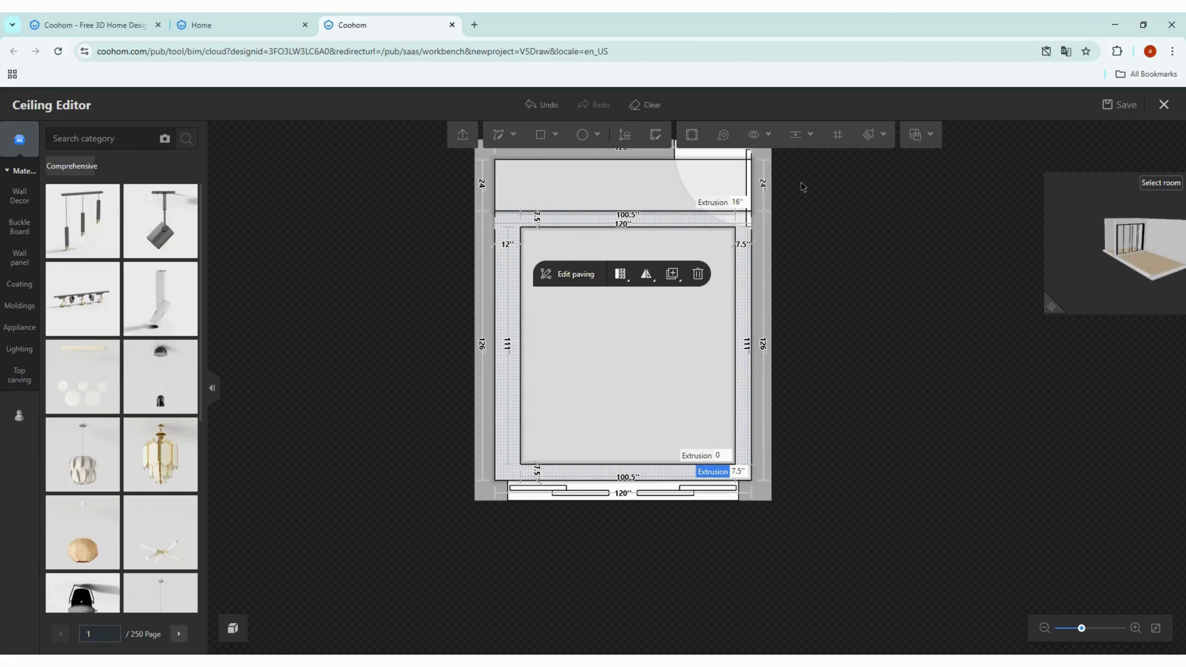
Step: Offset the rectangle inward by 16 in
{"action": "left_click", "coordinate": [691, 134]}
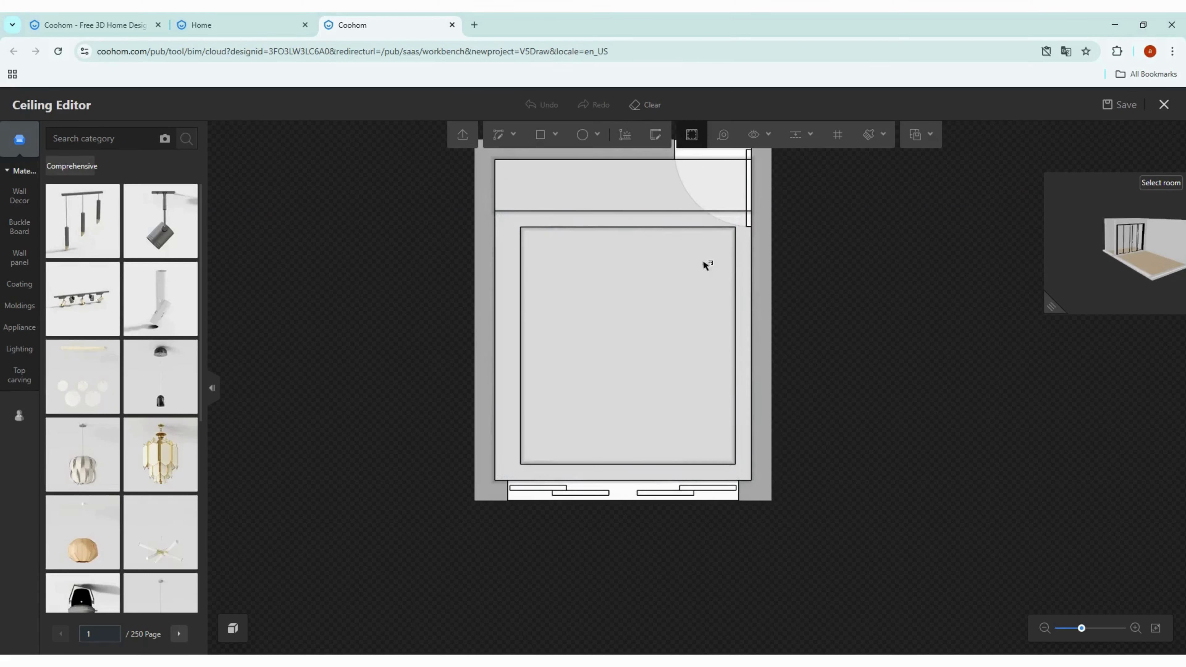
{"action": "left_click", "coordinate": [700, 247]}
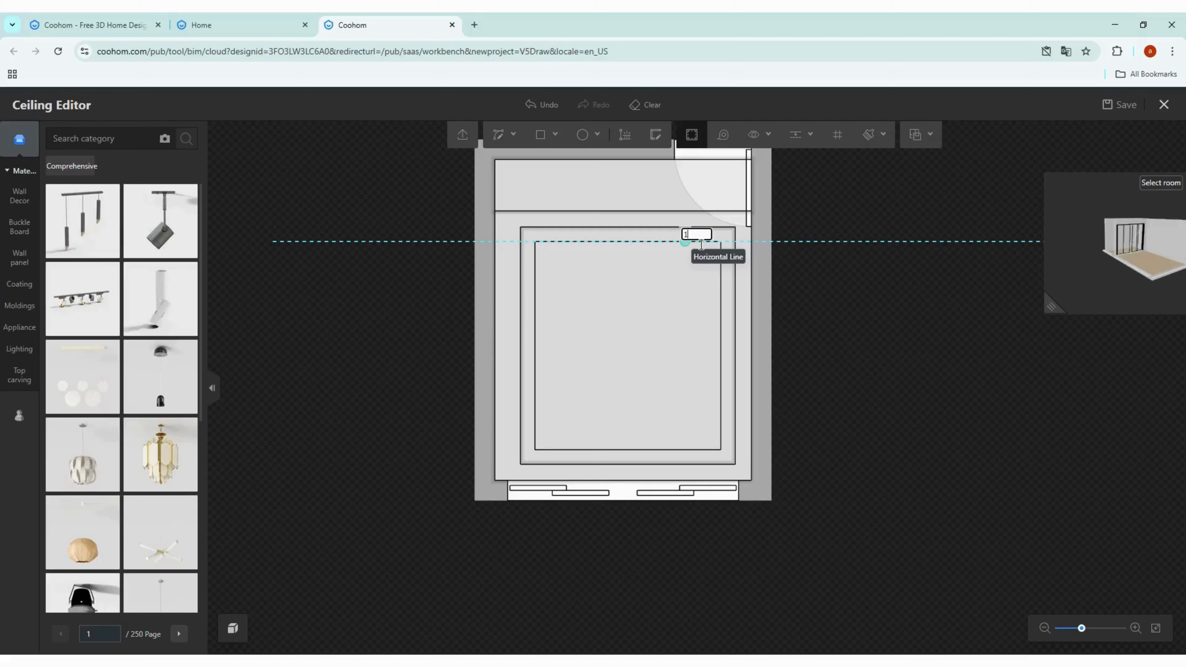
{"action": "type", "text": "16"}
{"action": "key", "text": "Return"}
{"action": "key", "text": "Escape"}
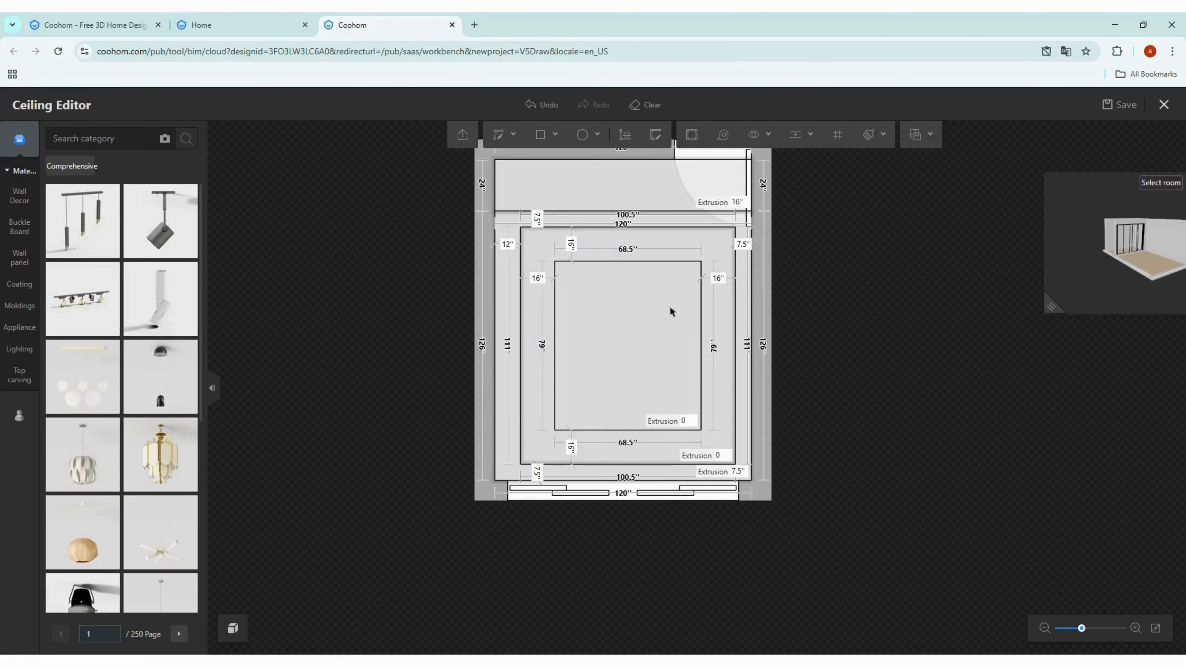
Step: Set the extrusion of the inner offset rectangle to 12 in
{"action": "left_click", "coordinate": [626, 320]}
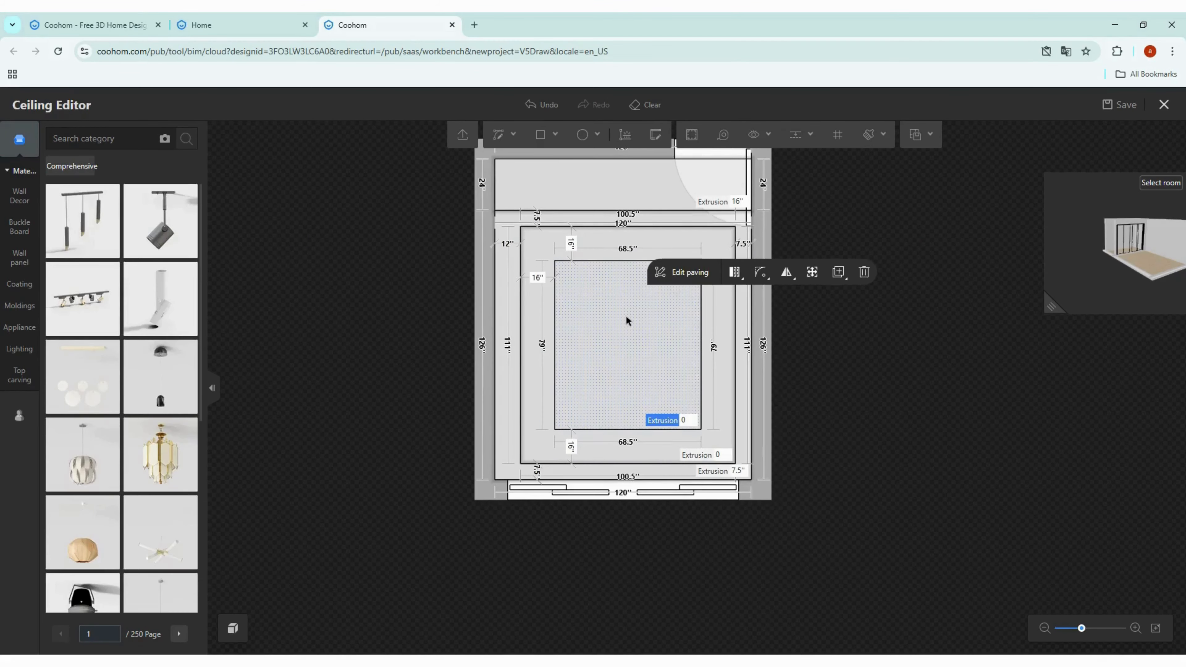
{"action": "left_click", "coordinate": [690, 423]}
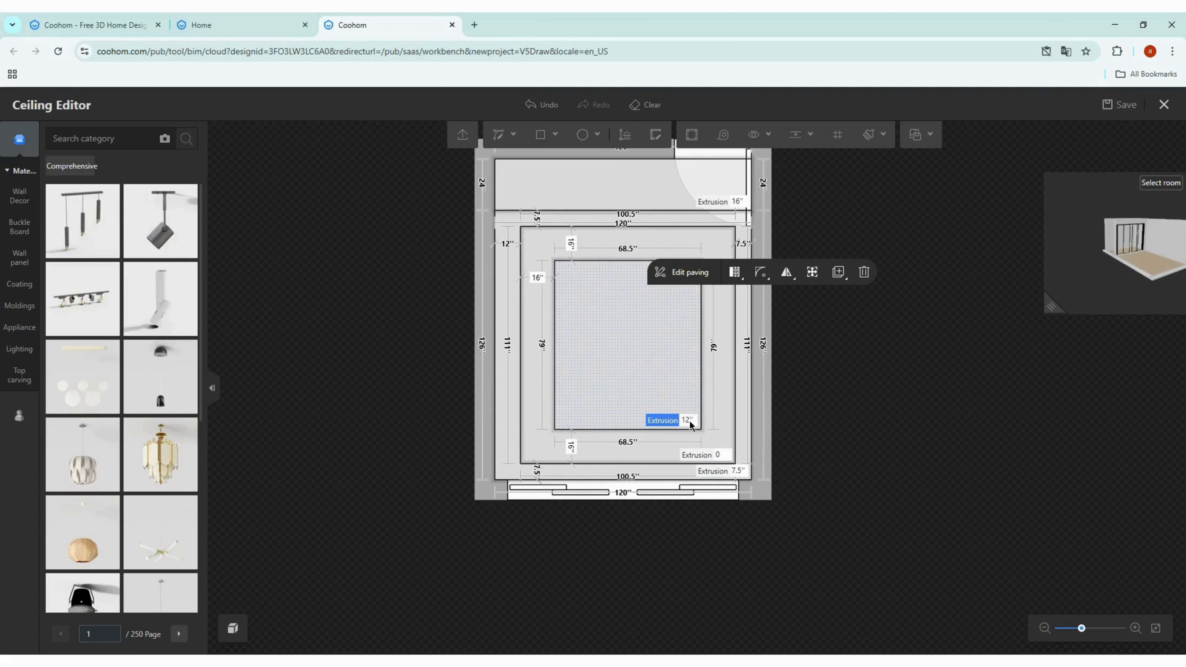
{"action": "left_click", "coordinate": [902, 407]}
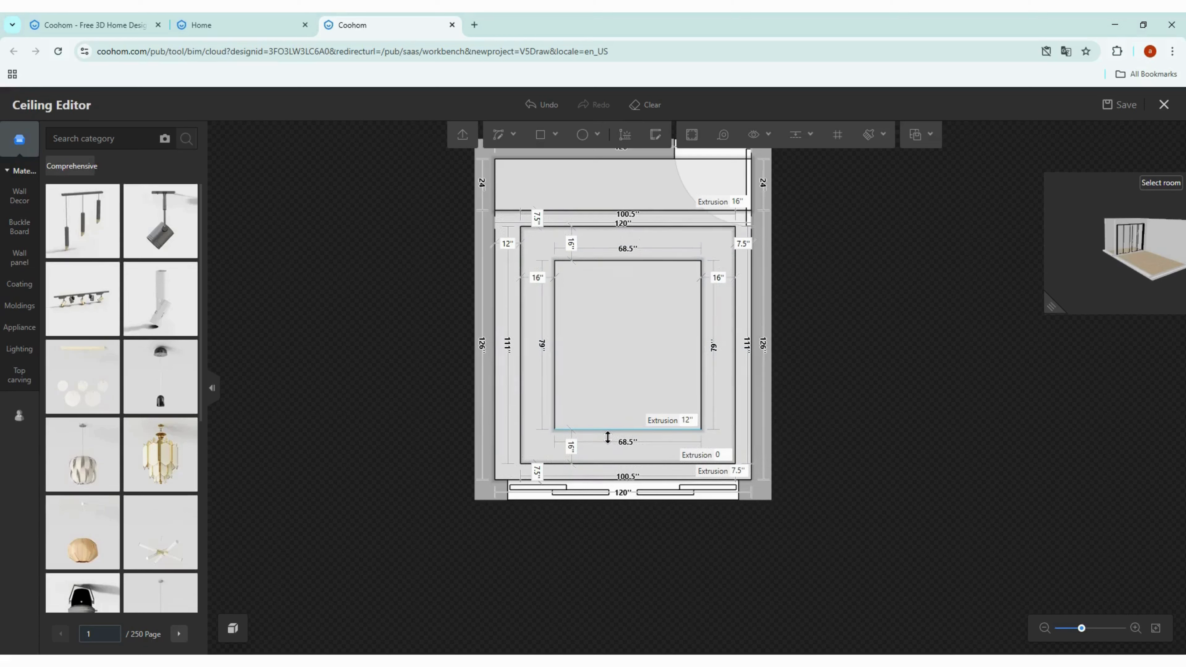
Step: Select the inner rectangle's molding line and enable the indented lamp belt
{"action": "left_click", "coordinate": [607, 429]}
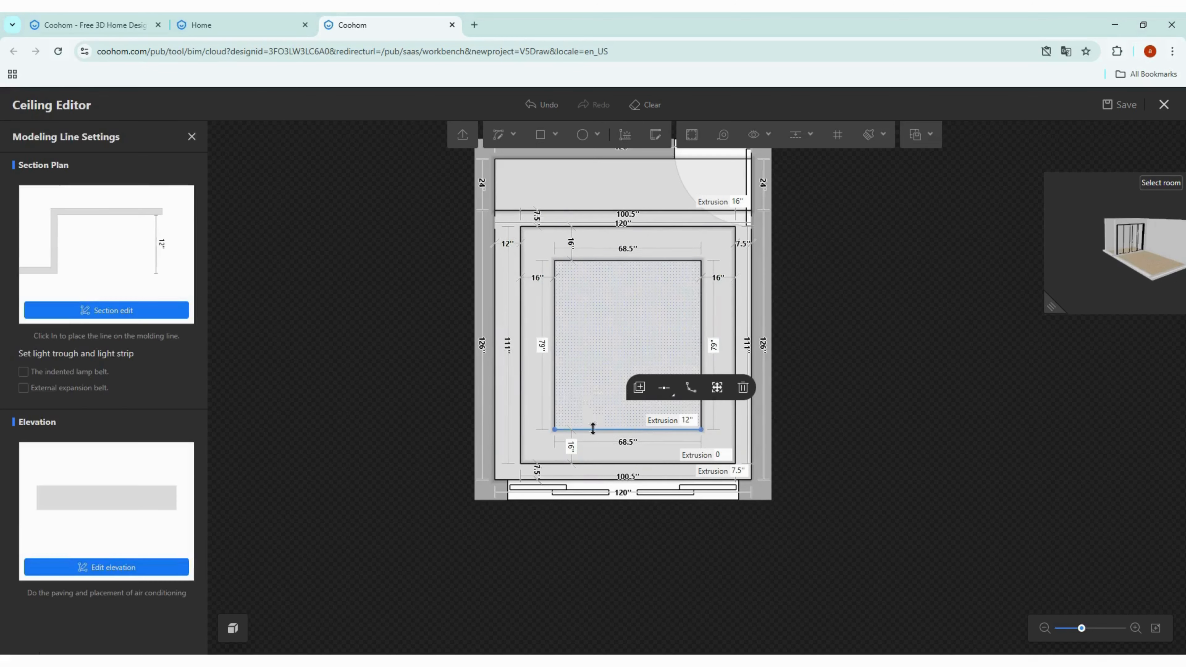
{"action": "left_click", "coordinate": [557, 371]}
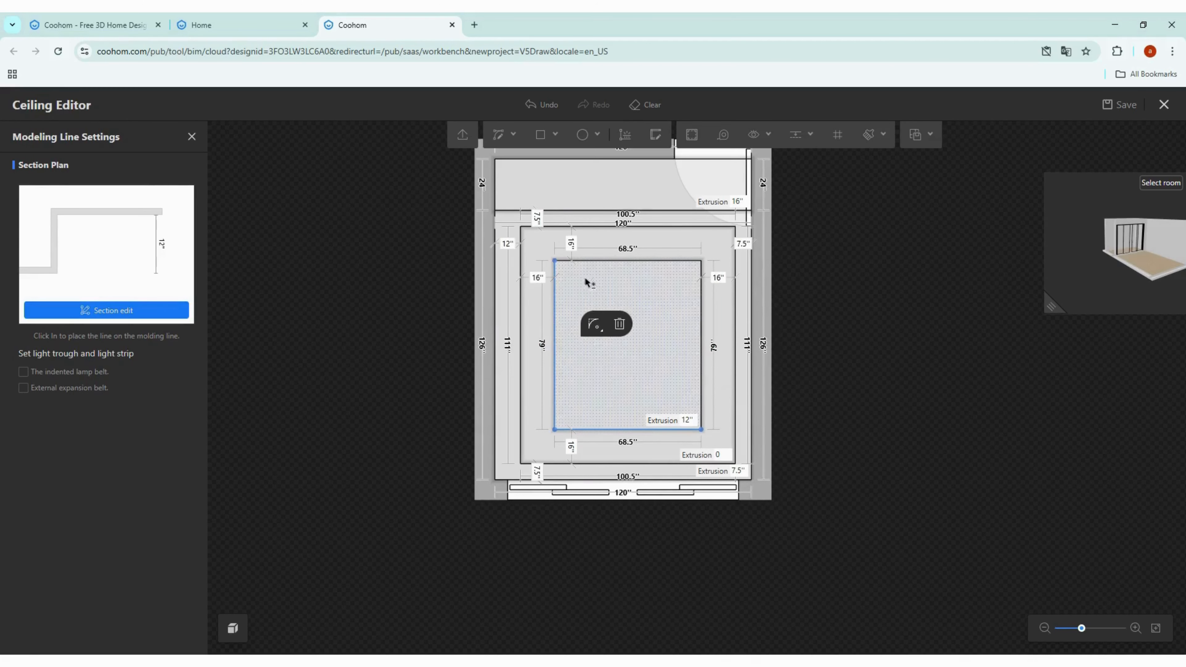
{"action": "left_click", "coordinate": [591, 266]}
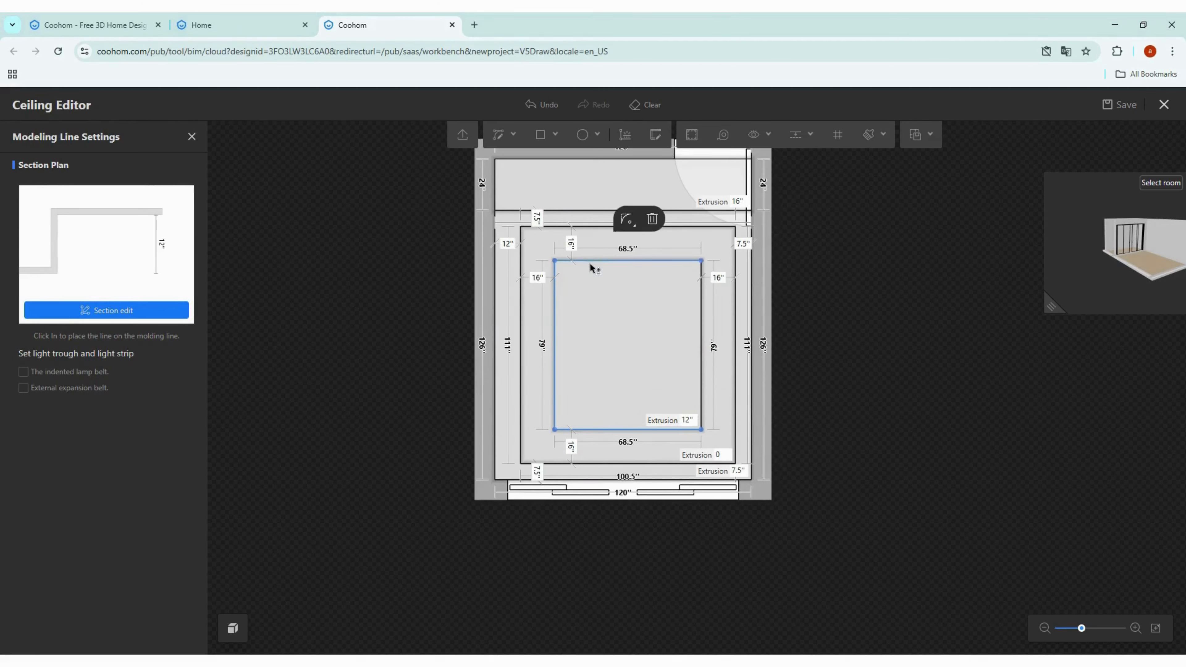
{"action": "left_click", "coordinate": [704, 332]}
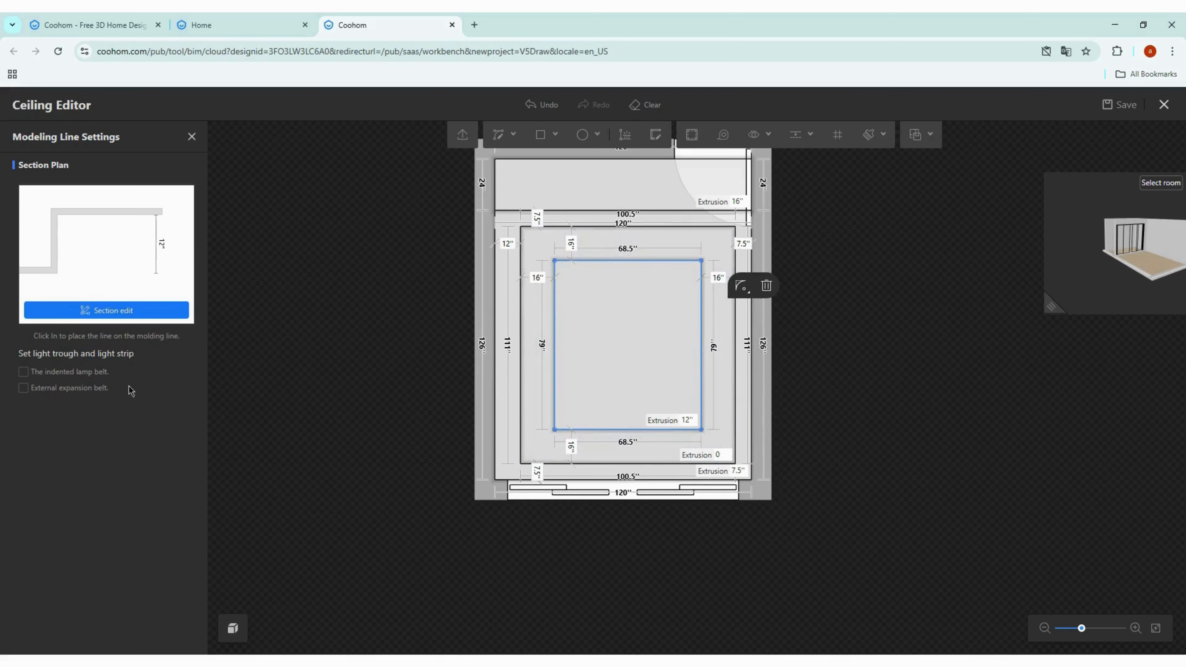
{"action": "left_click", "coordinate": [33, 380]}
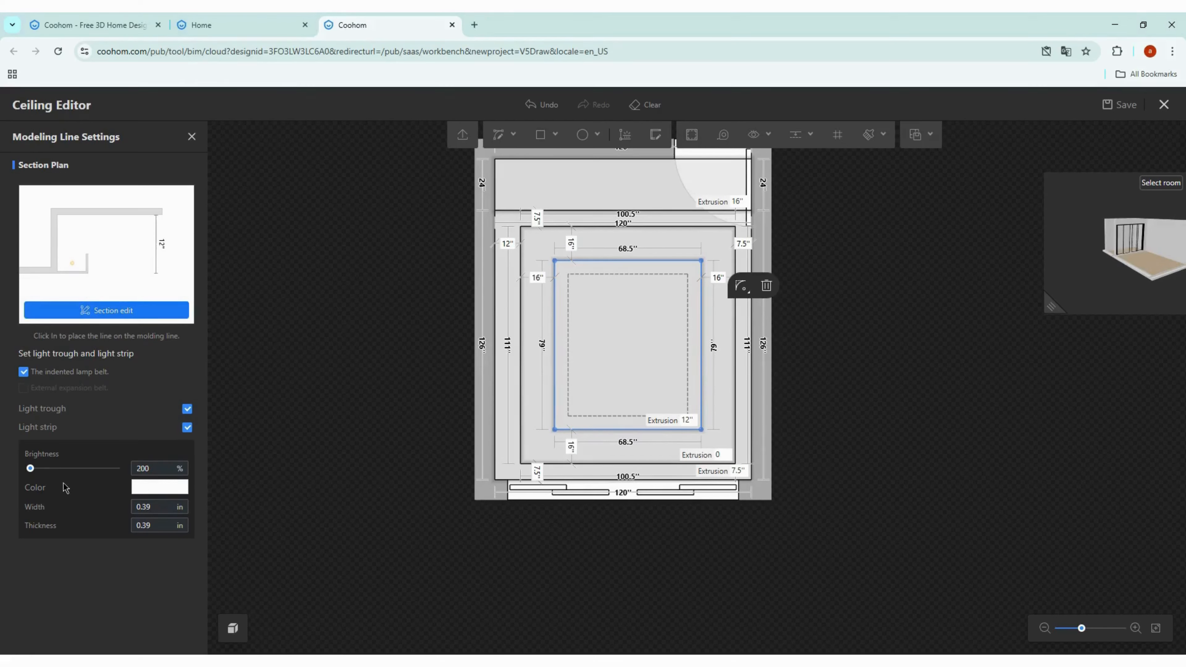
Step: Set the light strip color to the warm preset #FFCE87 and its brightness to 8
{"action": "left_click", "coordinate": [154, 487]}
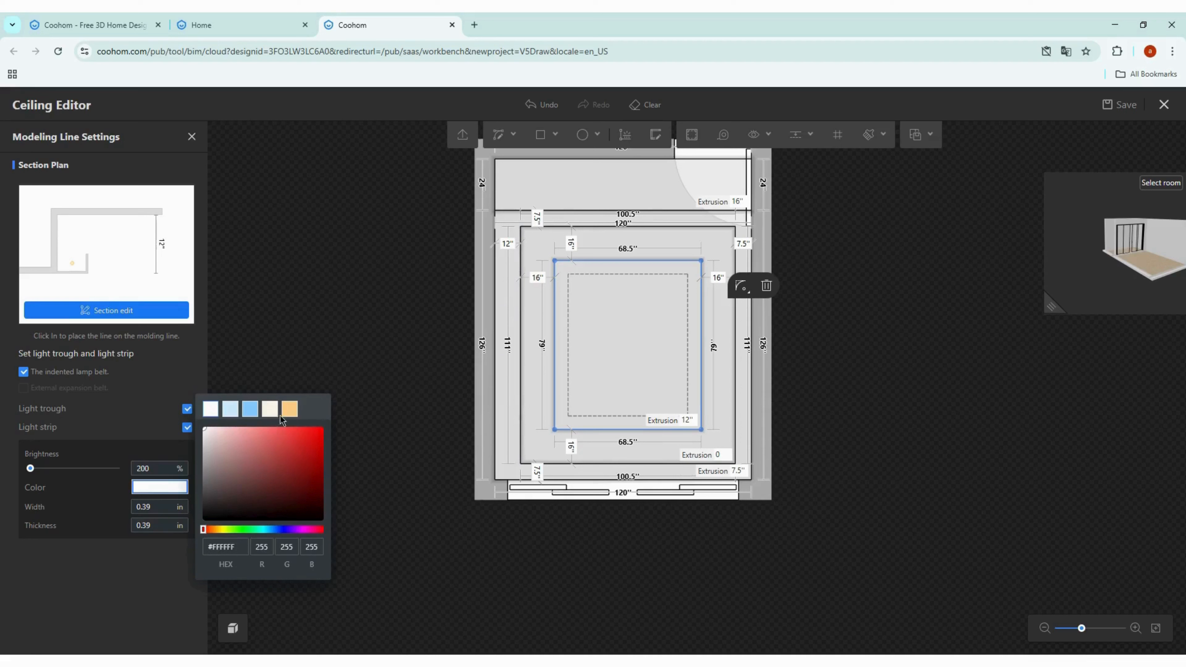
{"action": "left_click", "coordinate": [291, 411]}
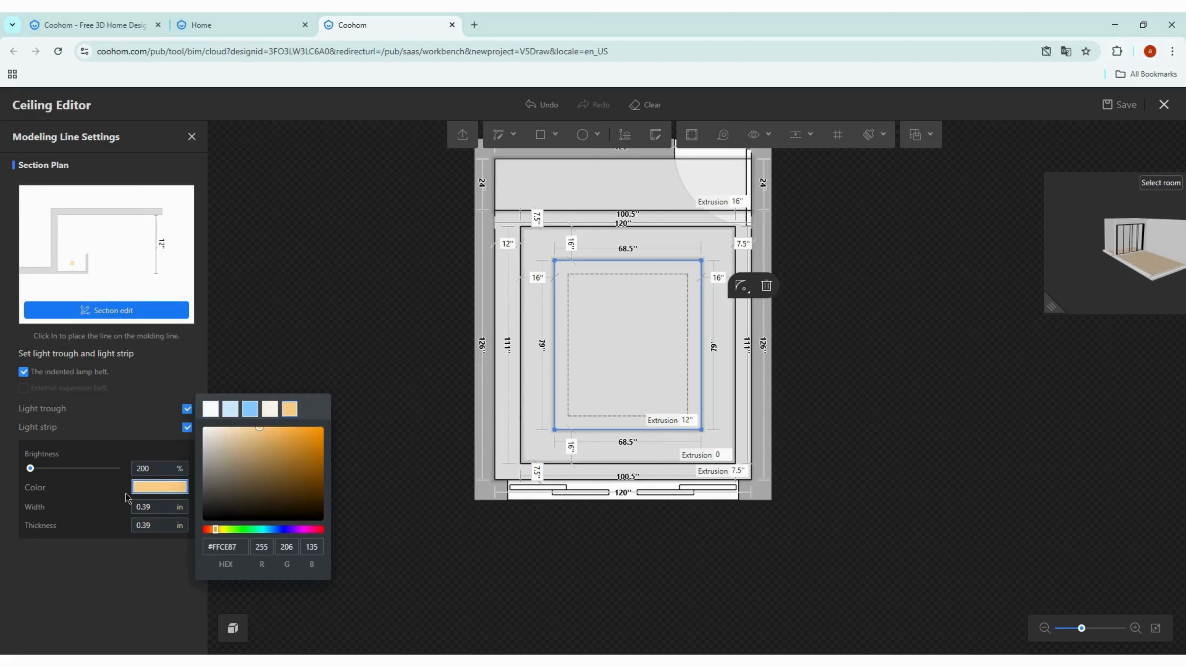
{"action": "left_click", "coordinate": [157, 475]}
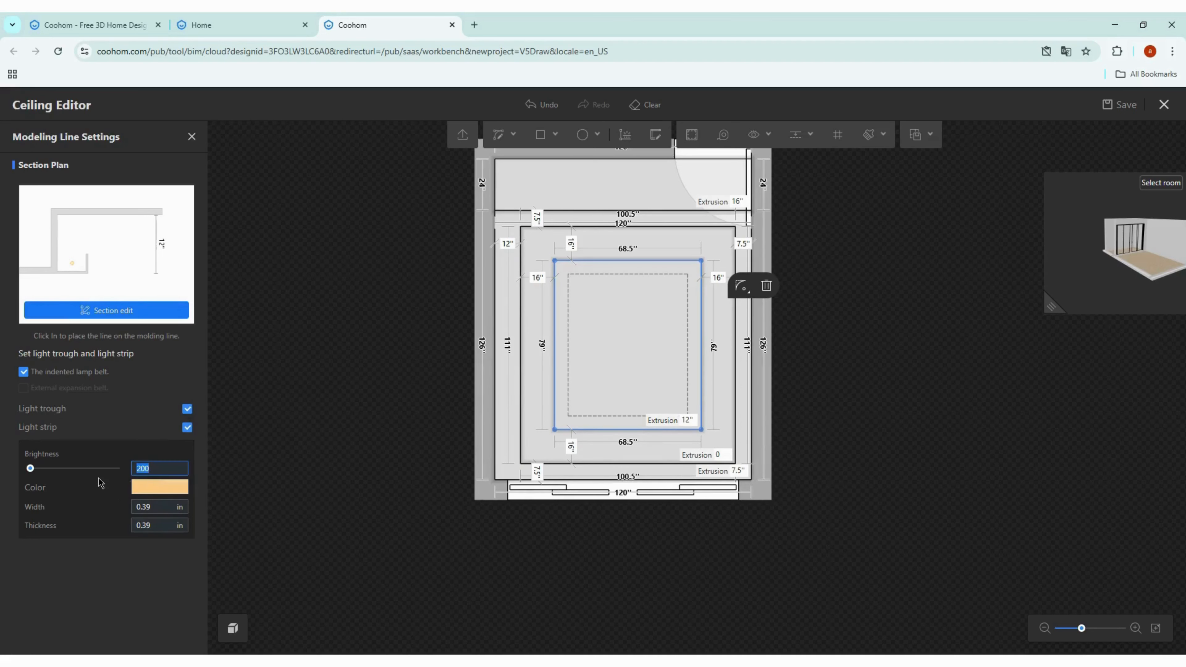
{"action": "type", "text": "8"}
Step: Open the section edit of the lamp belt and set the light trough's width to 4 in and height to 2 in
{"action": "left_click", "coordinate": [124, 321]}
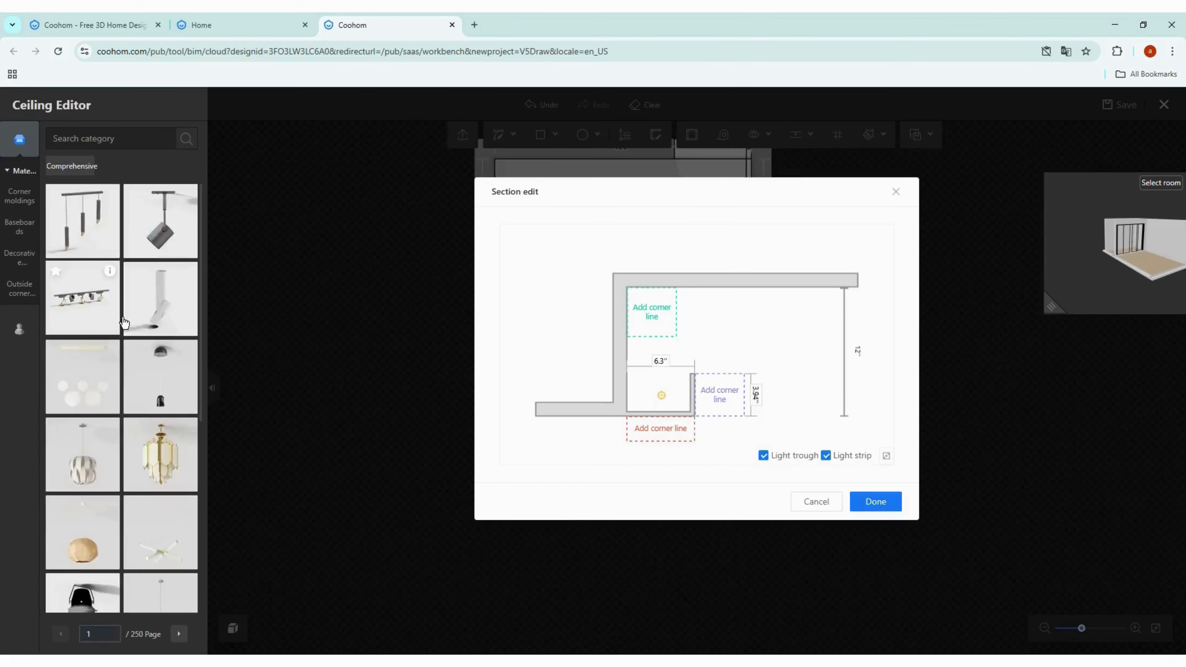
{"action": "left_click", "coordinate": [669, 372]}
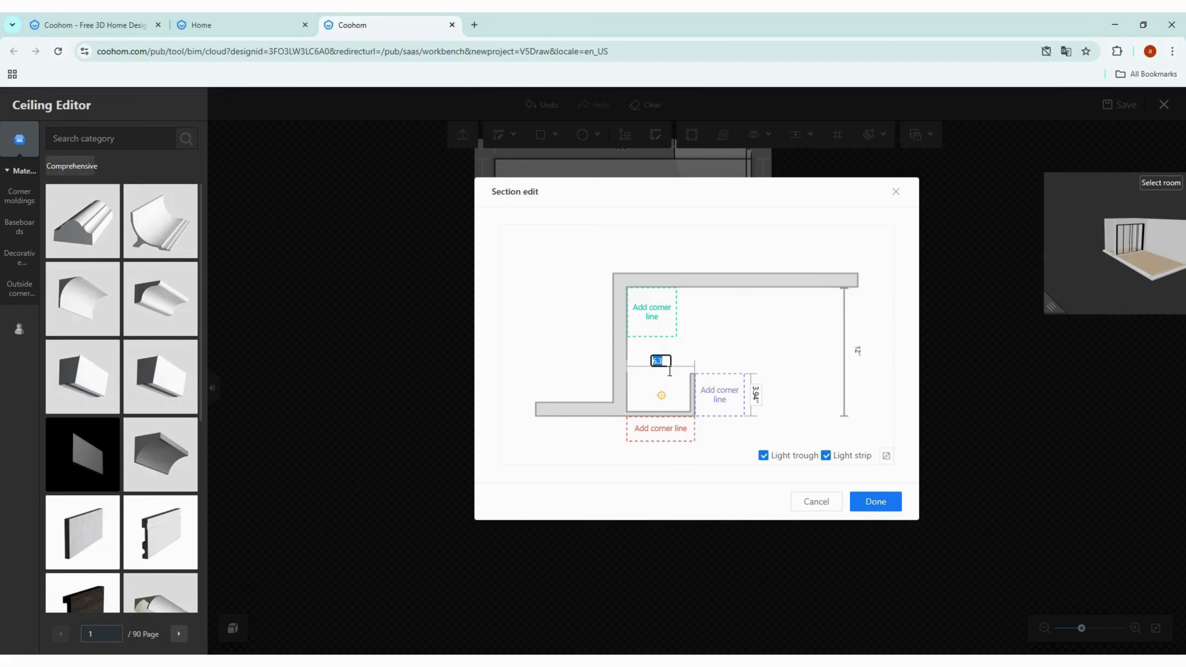
{"action": "key", "text": "Return"}
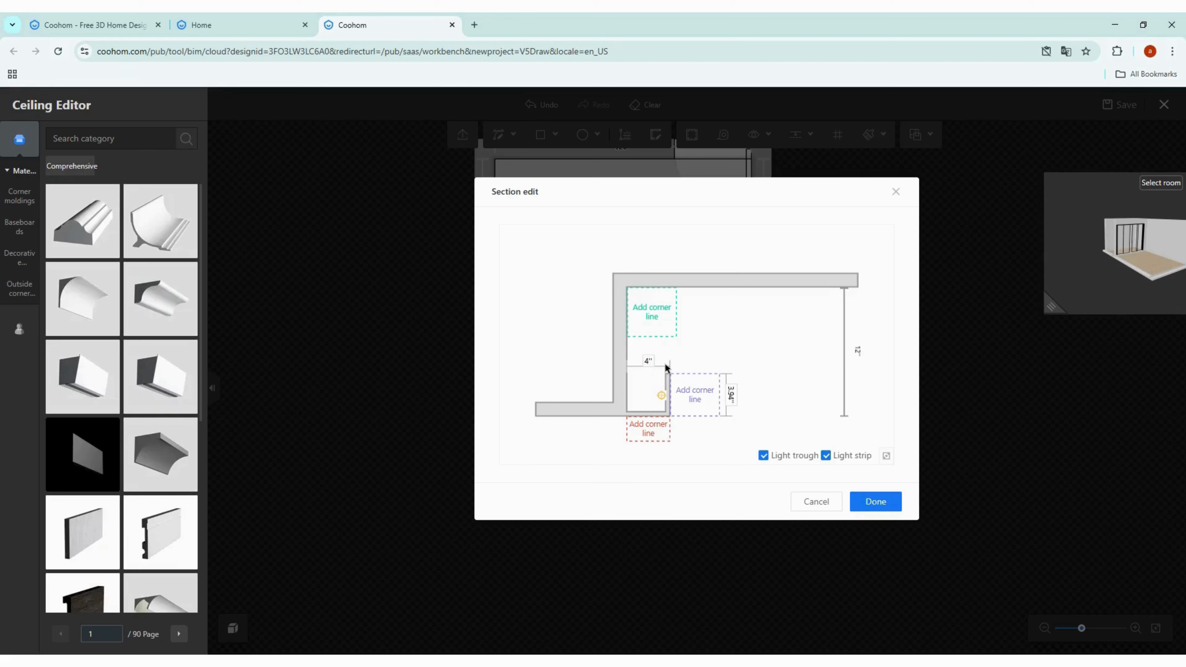
{"action": "left_click", "coordinate": [742, 405]}
{"action": "type", "text": "2"}
{"action": "key", "text": "Return"}
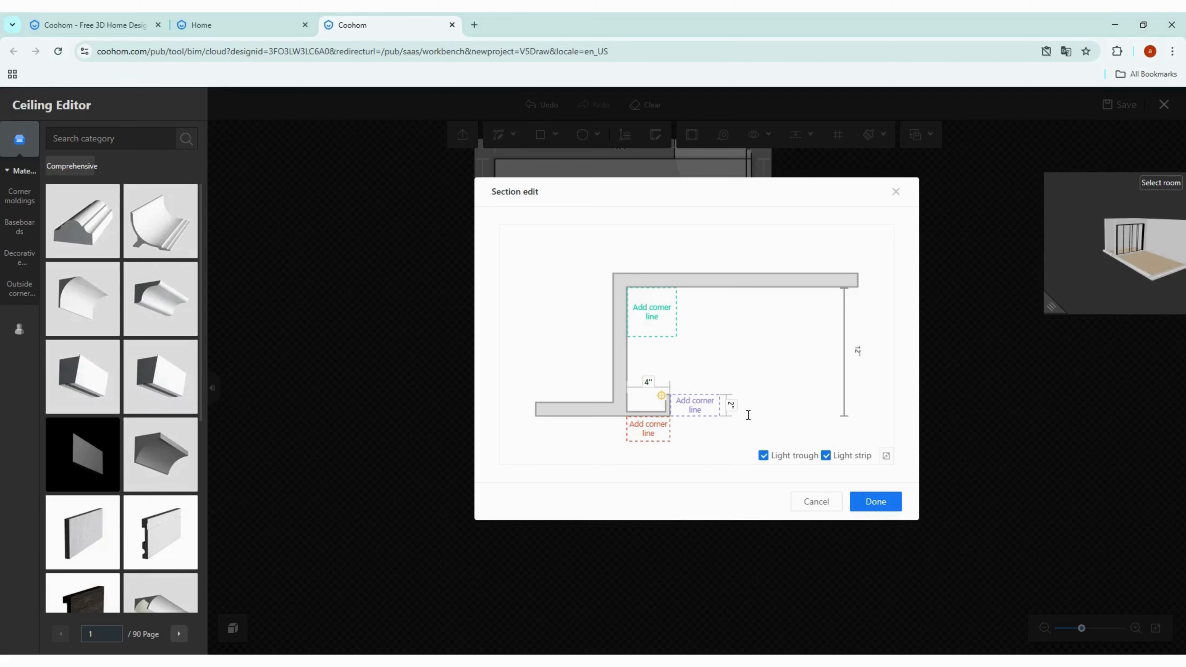
Step: Set the trough lip dimension to 1 in and apply the section edit
{"action": "left_click", "coordinate": [662, 399]}
{"action": "left_click", "coordinate": [645, 396]}
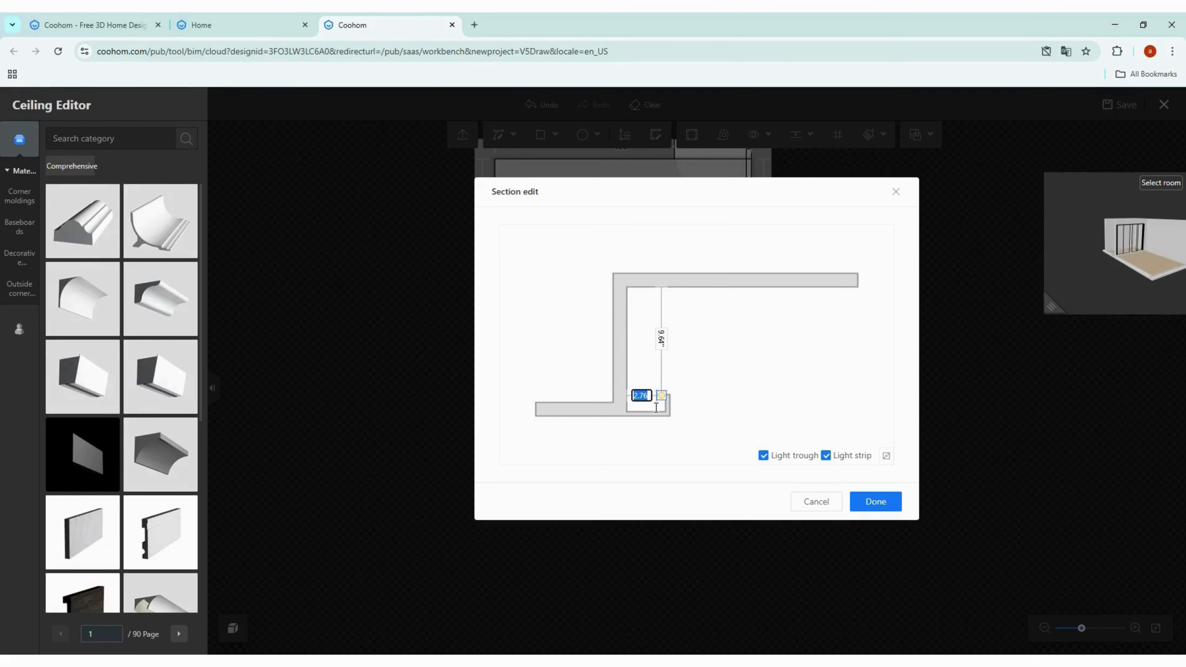
{"action": "type", "text": "1"}
{"action": "key", "text": "Return"}
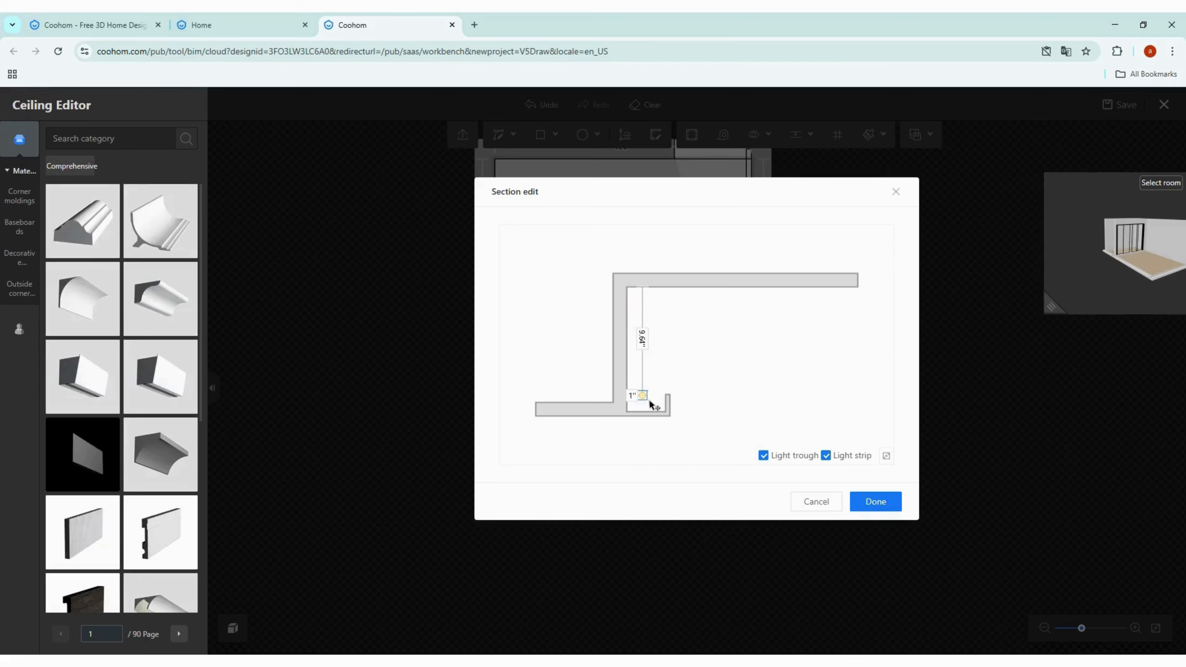
{"action": "left_click", "coordinate": [875, 501]}
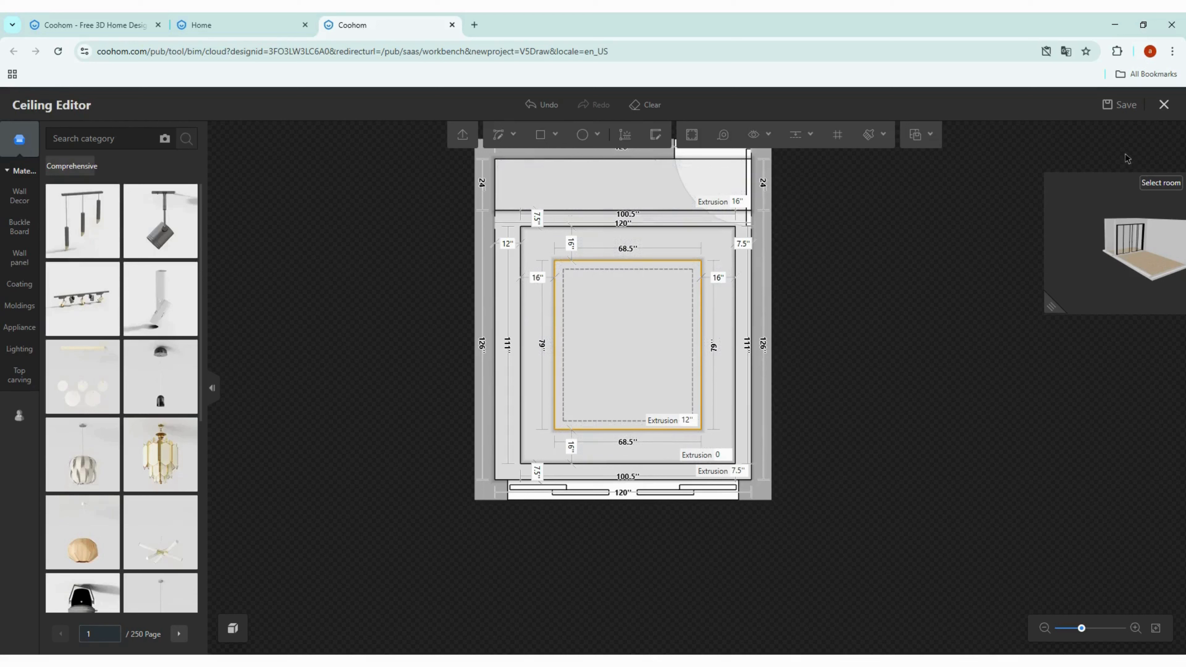
Step: Save the ceiling design and close the Ceiling Editor
{"action": "left_click", "coordinate": [1120, 106]}
{"action": "left_click", "coordinate": [1175, 114]}
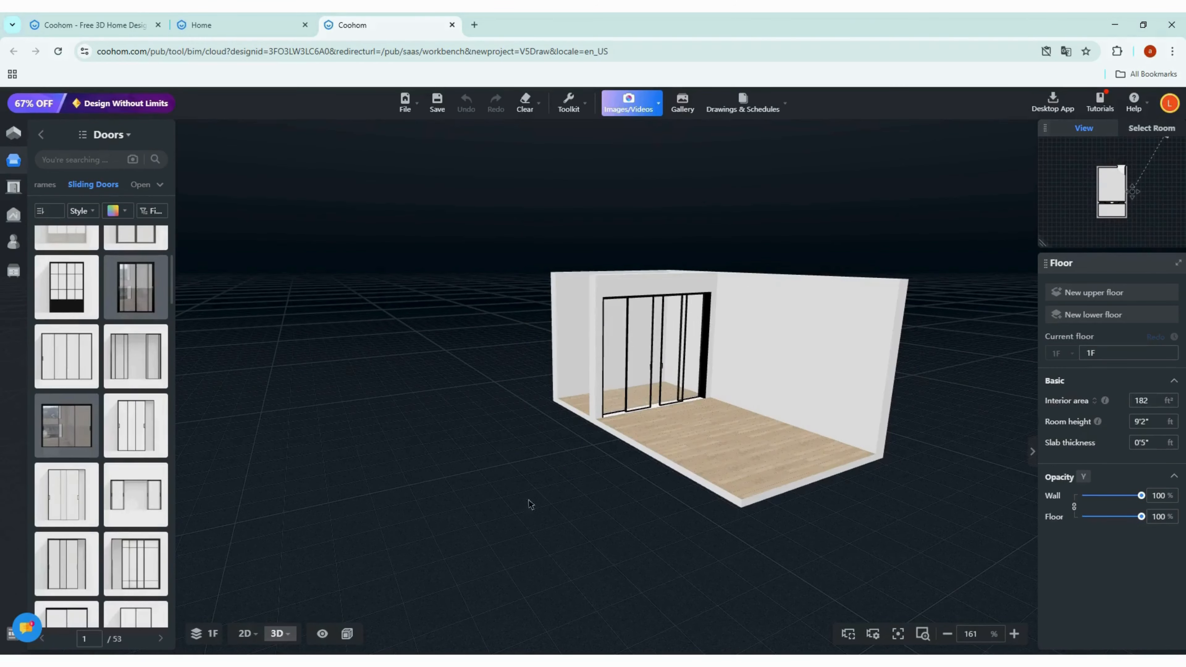
Step: Orbit and zoom around the 3D room to inspect the new tray ceiling
{"action": "left_click_drag", "start_coordinate": [455, 507], "coordinate": [471, 450]}
{"action": "scroll", "coordinate": [749, 304], "scroll_direction": "up", "scroll_amount": 8}
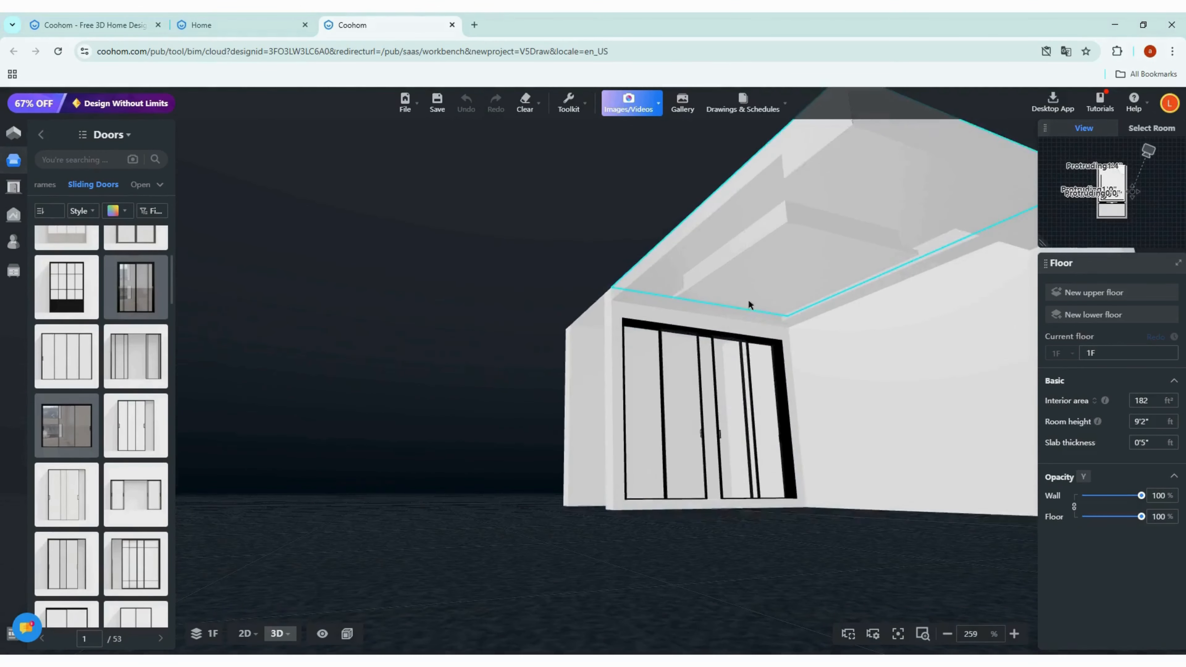
{"action": "right_click_drag", "start_coordinate": [806, 309], "coordinate": [294, 352]}
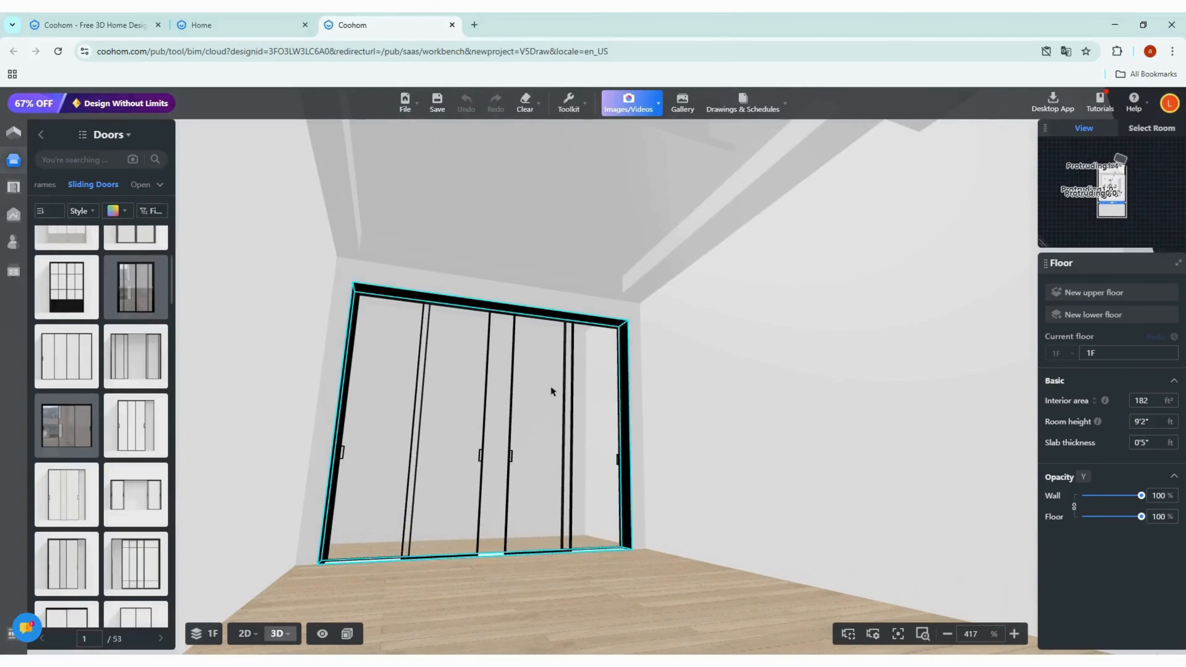
{"action": "mouse_move", "coordinate": [719, 393]}
{"action": "left_mouse_down"}
{"action": "mouse_move", "coordinate": [783, 429]}
{"action": "mouse_move", "coordinate": [902, 413]}
{"action": "mouse_move", "coordinate": [941, 421]}
{"action": "mouse_move", "coordinate": [614, 411]}
{"action": "mouse_move", "coordinate": [568, 397]}
{"action": "left_mouse_up"}
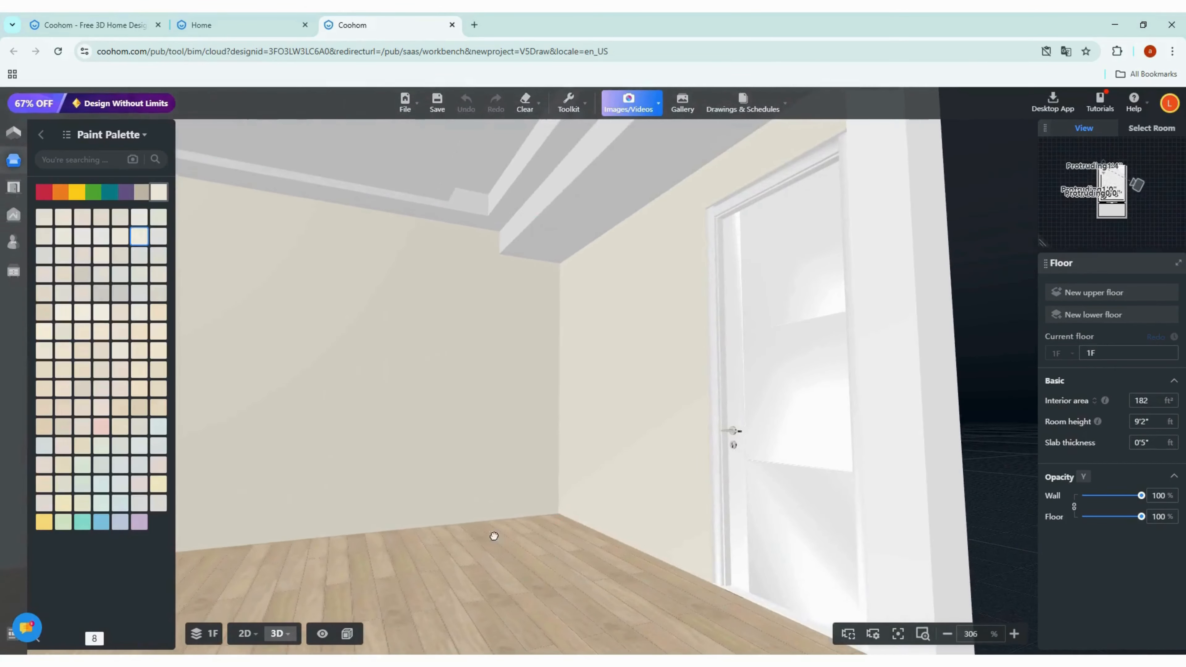
{"action": "left_click_drag", "start_coordinate": [534, 490], "coordinate": [551, 484]}
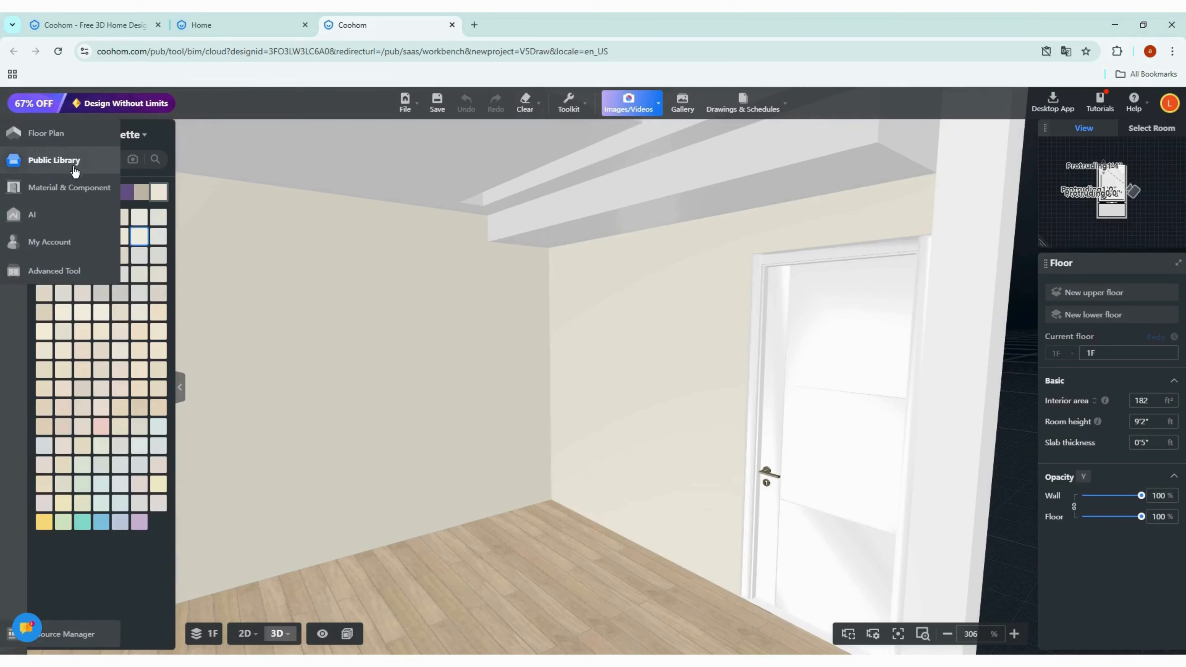
Step: Search the Public Library for "ac vent"
{"action": "left_click", "coordinate": [17, 163]}
{"action": "left_click", "coordinate": [101, 173]}
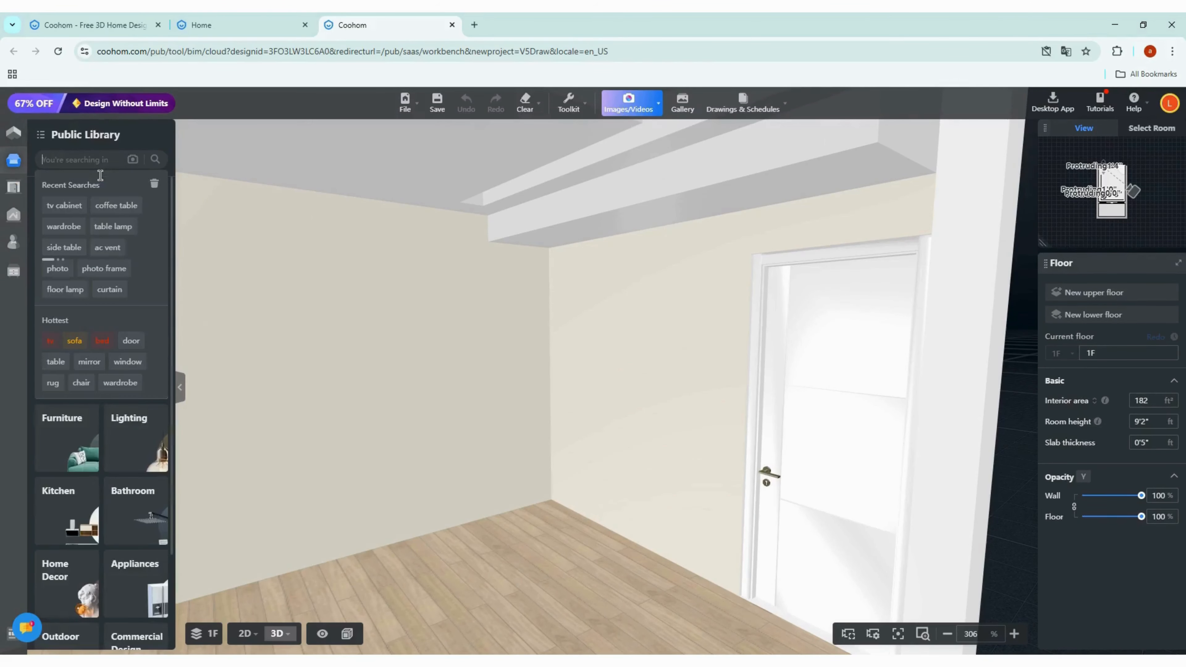
{"action": "type", "text": "ac"}
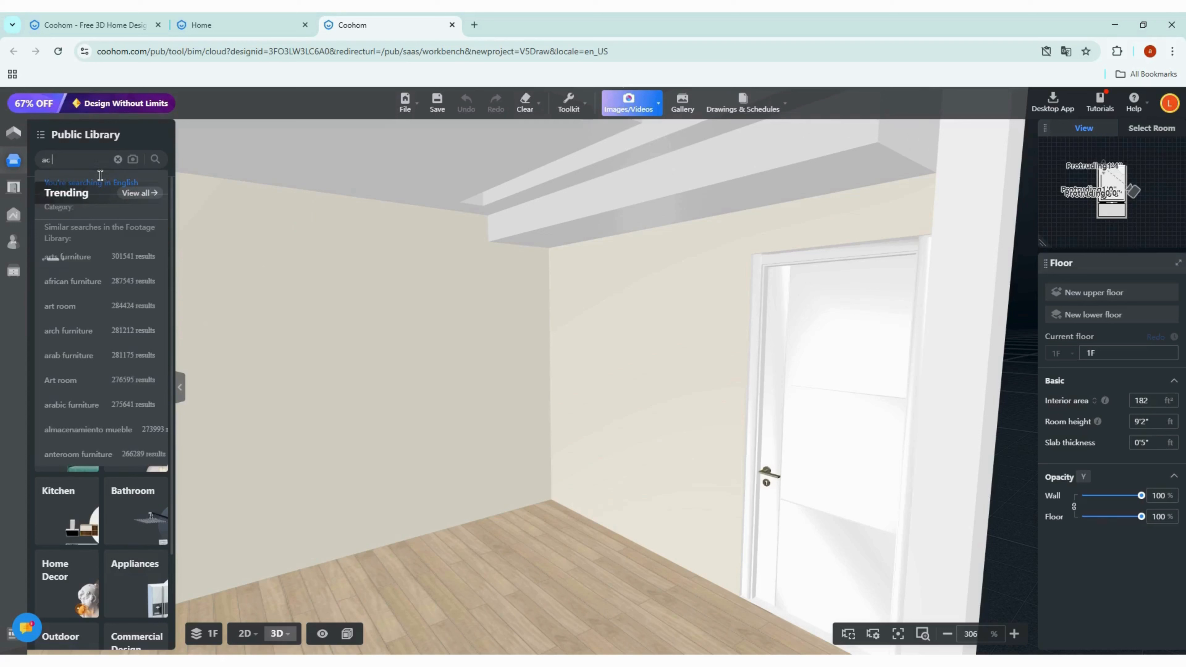
{"action": "type", "text": " vent"}
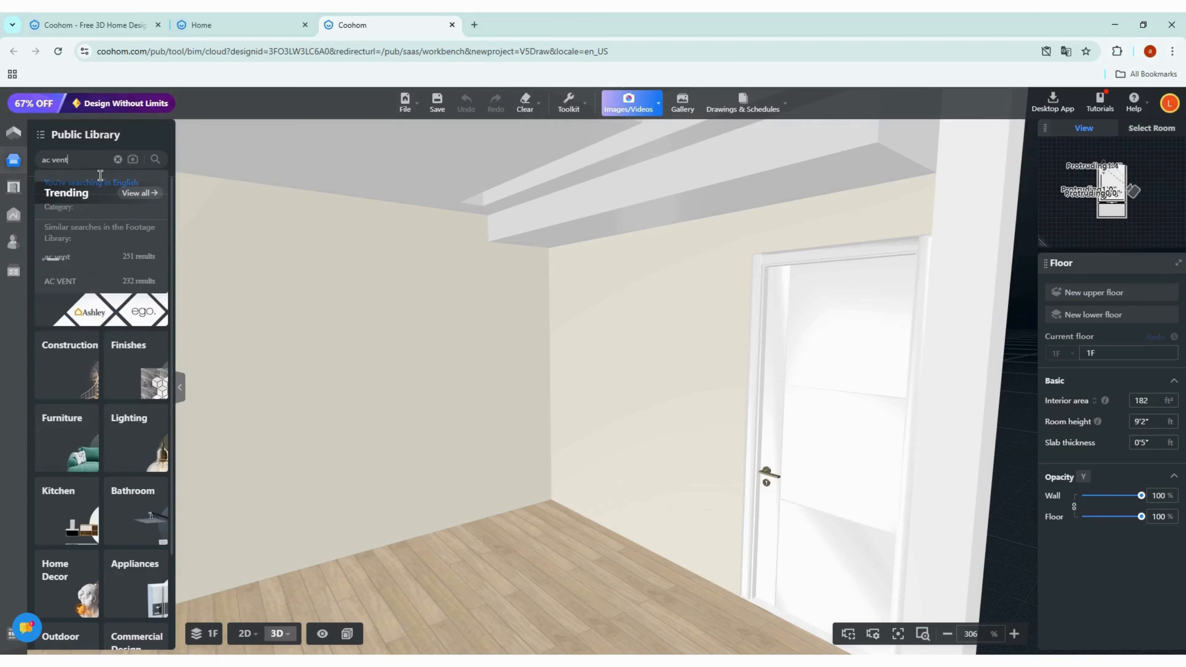
{"action": "key", "text": "Return"}
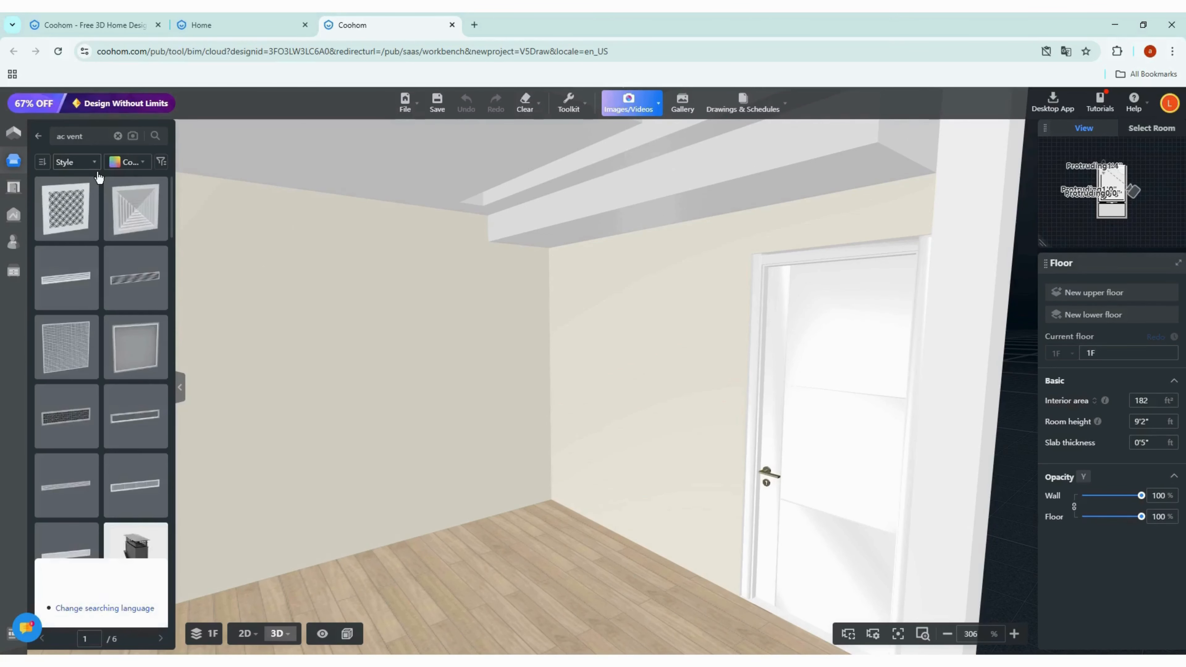
Step: Place a ceiling ac vent along the wall beside the door and enlarge it to 0'5" height
{"action": "left_click", "coordinate": [148, 276]}
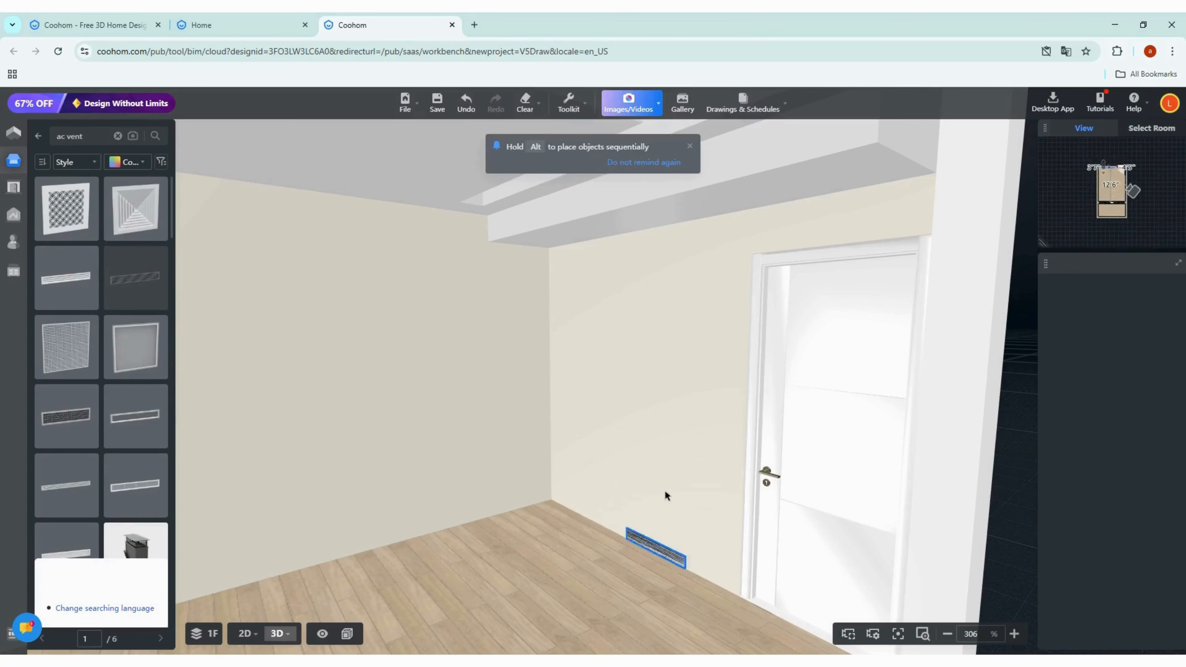
{"action": "left_click", "coordinate": [678, 490]}
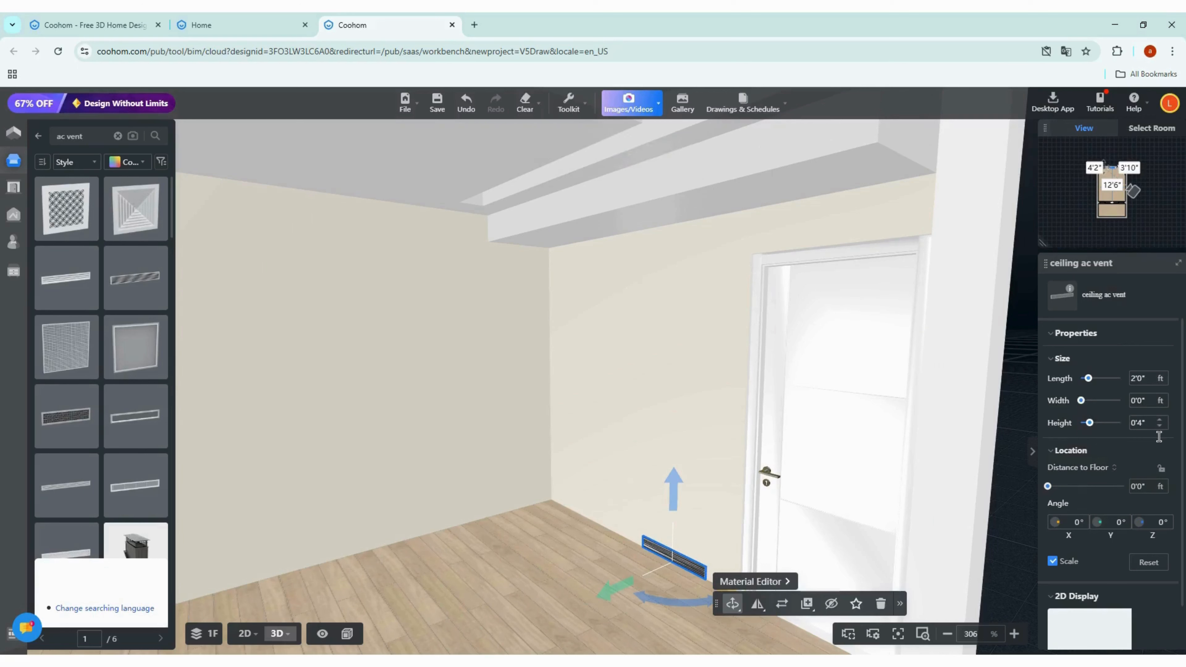
{"action": "left_click", "coordinate": [1154, 417]}
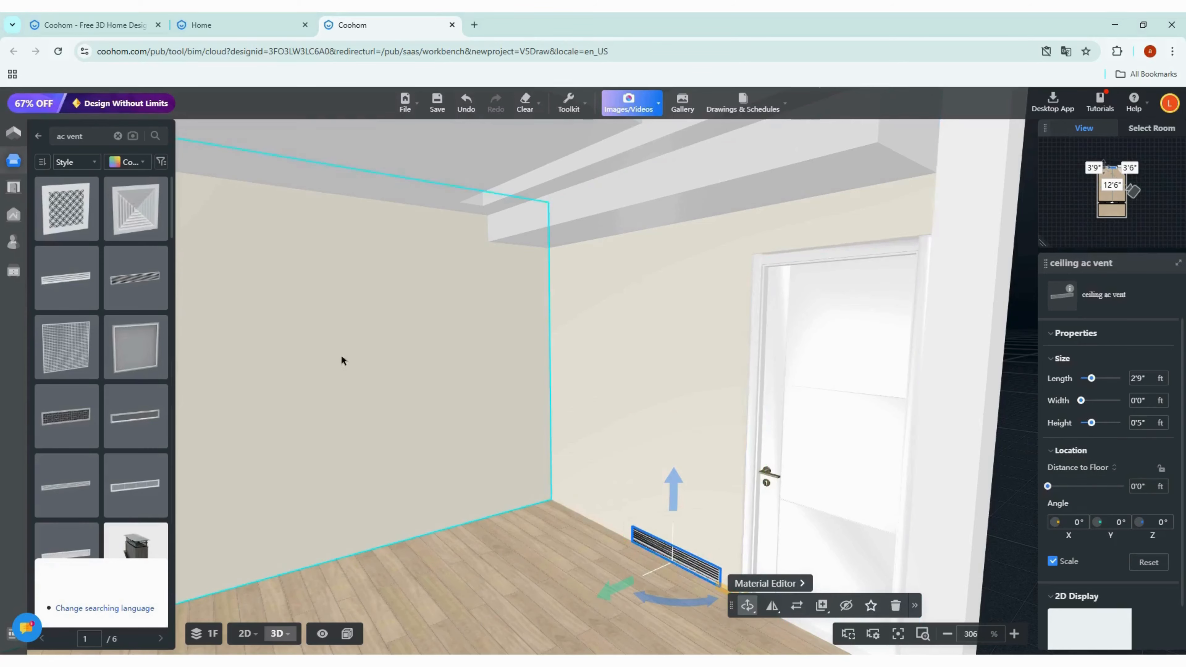
Step: In the 2D plan, set the vent's distance from the left wall to 0
{"action": "left_click", "coordinate": [261, 628]}
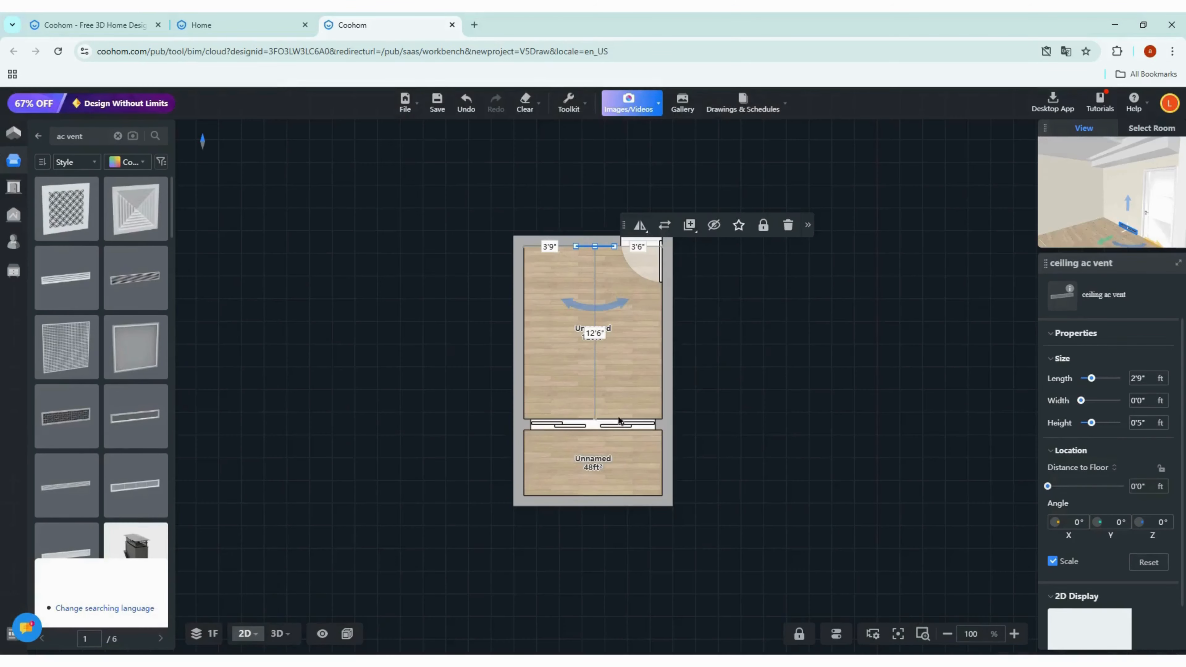
{"action": "scroll", "coordinate": [603, 259], "scroll_direction": "up", "scroll_amount": 10}
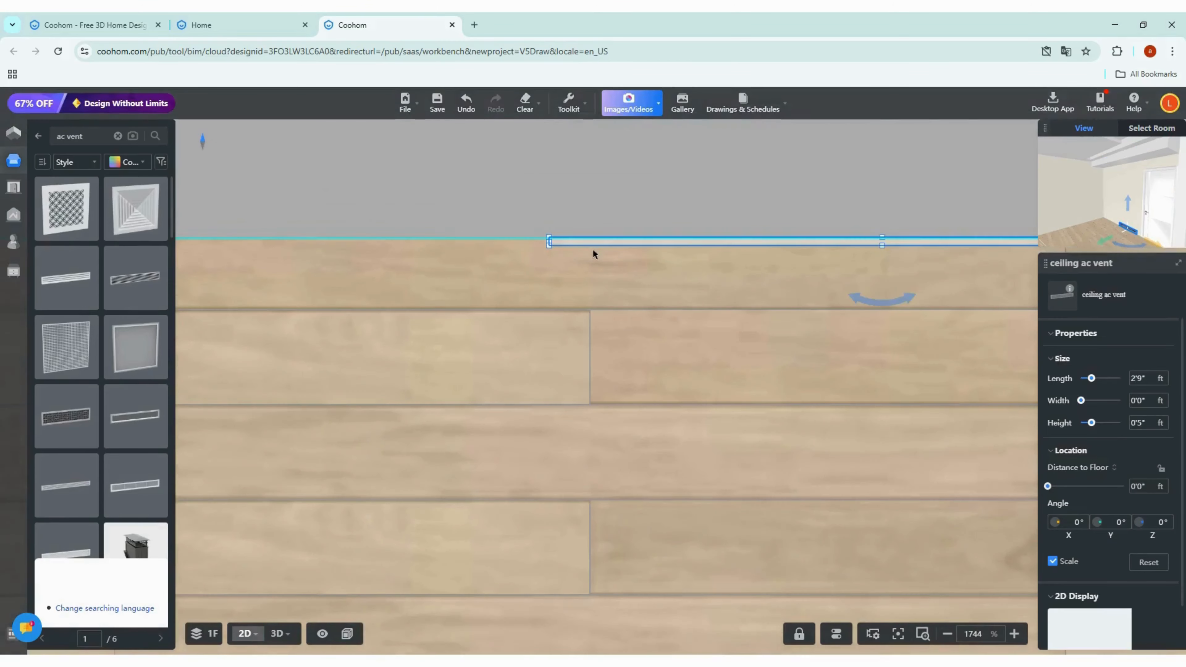
{"action": "scroll", "coordinate": [572, 252], "scroll_direction": "down", "scroll_amount": 6}
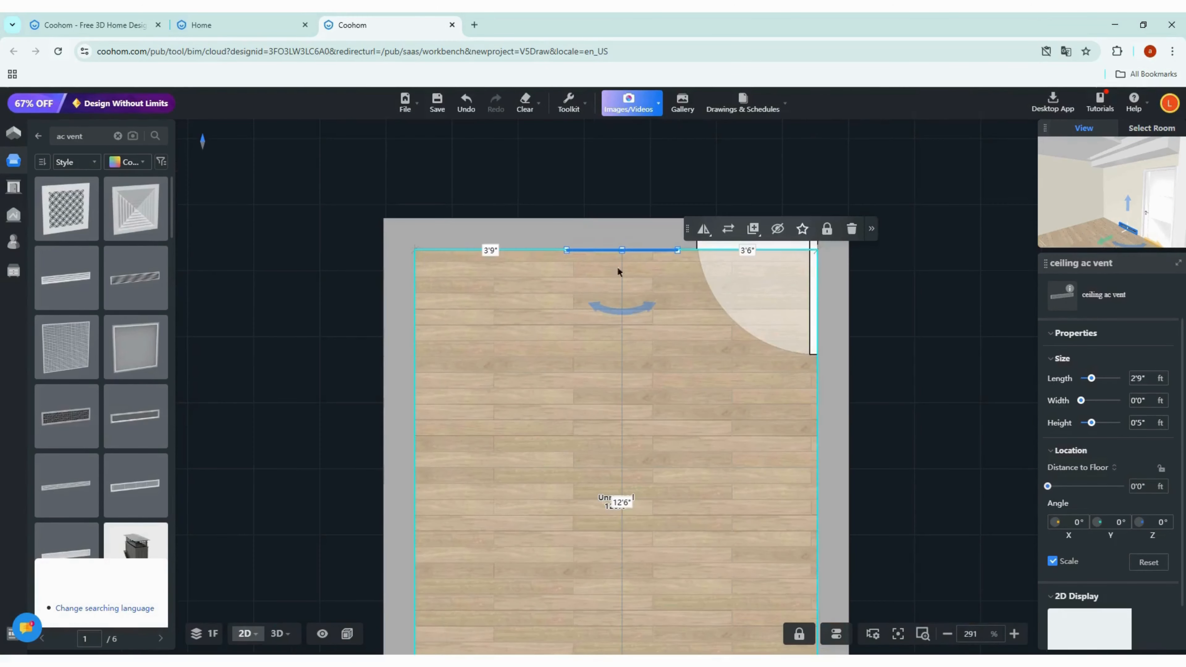
{"action": "scroll", "coordinate": [522, 263], "scroll_direction": "up", "scroll_amount": 7}
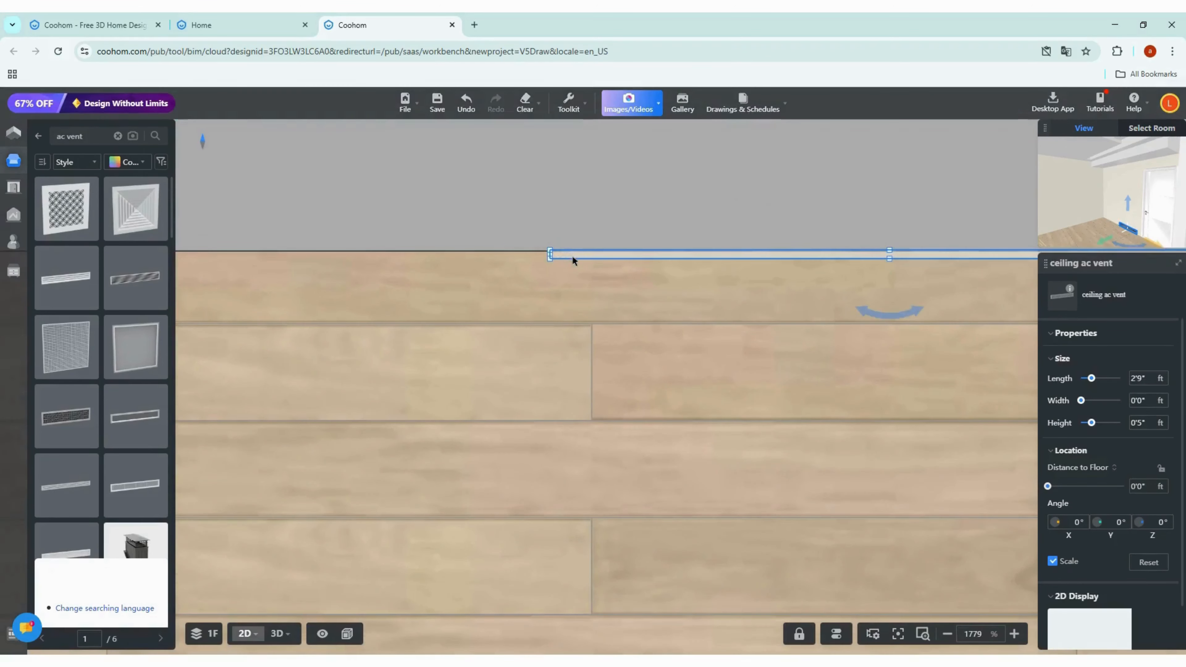
{"action": "scroll", "coordinate": [584, 262], "scroll_direction": "down", "scroll_amount": 3}
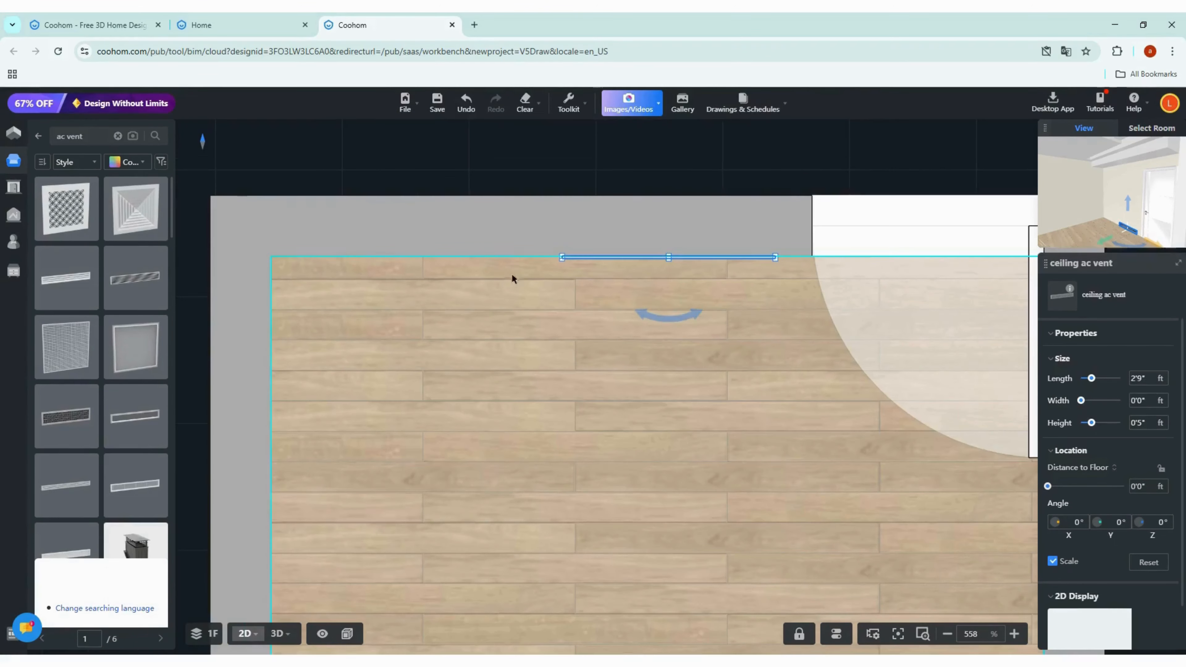
{"action": "left_click", "coordinate": [415, 257]}
{"action": "type", "text": "0"}
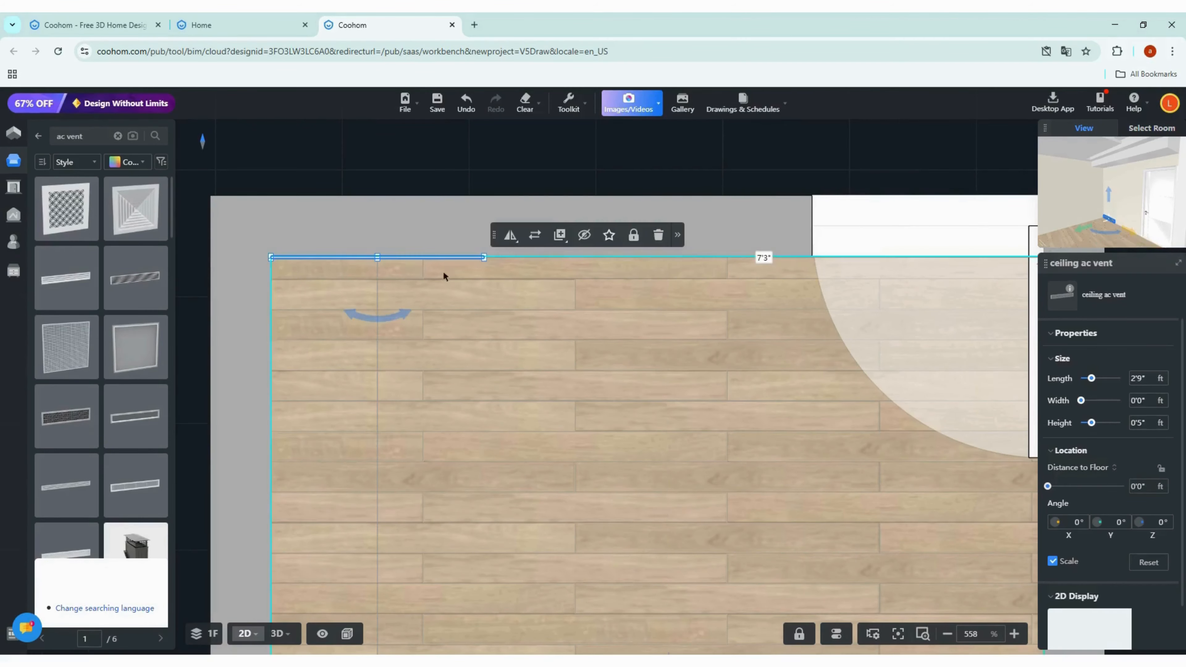
Step: Stretch the vent to 9'0" long, leaving 0'6" gaps at each end of the wall
{"action": "scroll", "coordinate": [443, 271], "scroll_direction": "up", "scroll_amount": 10}
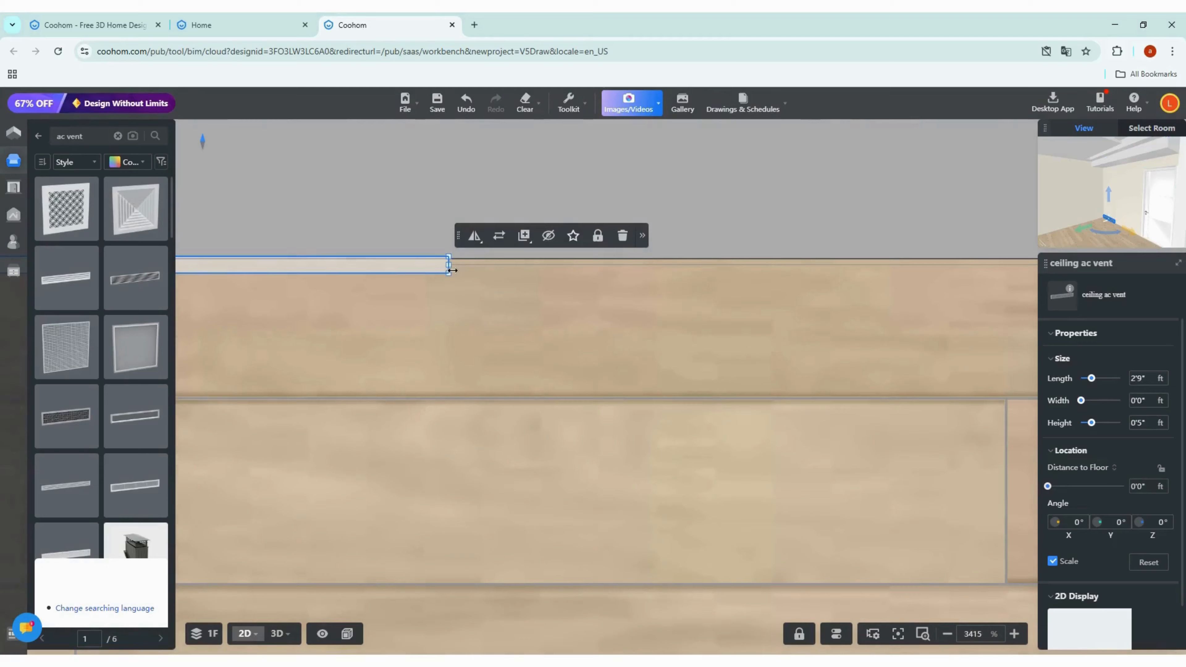
{"action": "left_click_drag", "start_coordinate": [448, 266], "coordinate": [875, 271]}
{"action": "scroll", "coordinate": [537, 269], "scroll_direction": "down", "scroll_amount": 5}
{"action": "scroll", "coordinate": [527, 269], "scroll_direction": "down", "scroll_amount": 6}
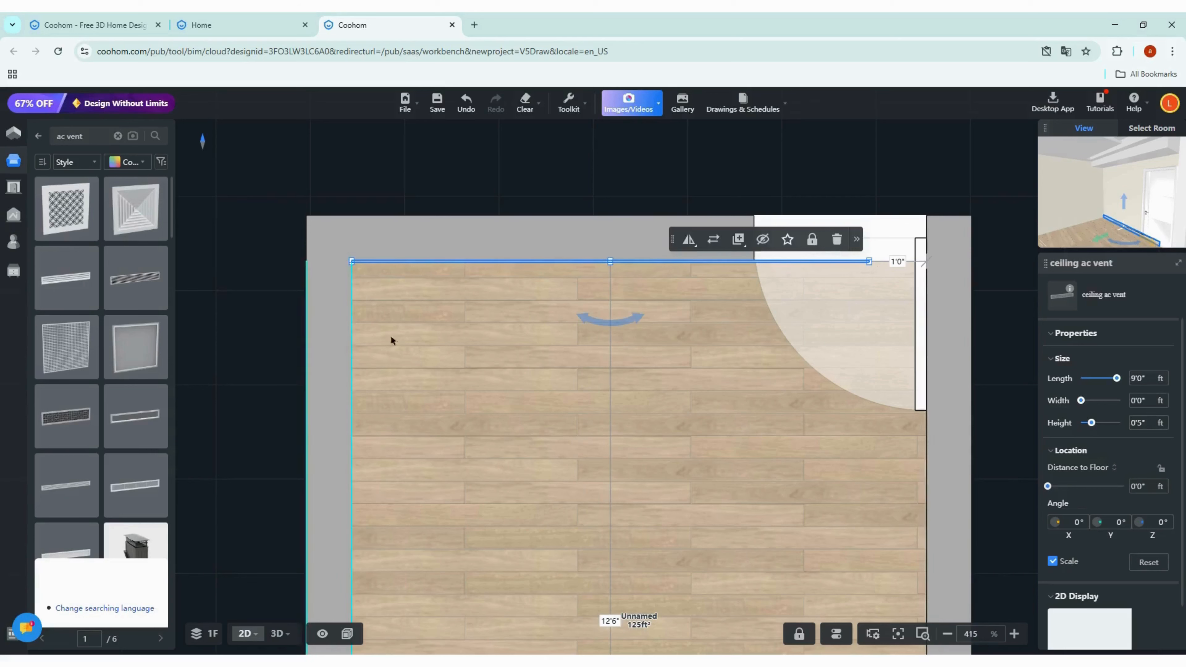
{"action": "left_click", "coordinate": [906, 272]}
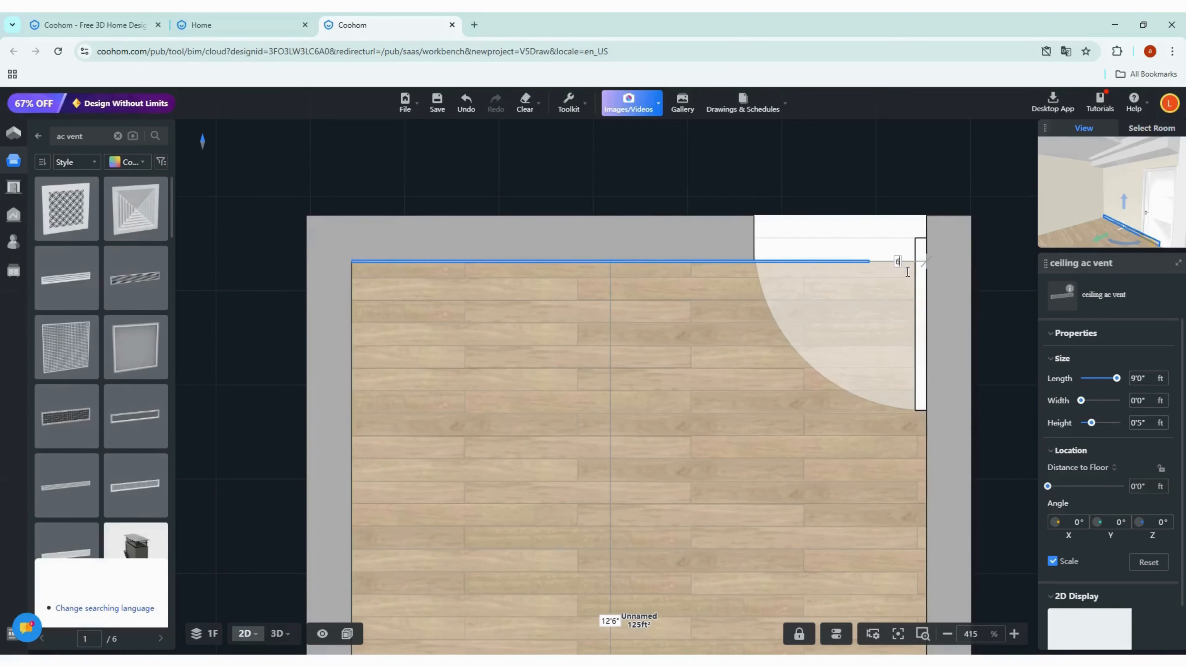
{"action": "key", "text": "Return"}
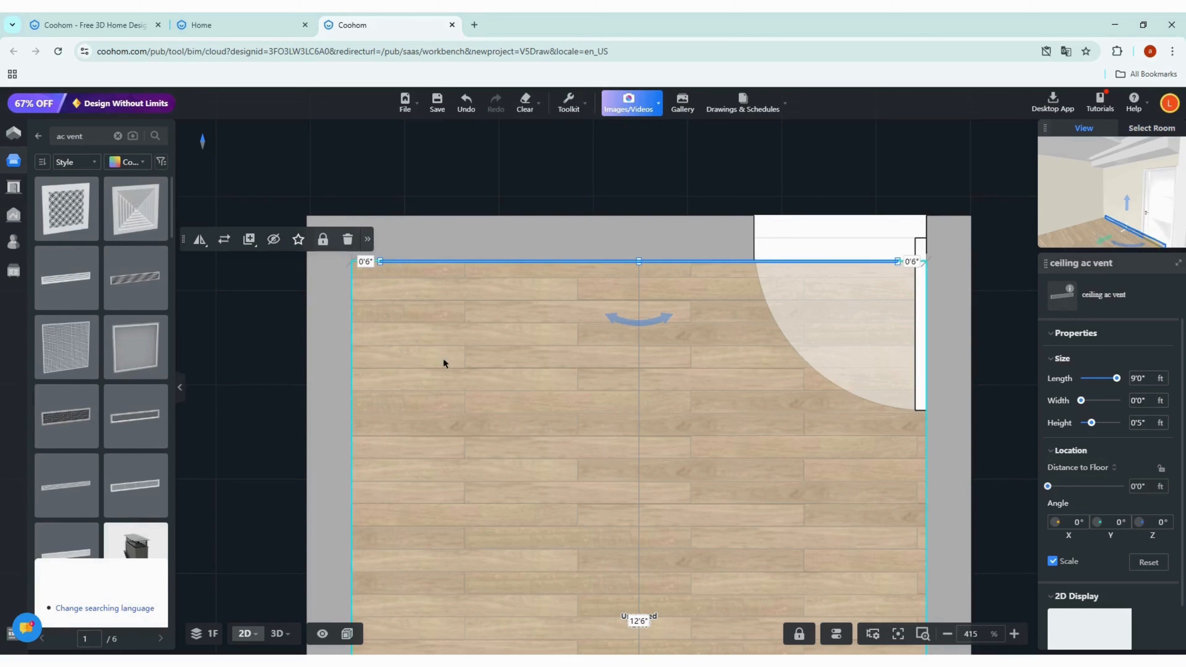
Step: Move the vent about 0'1" away from the wall in the 2D plan
{"action": "scroll", "coordinate": [576, 470], "scroll_direction": "down", "scroll_amount": 1}
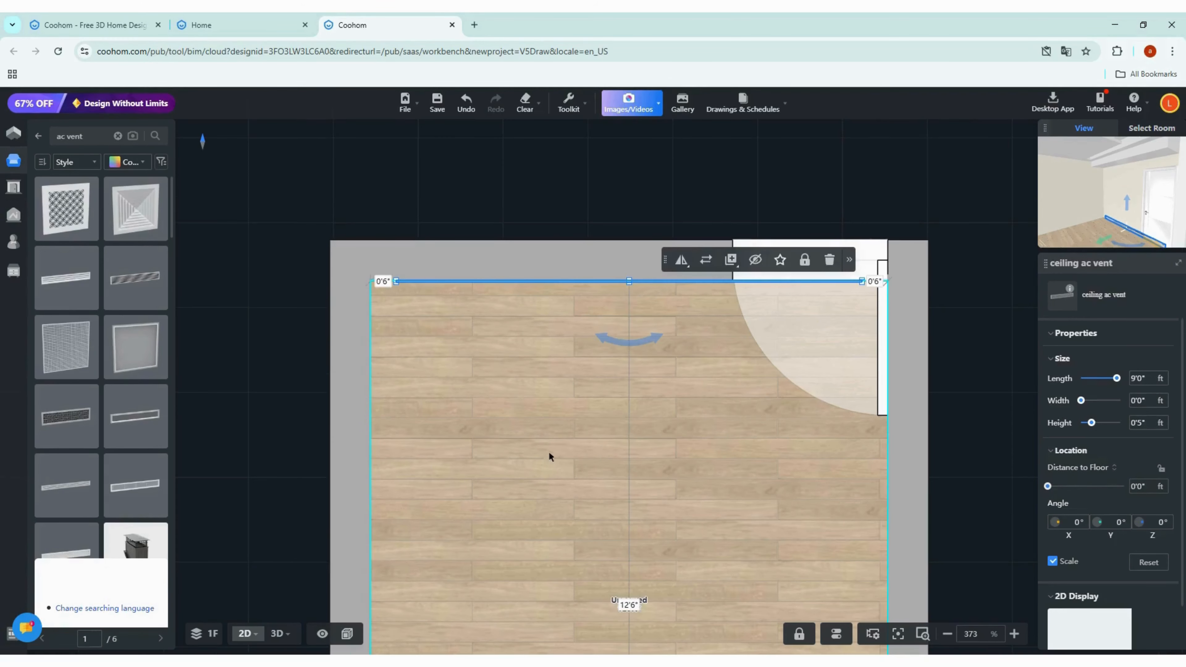
{"action": "key", "text": "3"}
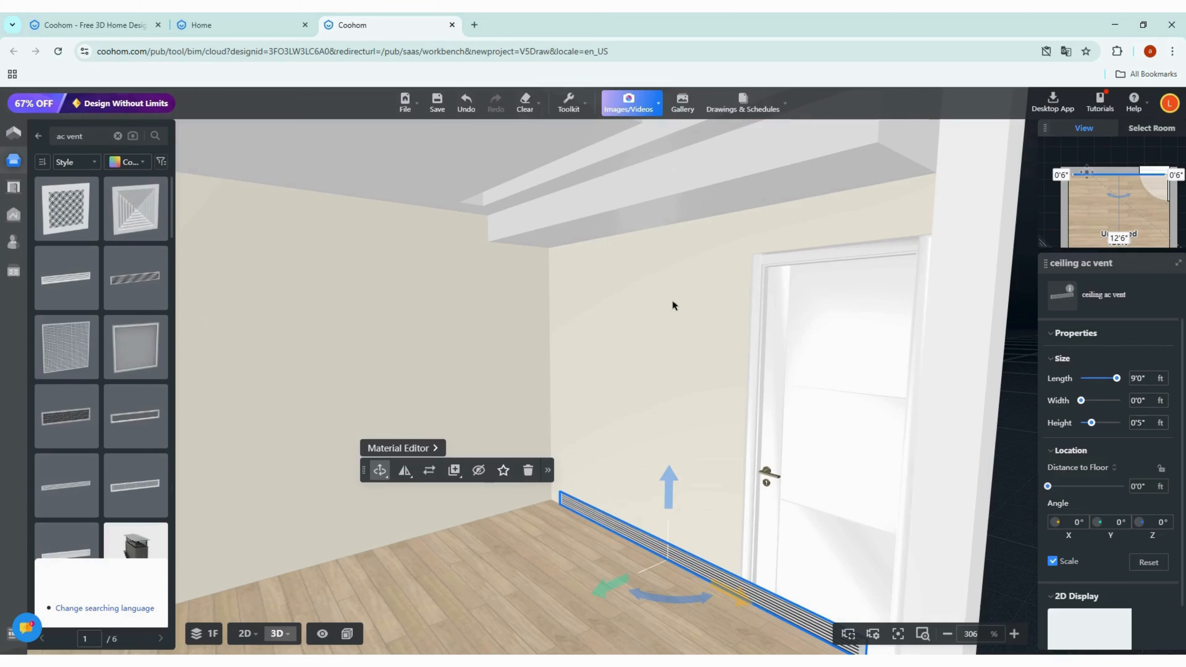
{"action": "key", "text": "2"}
{"action": "scroll", "coordinate": [634, 290], "scroll_direction": "up", "scroll_amount": 10}
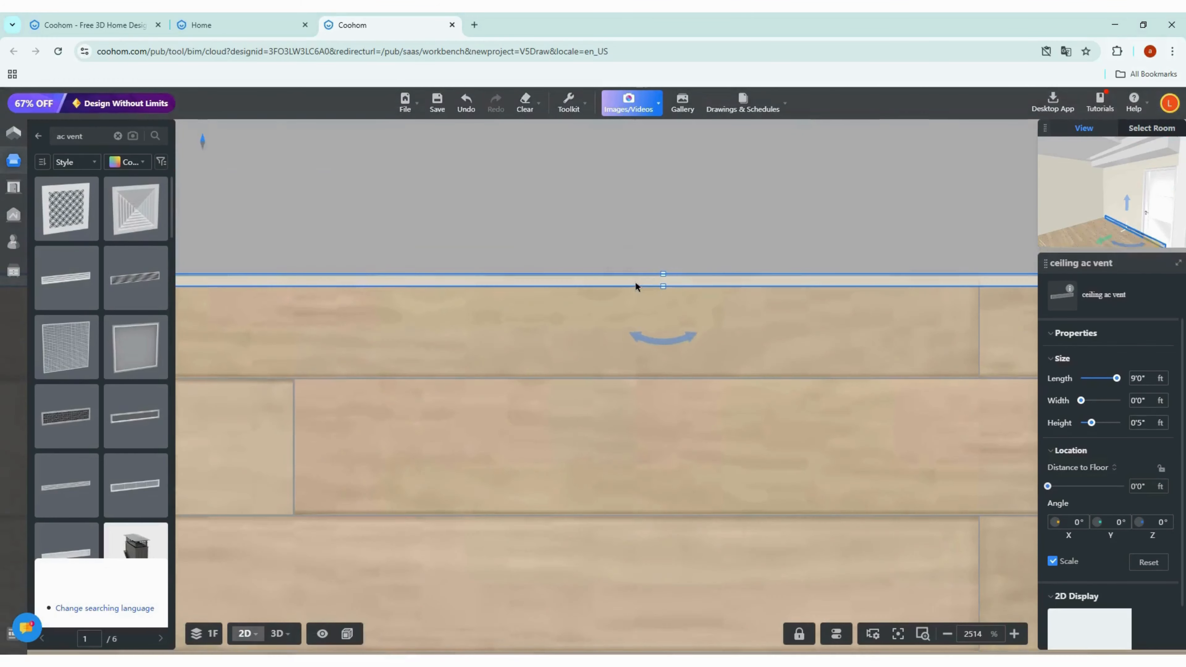
{"action": "left_click", "coordinate": [636, 283]}
{"action": "left_click_drag", "start_coordinate": [635, 283], "coordinate": [659, 302]}
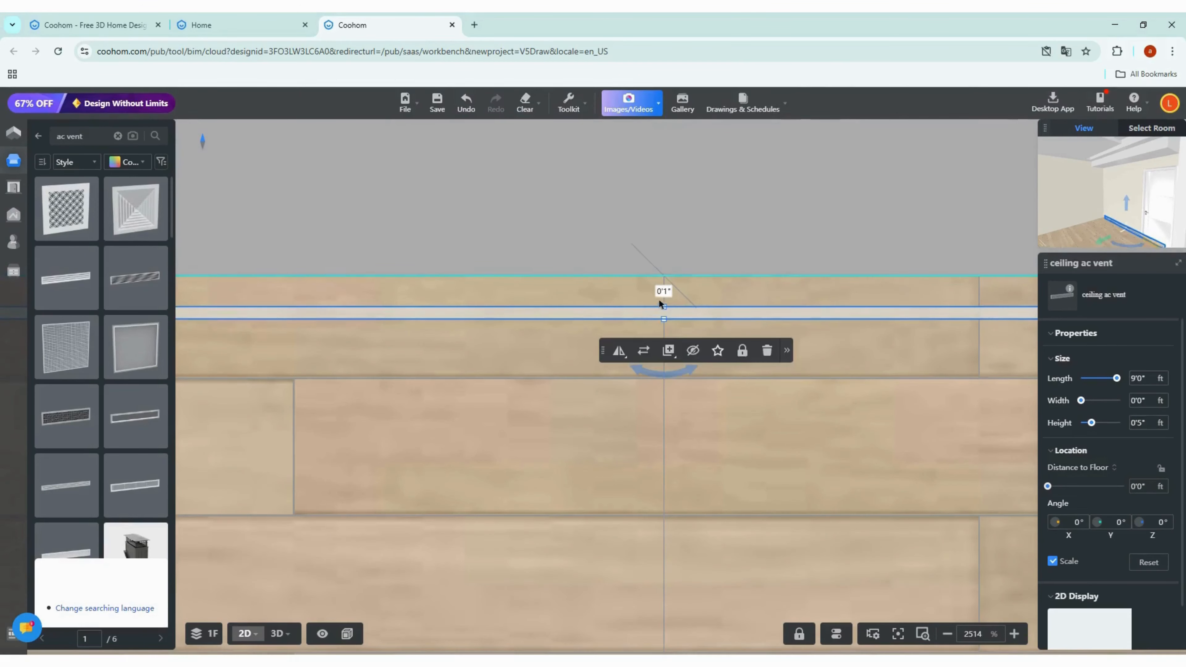
Step: Set the vent's distance from the wall to 2'0" (24 inches) in the 2D plan
{"action": "left_click", "coordinate": [663, 291]}
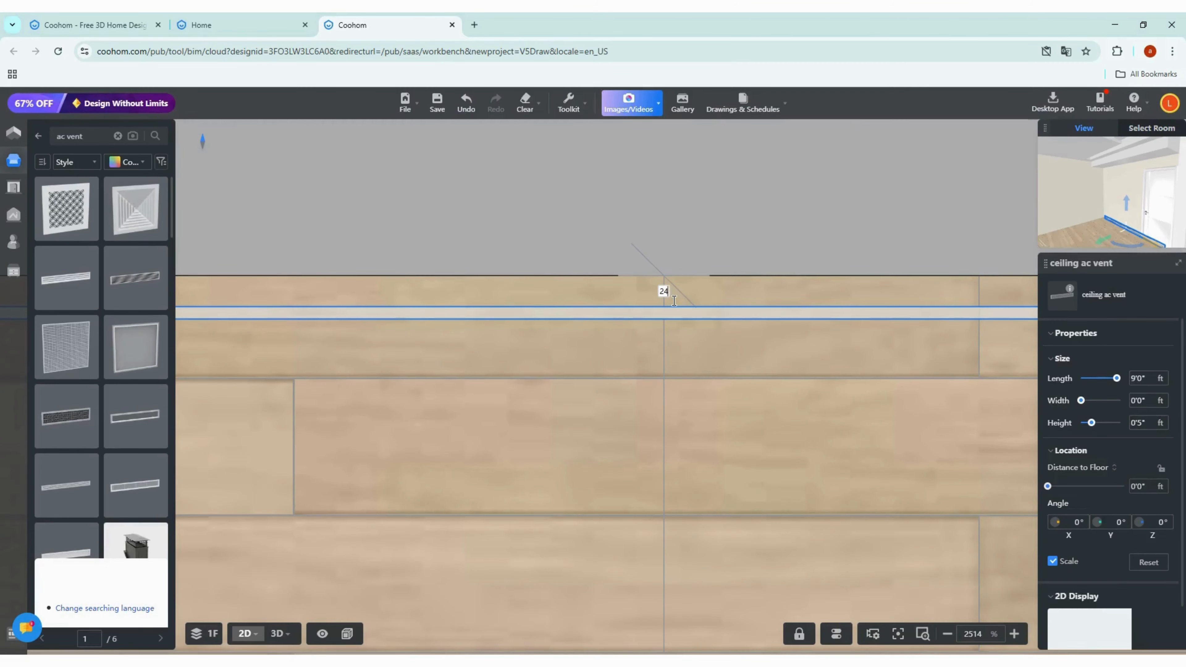
{"action": "key", "text": "Return"}
{"action": "scroll", "coordinate": [677, 290], "scroll_direction": "down", "scroll_amount": 10}
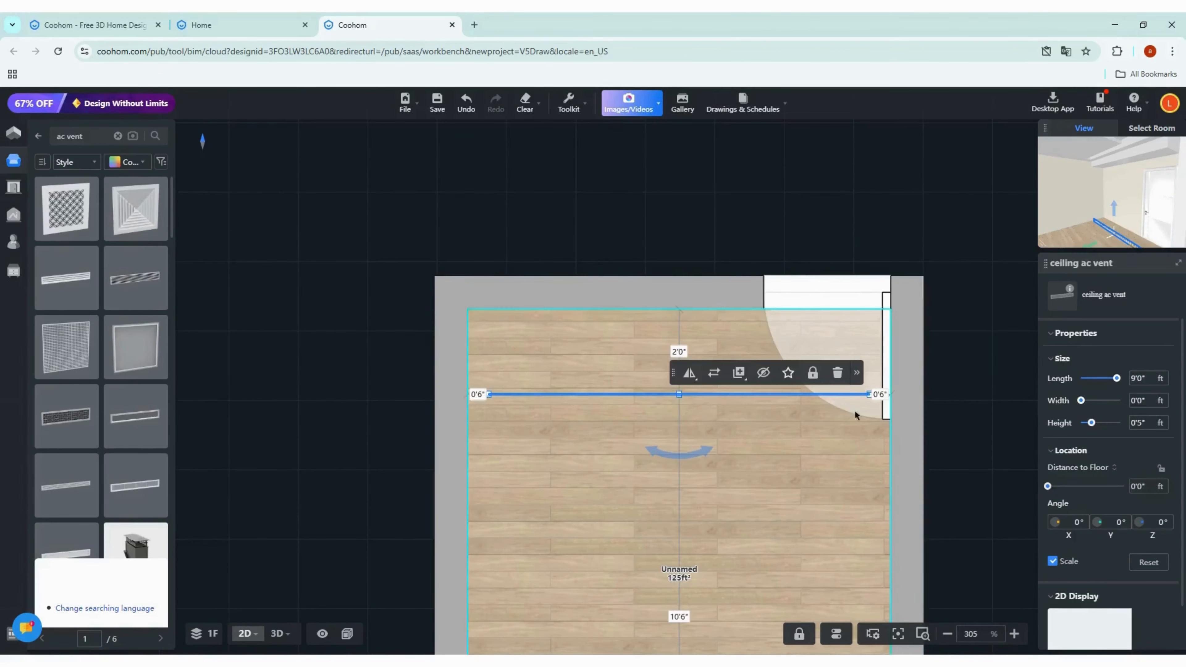
Step: In 3D, raise the vent up to the ceiling soffit at 8'0" from the floor
{"action": "key", "text": "3"}
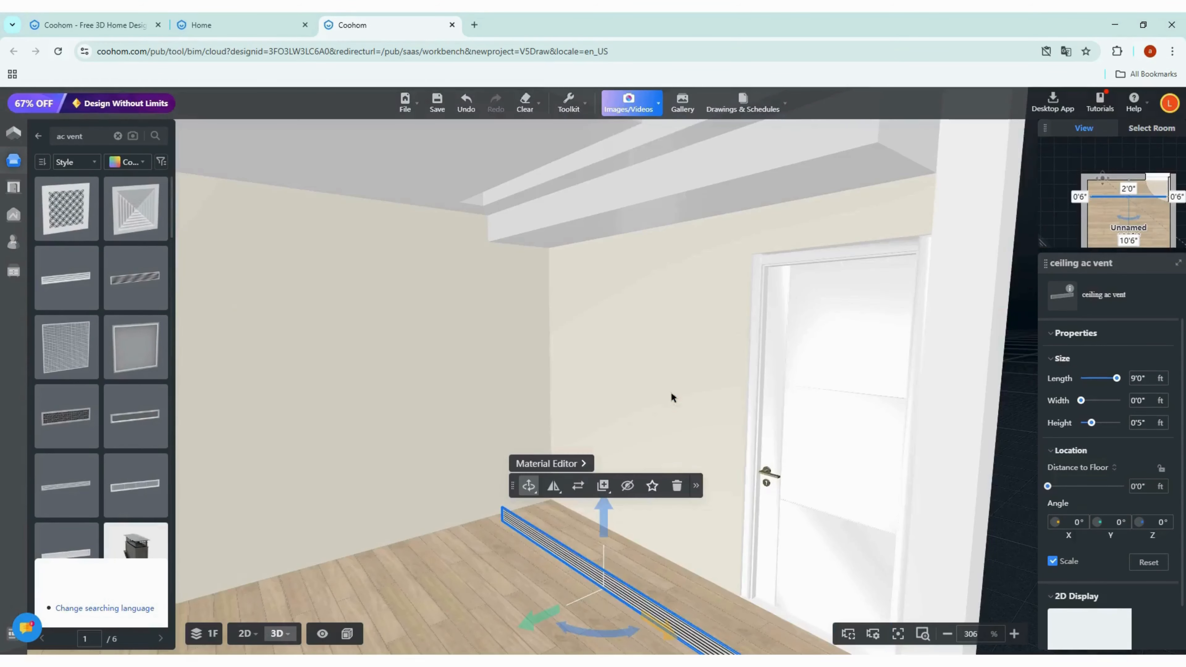
{"action": "left_click_drag", "start_coordinate": [606, 527], "coordinate": [635, 135]}
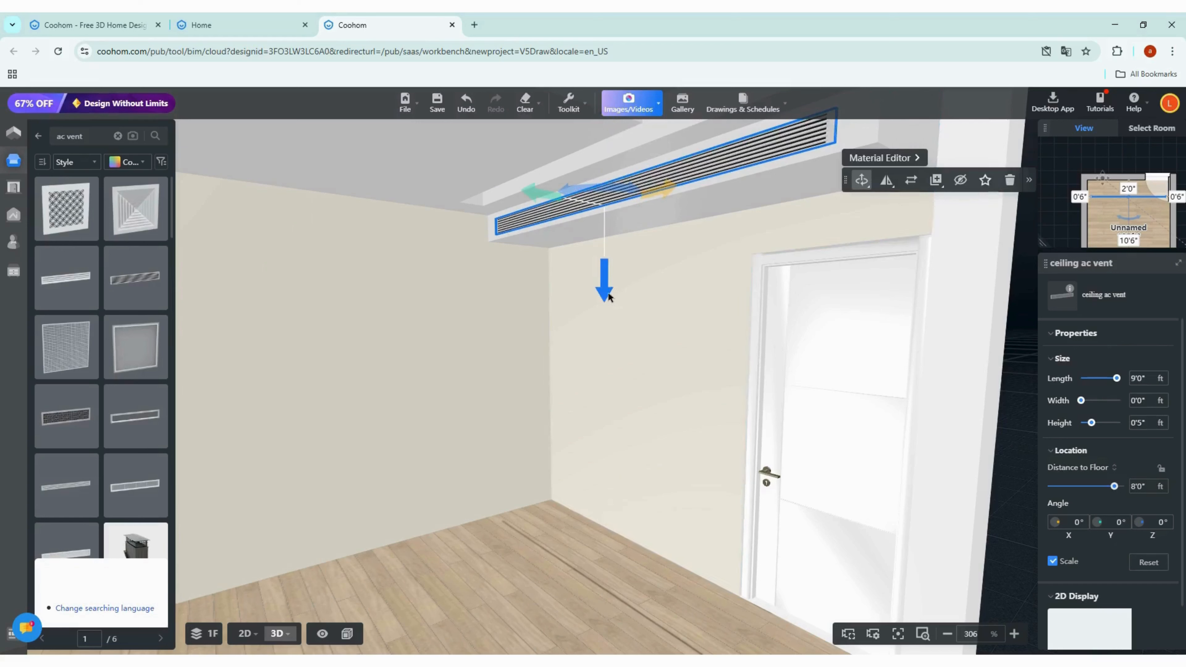
{"action": "left_click_drag", "start_coordinate": [606, 285], "coordinate": [607, 293]}
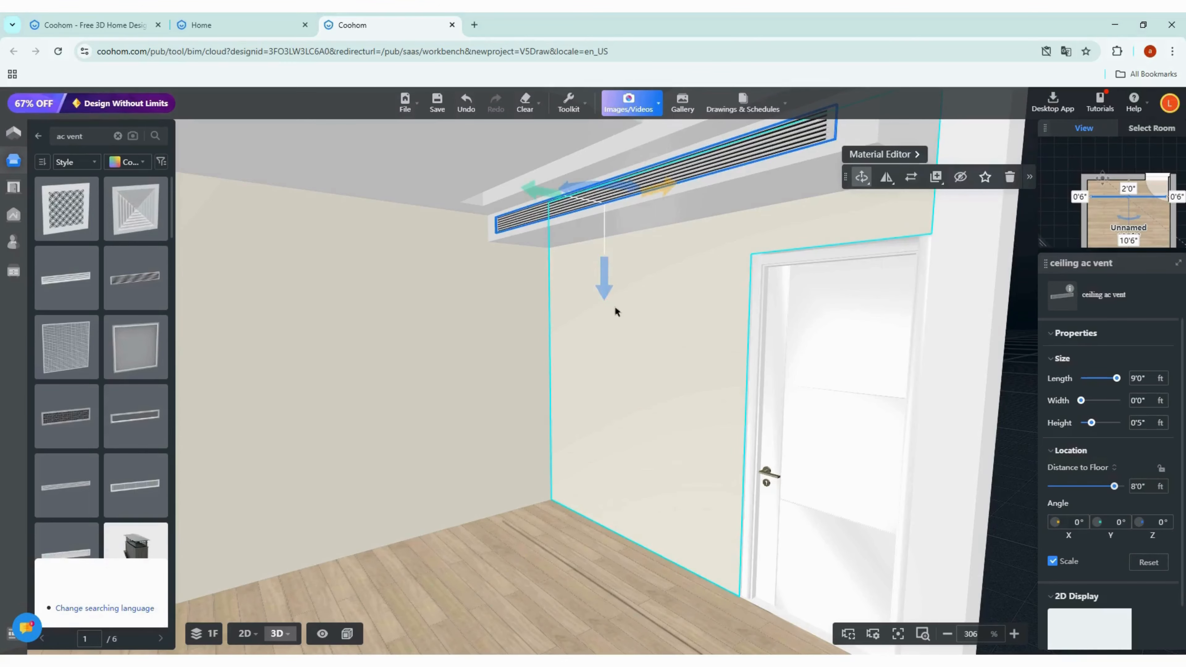
{"action": "scroll", "coordinate": [616, 310], "scroll_direction": "down", "scroll_amount": 5}
{"action": "left_click_drag", "start_coordinate": [881, 397], "coordinate": [826, 455]}
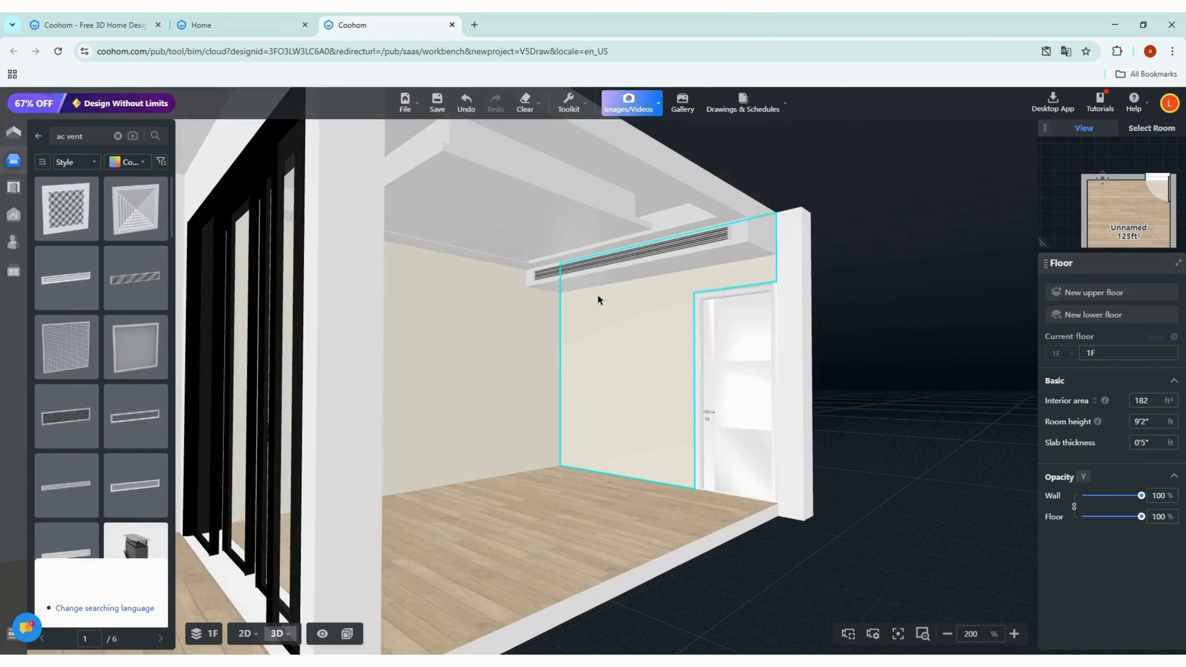
{"action": "left_click_drag", "start_coordinate": [599, 299], "coordinate": [637, 230]}
{"action": "left_click_drag", "start_coordinate": [913, 411], "coordinate": [815, 405]}
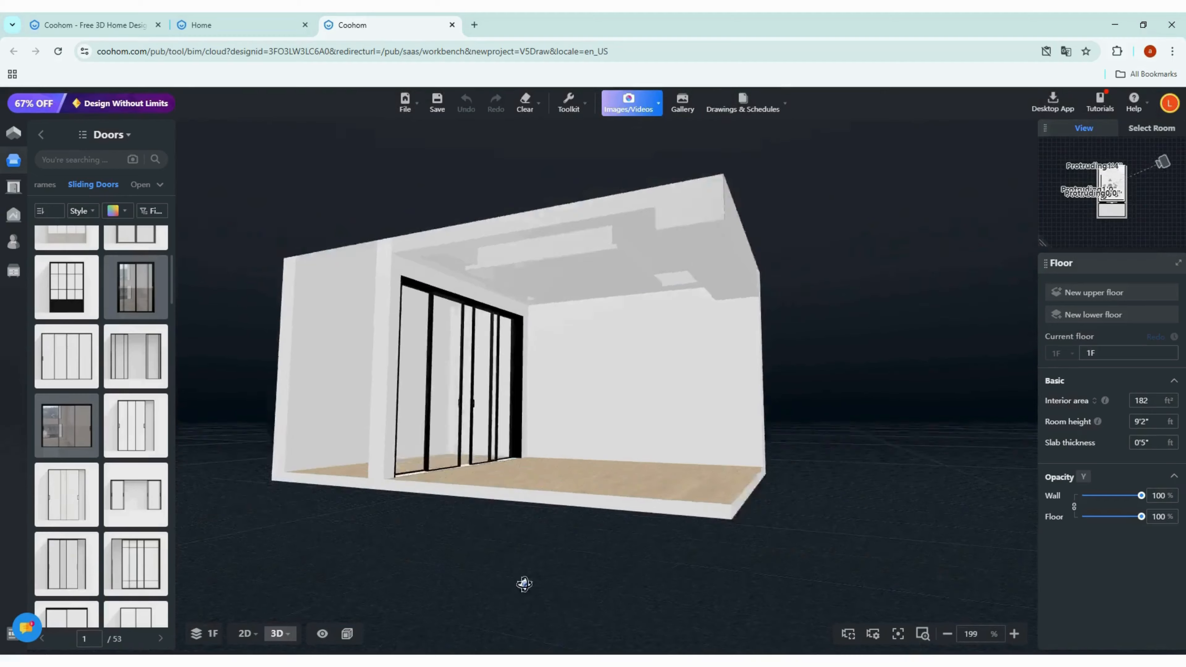
{"action": "left_click_drag", "start_coordinate": [607, 304], "coordinate": [373, 295]}
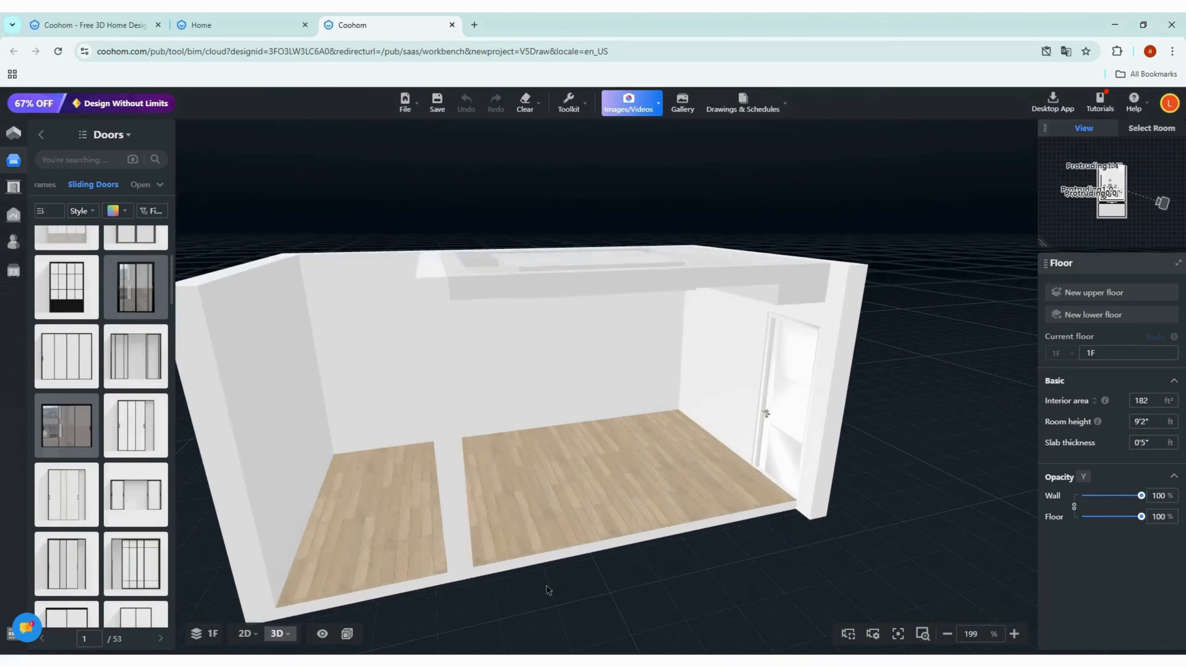
Step: Paint the room's walls with the pale beige colour from the Paint Palette finishes
{"action": "mouse_move", "coordinate": [50, 190]}
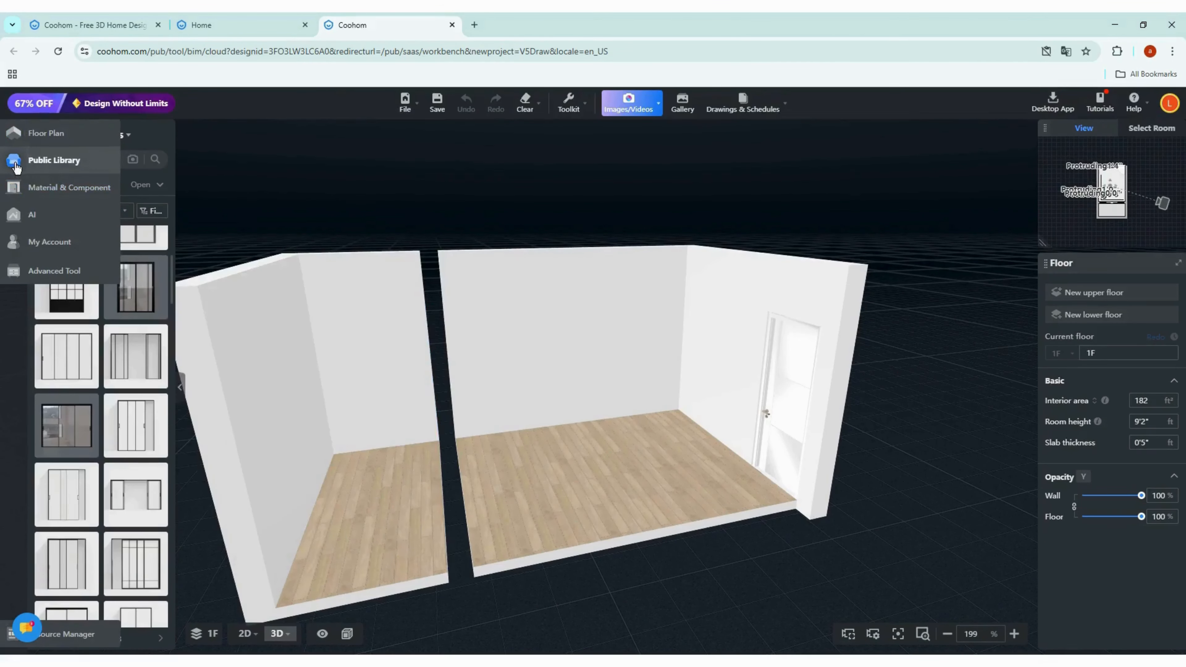
{"action": "left_click", "coordinate": [15, 168]}
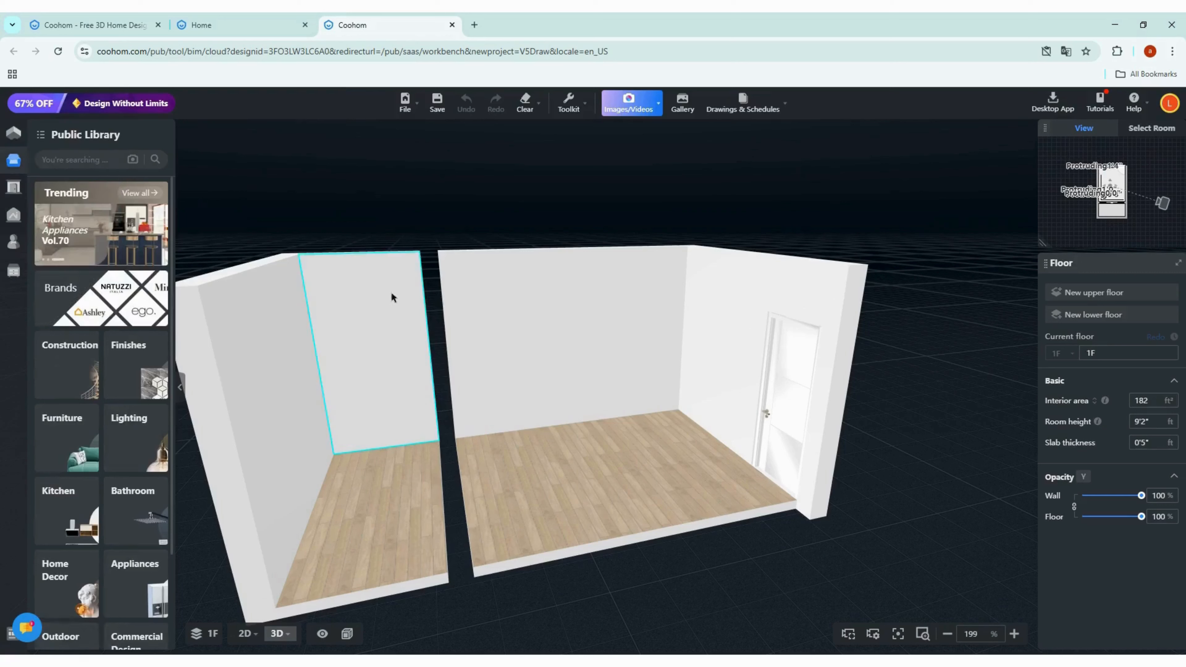
{"action": "left_click", "coordinate": [126, 383]}
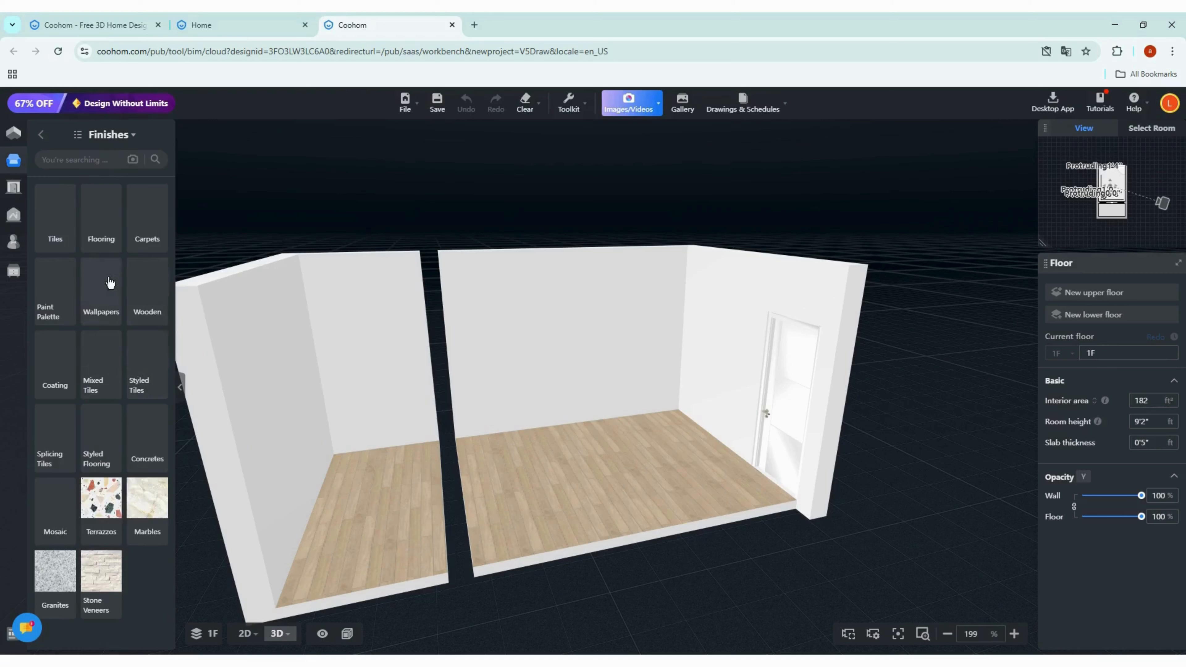
{"action": "left_click", "coordinate": [57, 291]}
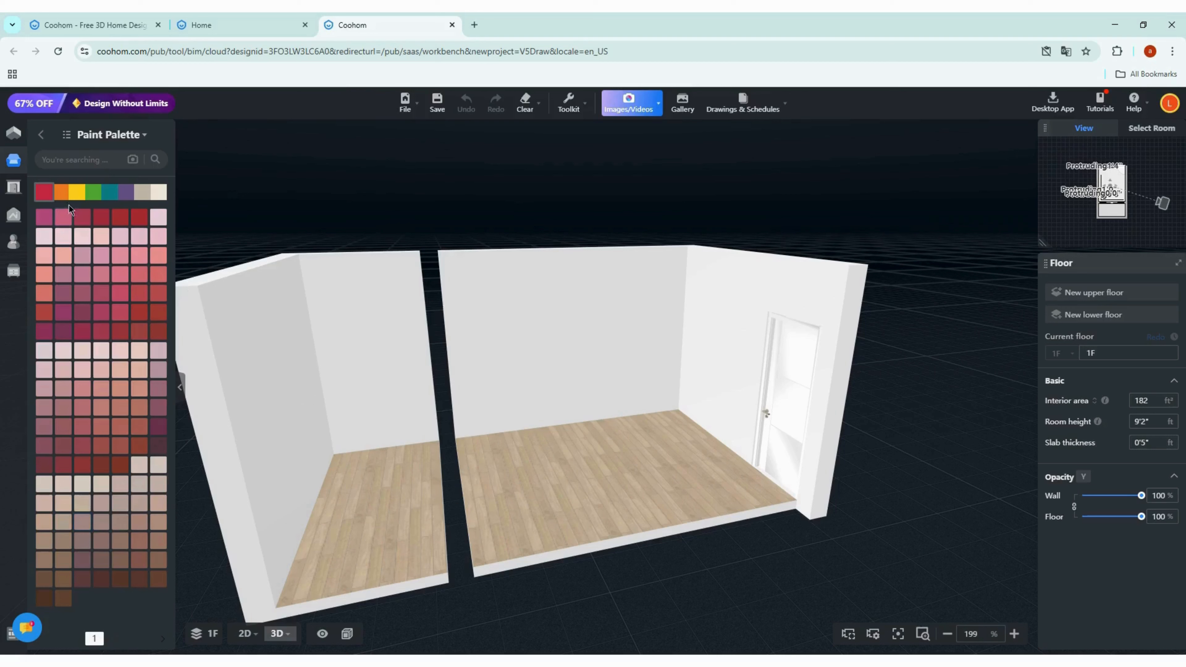
{"action": "left_click", "coordinate": [157, 192]}
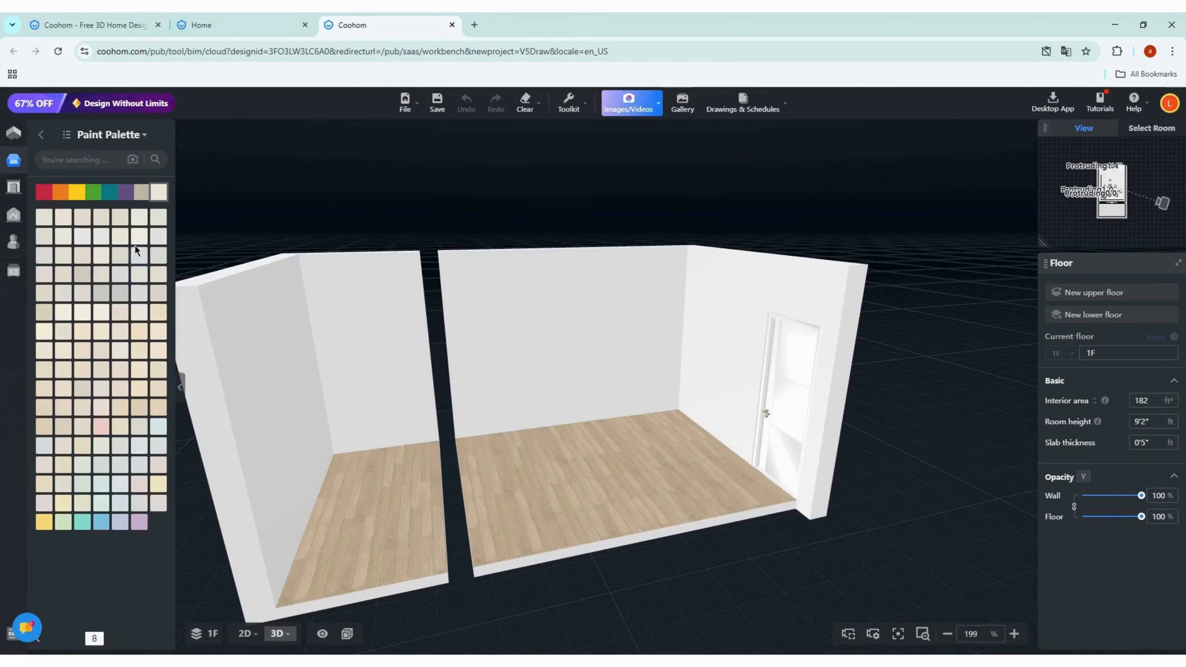
{"action": "left_click", "coordinate": [136, 234]}
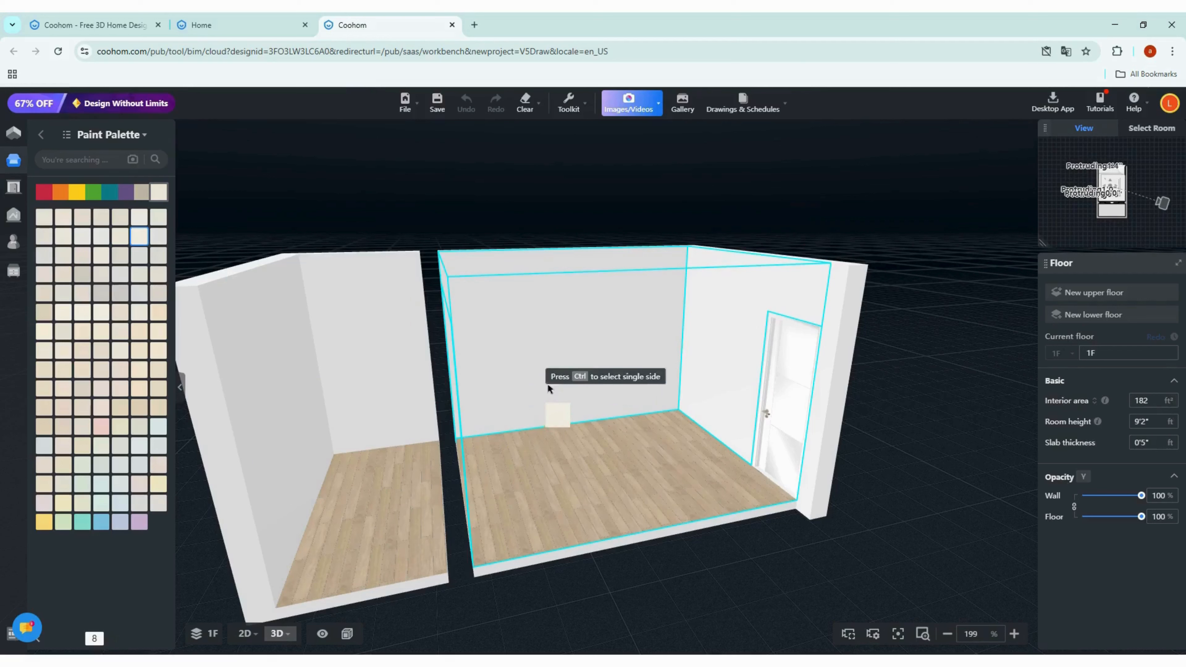
{"action": "left_click", "coordinate": [559, 360]}
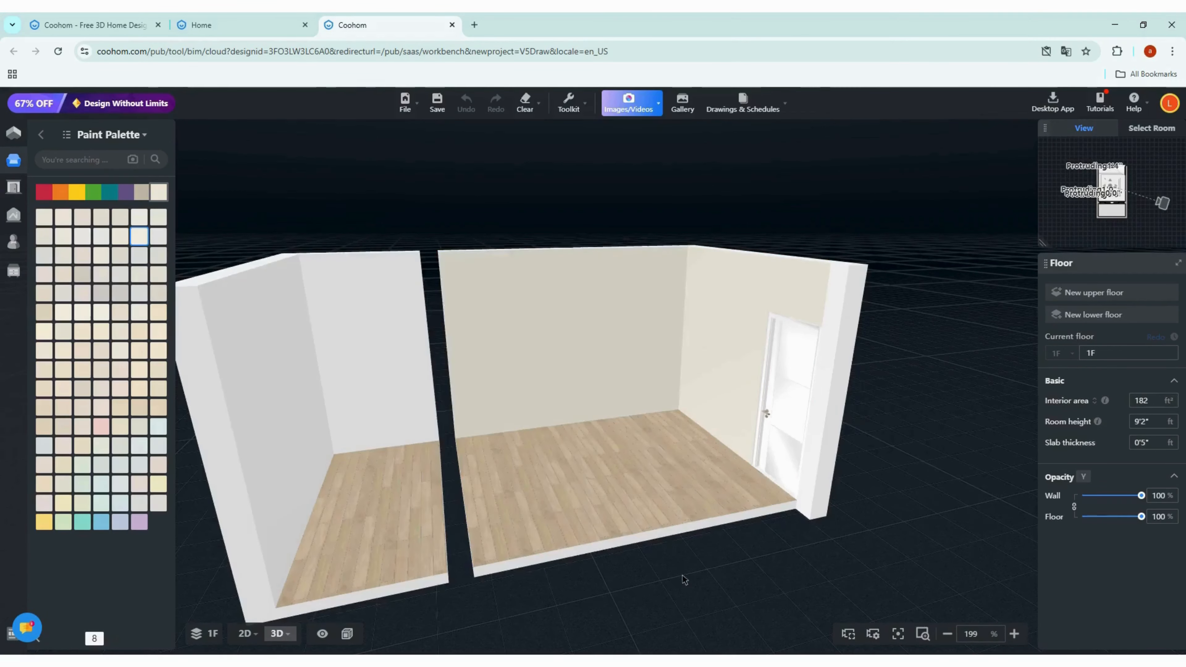
Step: Open the Wall Editor for the back wall with the soffit
{"action": "scroll", "coordinate": [679, 584], "scroll_direction": "down", "scroll_amount": 4}
{"action": "left_click_drag", "start_coordinate": [621, 587], "coordinate": [315, 553]}
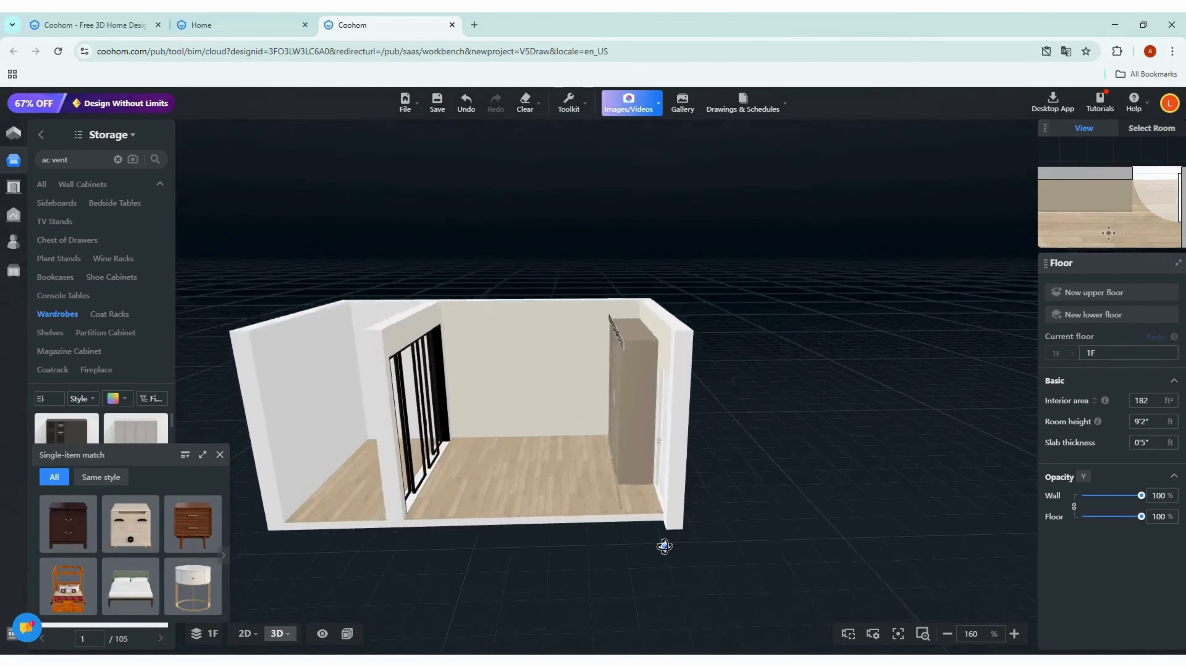
{"action": "left_click_drag", "start_coordinate": [664, 546], "coordinate": [500, 393]}
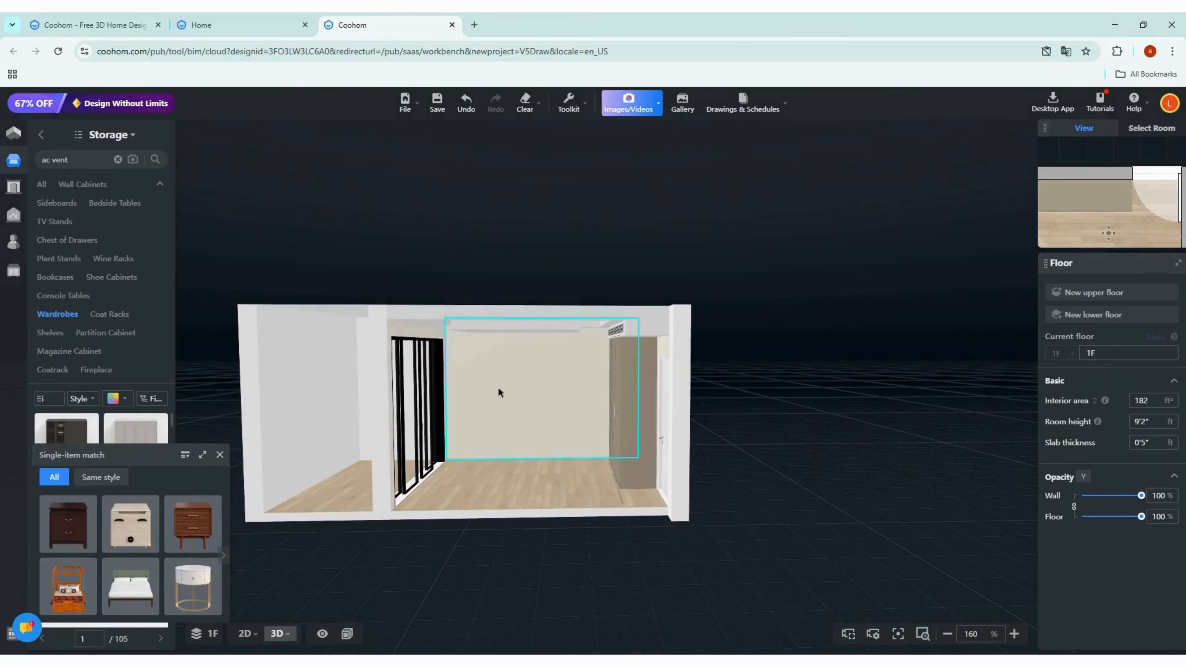
{"action": "left_click", "coordinate": [549, 395]}
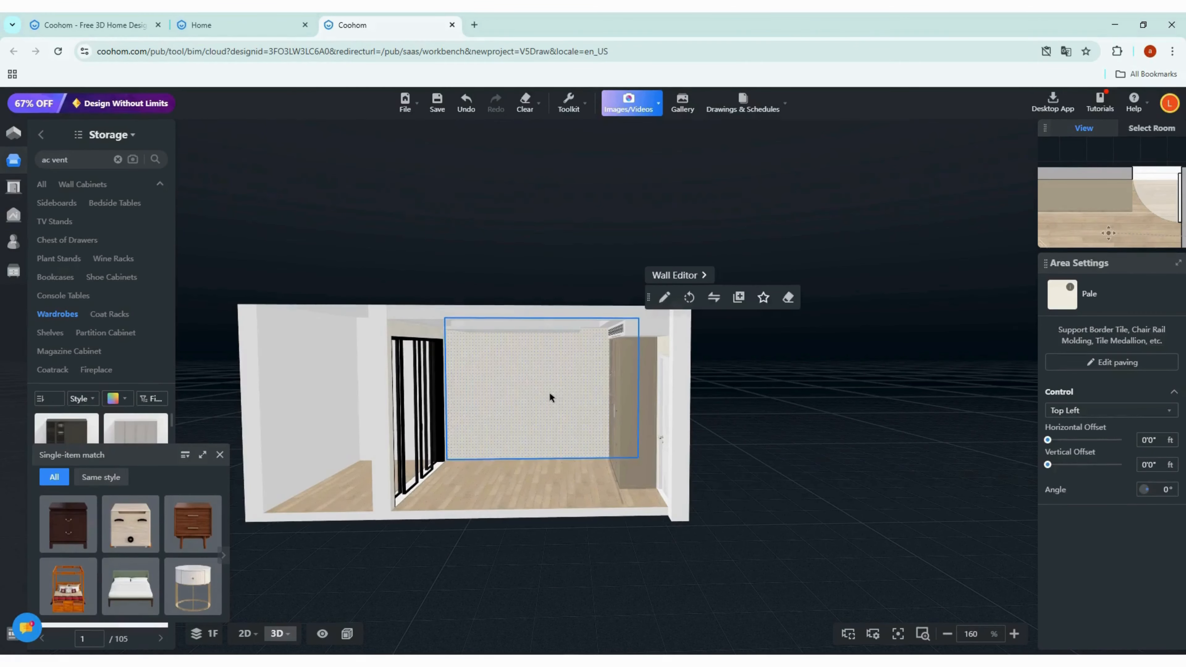
{"action": "left_click", "coordinate": [673, 277]}
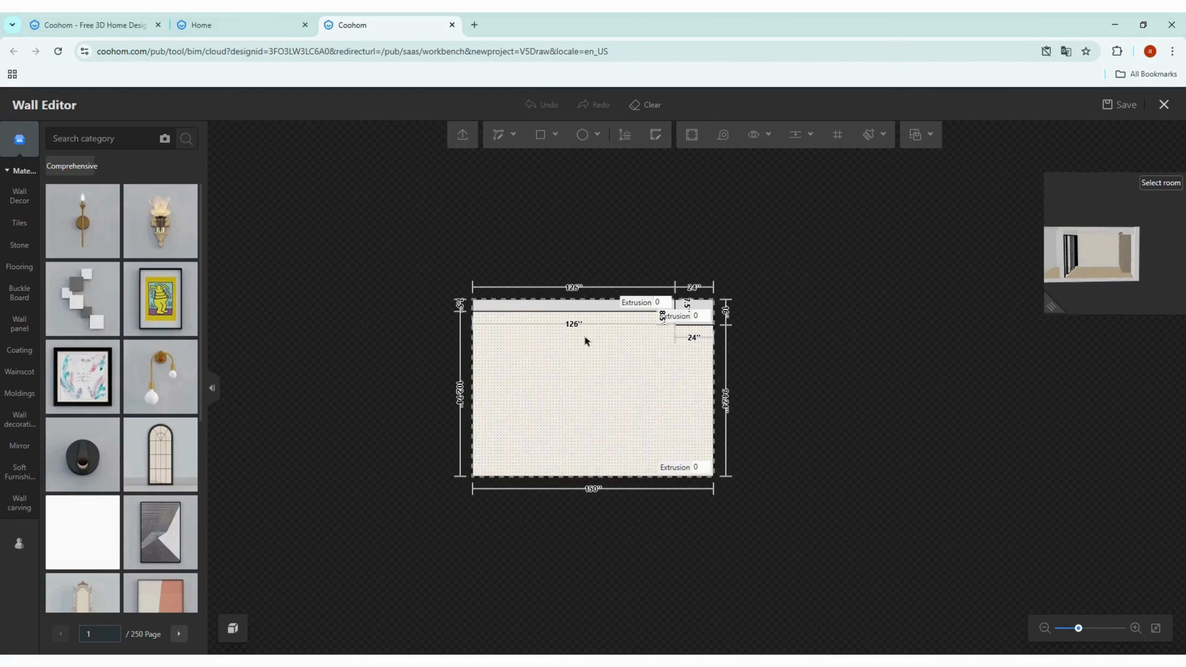
{"action": "scroll", "coordinate": [713, 355], "scroll_direction": "up", "scroll_amount": 1}
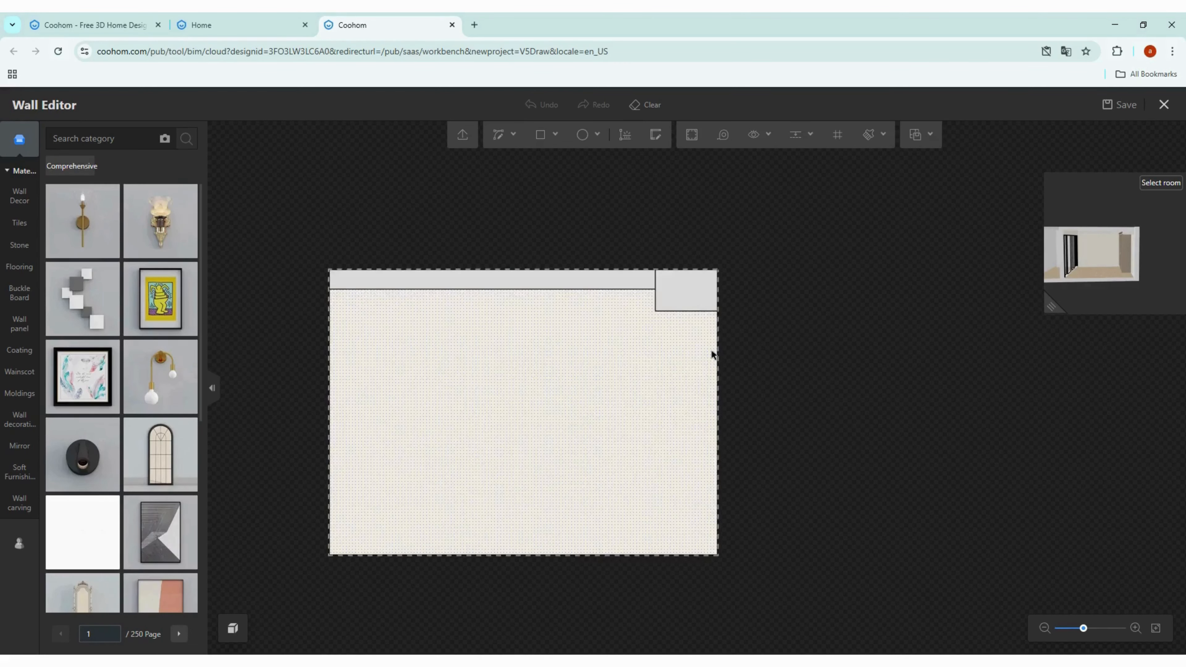
Step: Draw a vertical line from the soffit's inner corner down to the wall's bottom edge
{"action": "key", "text": "l"}
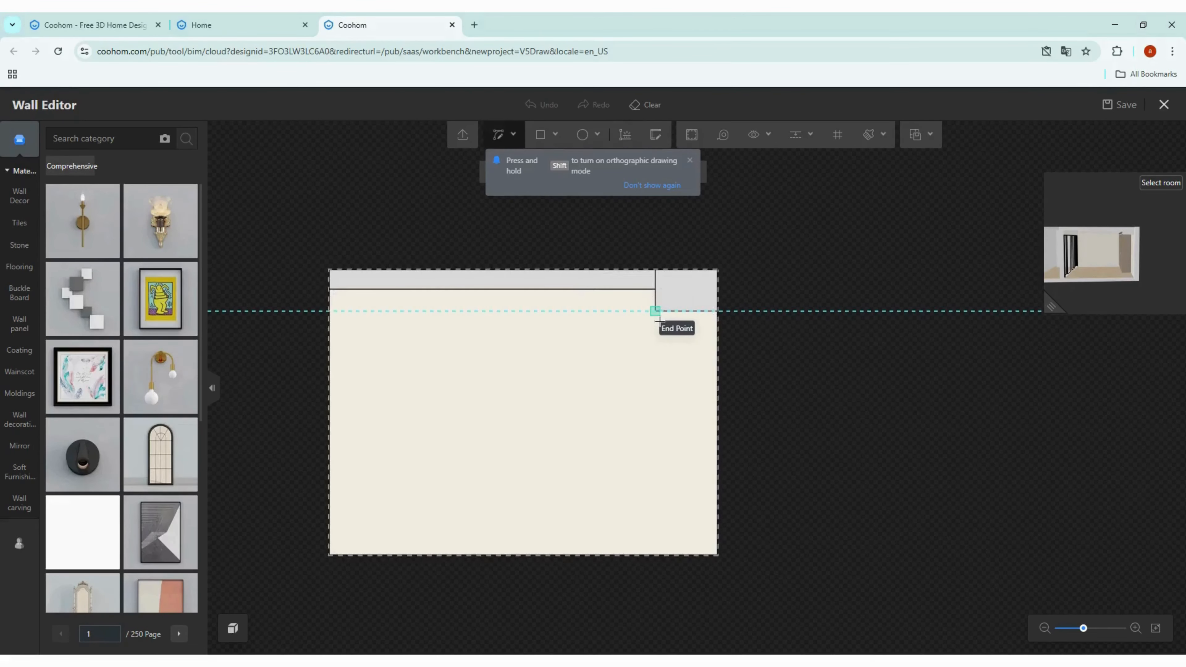
{"action": "left_click", "coordinate": [657, 310]}
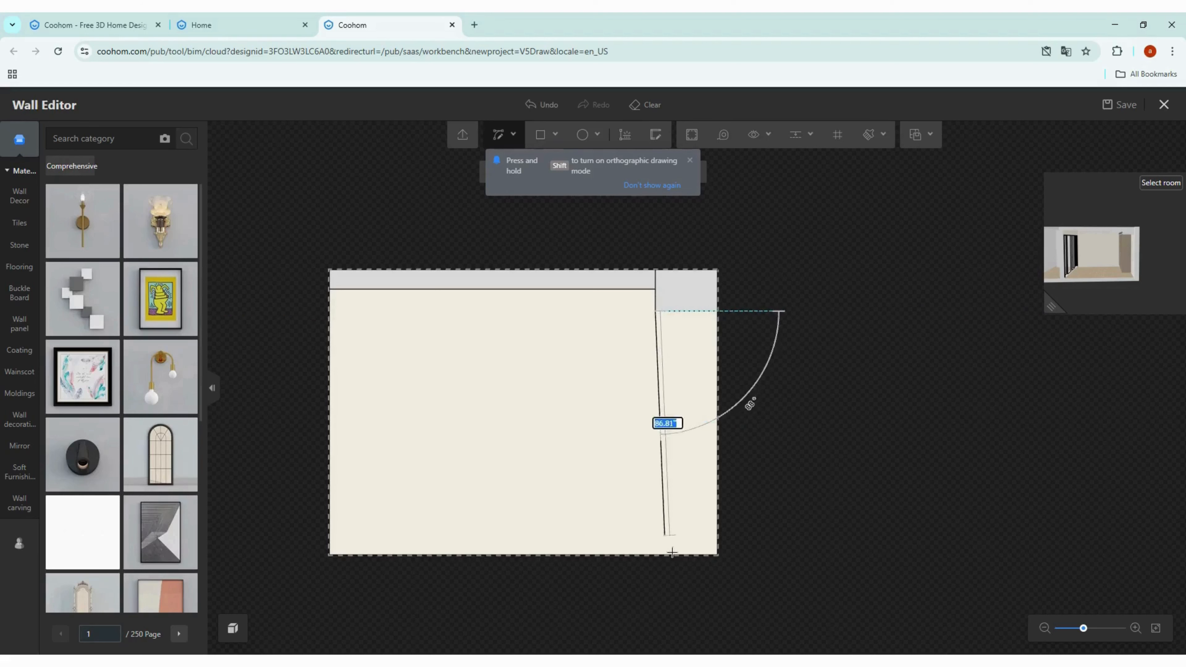
{"action": "left_click", "coordinate": [655, 555]}
{"action": "key", "text": "Escape"}
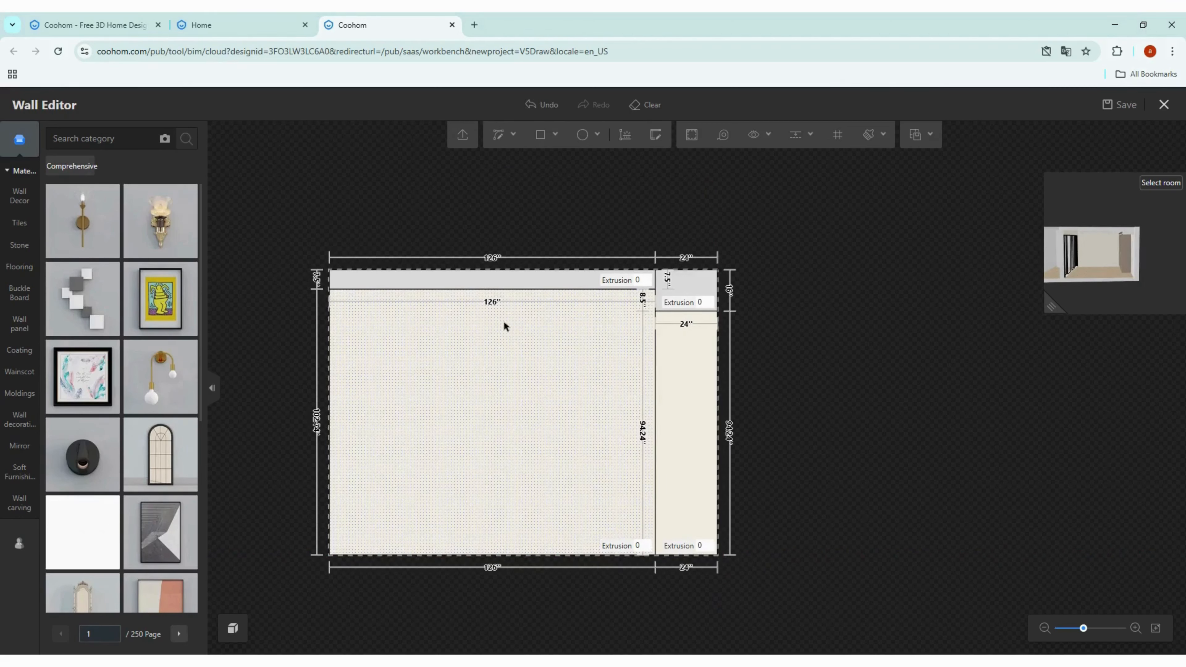
Step: Add a vertical guide 35 inches from the wall's left edge
{"action": "left_click", "coordinate": [799, 136]}
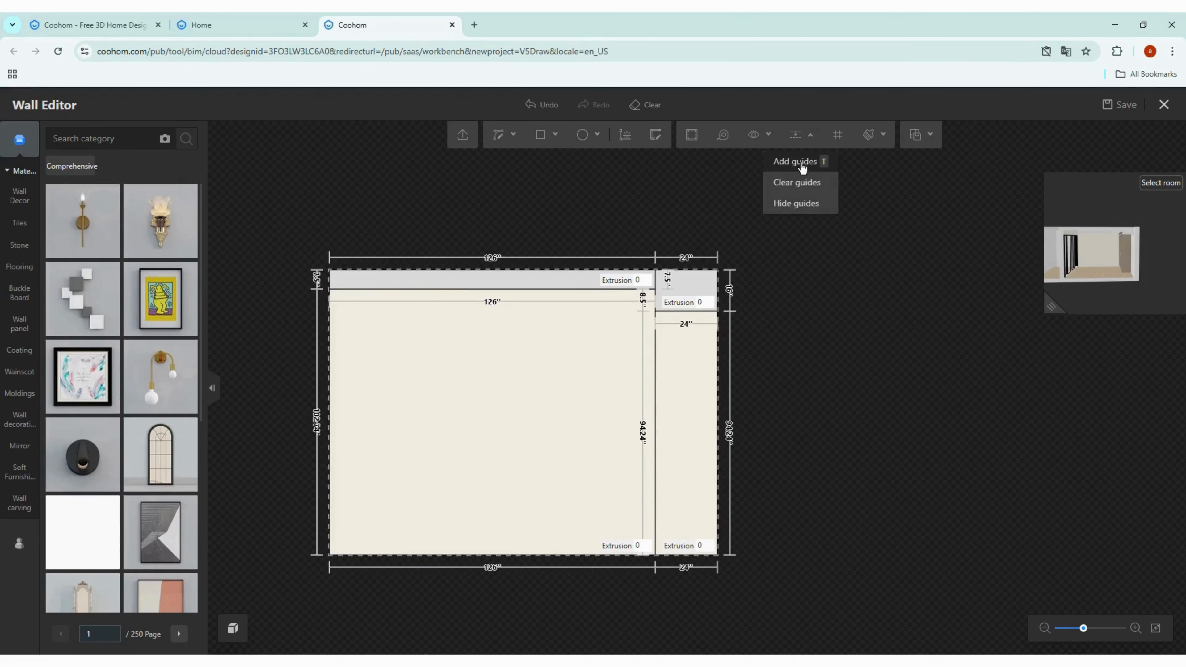
{"action": "left_click", "coordinate": [798, 162]}
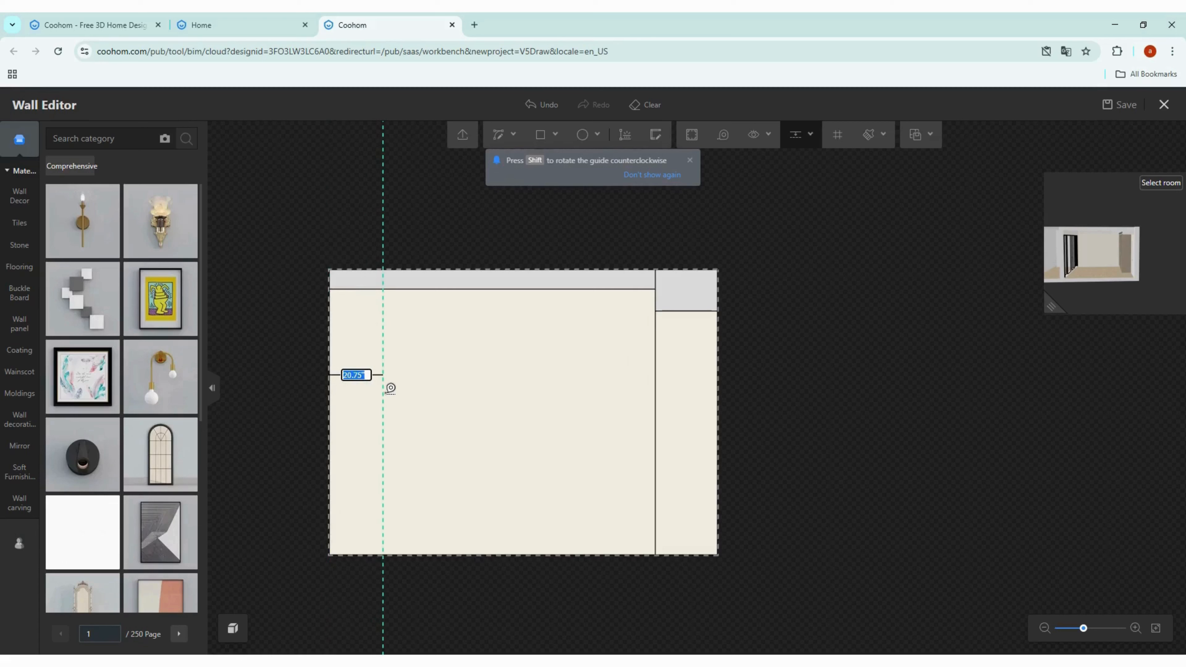
{"action": "type", "text": "35"}
{"action": "key", "text": "Return"}
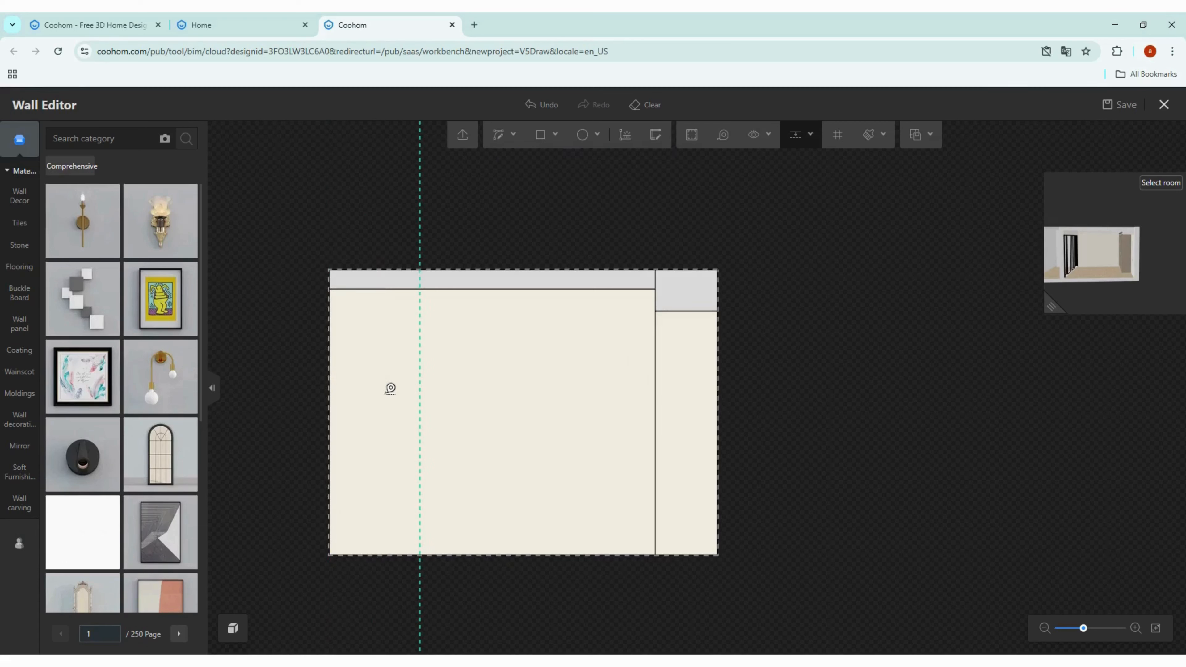
Step: Draw a vertical line along the guide from the soffit's lower edge to the wall's bottom
{"action": "key", "text": "l"}
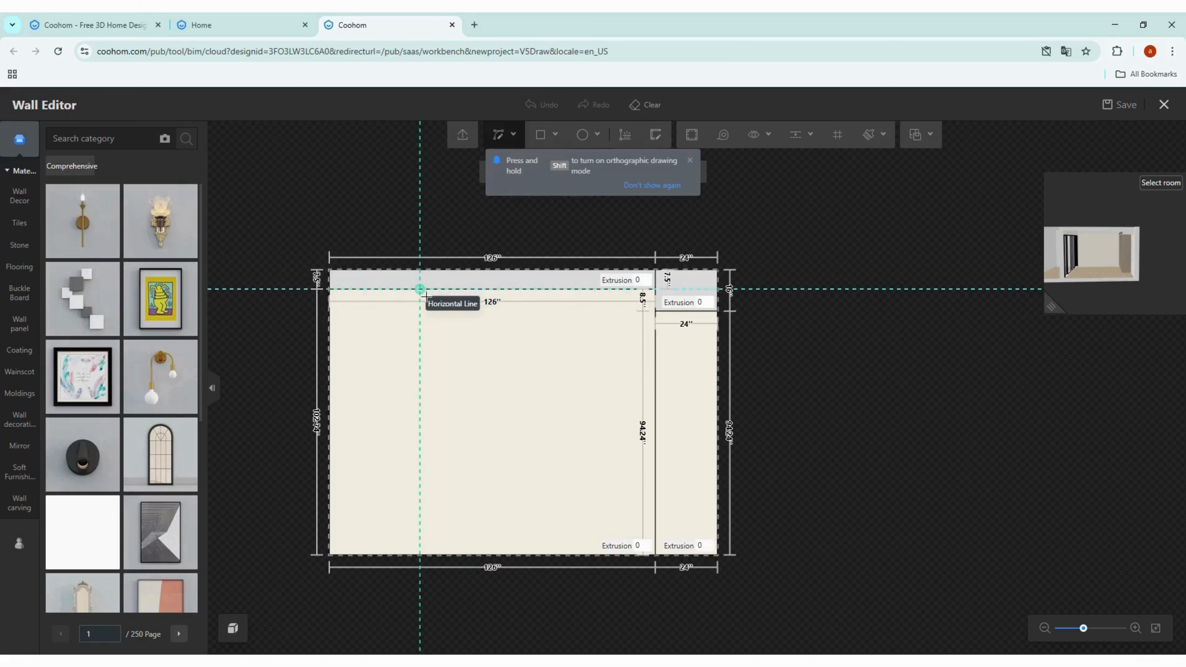
{"action": "left_click", "coordinate": [420, 289]}
{"action": "key", "text": "Escape"}
{"action": "scroll", "coordinate": [424, 302], "scroll_direction": "up", "scroll_amount": 3}
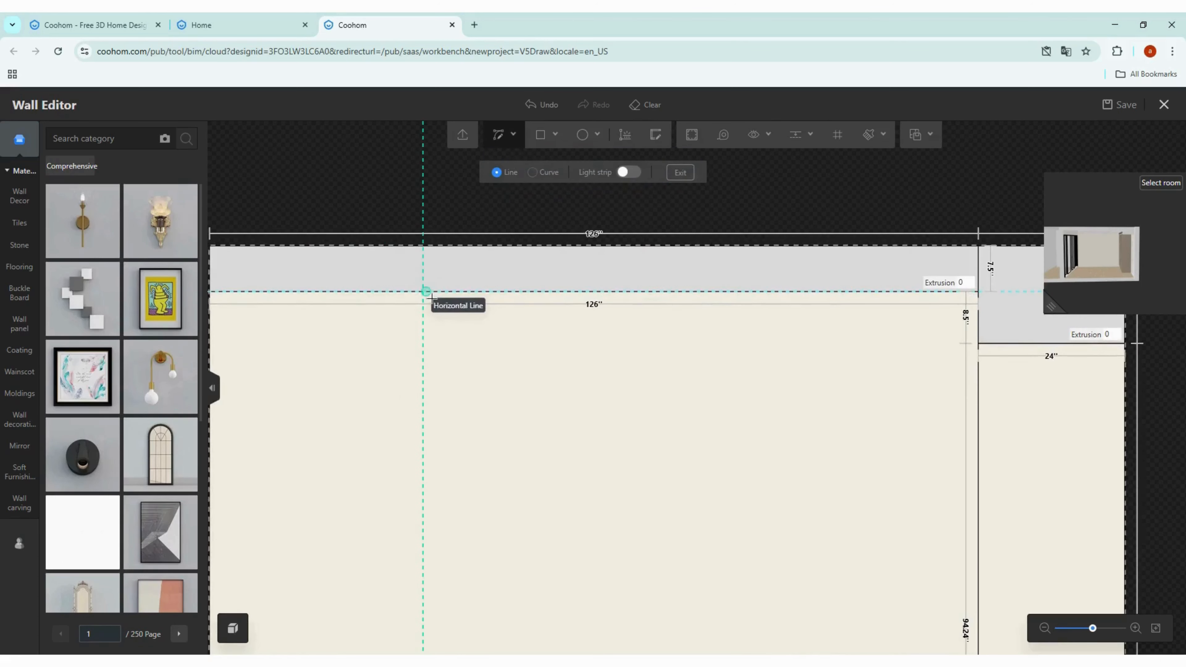
{"action": "left_click", "coordinate": [423, 292]}
{"action": "scroll", "coordinate": [427, 336], "scroll_direction": "down", "scroll_amount": 3}
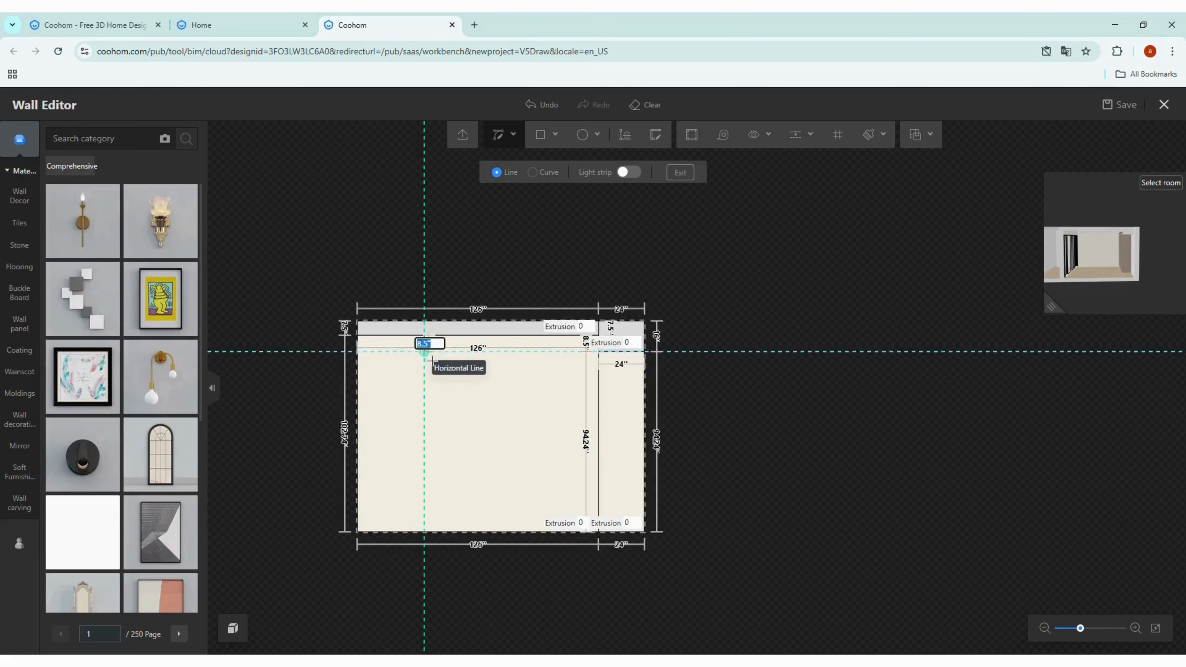
{"action": "left_click", "coordinate": [426, 535]}
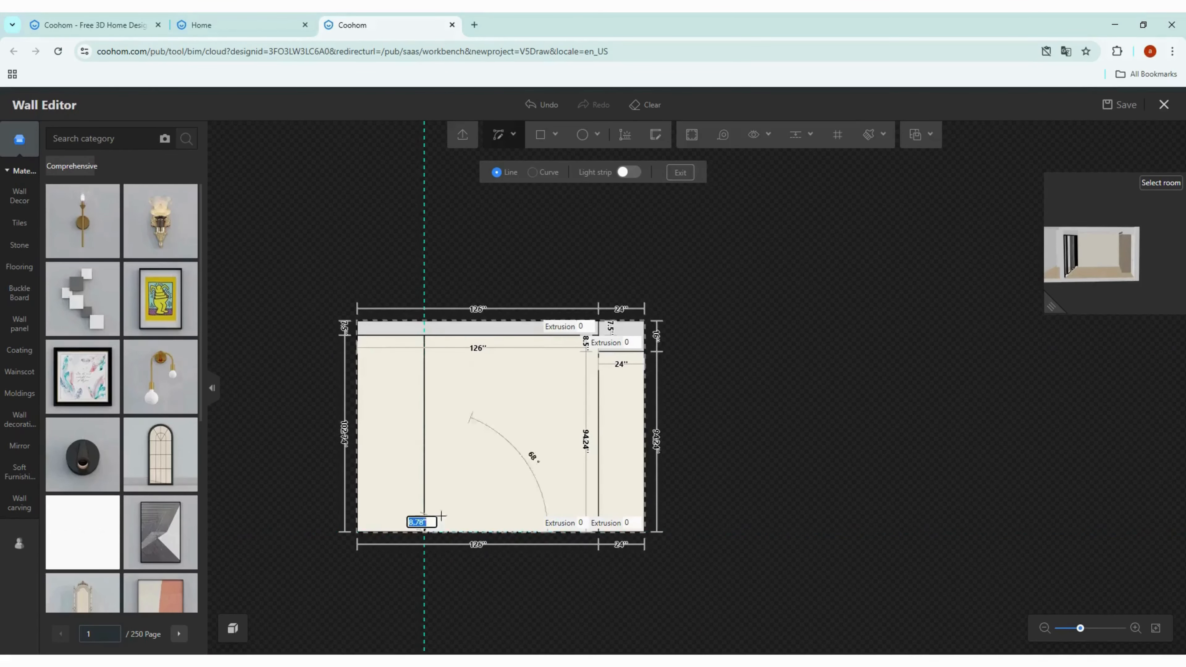
{"action": "key", "text": "Escape"}
{"action": "scroll", "coordinate": [517, 391], "scroll_direction": "up", "scroll_amount": 2}
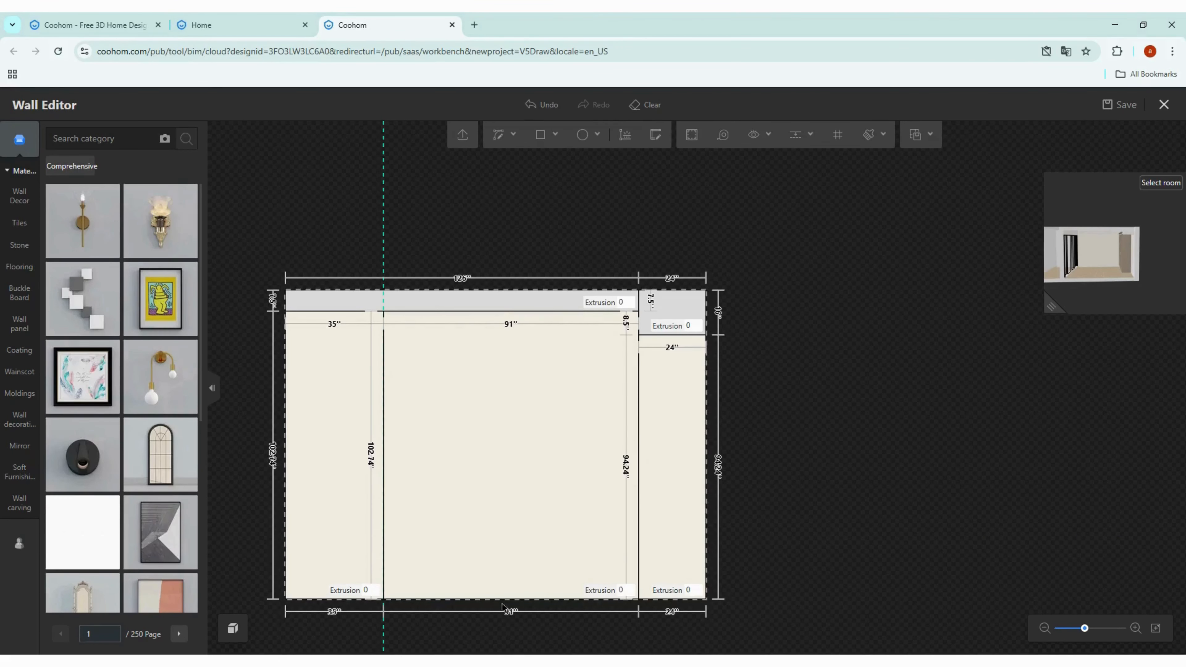
Step: Add a horizontal guide near the lower part of the wall
{"action": "key", "text": "t"}
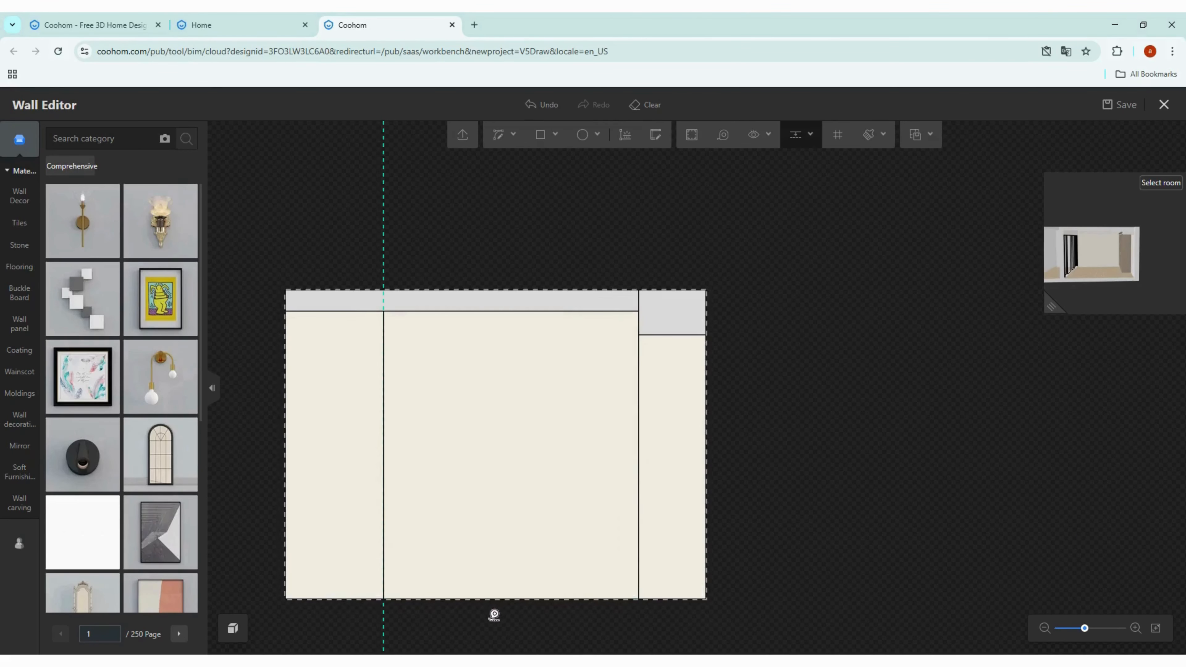
{"action": "left_click", "coordinate": [477, 606]}
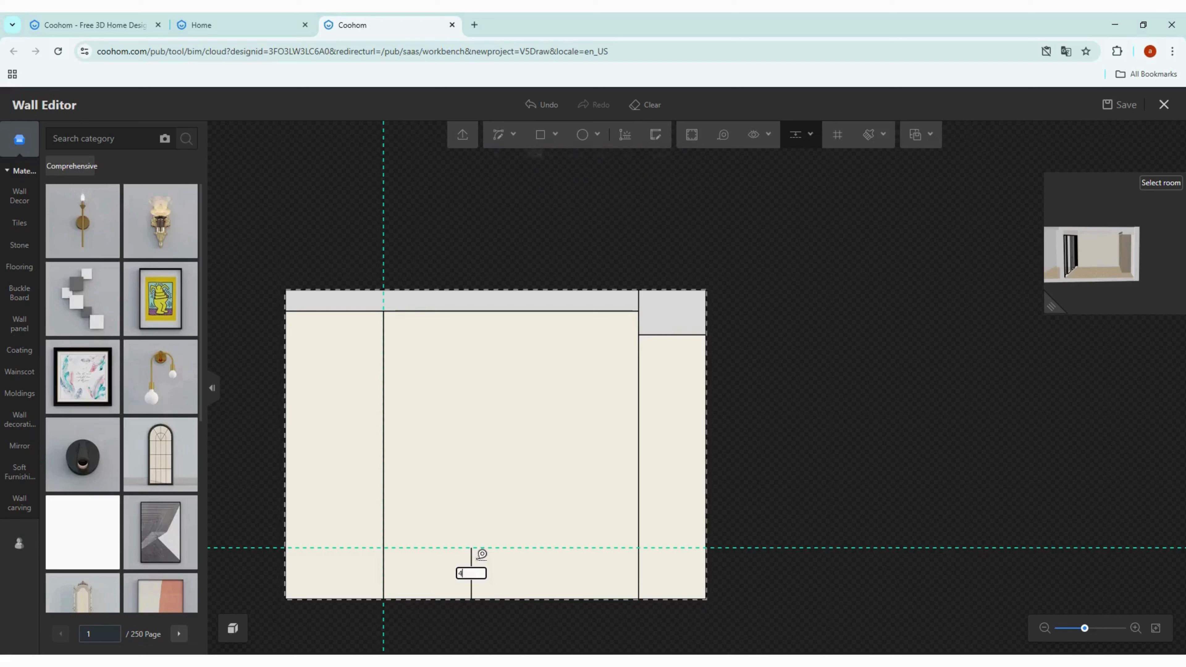
{"action": "key", "text": "Return"}
Step: Draw a horizontal line along the horizontal guide between the two vertical lines of the middle section
{"action": "key", "text": "l"}
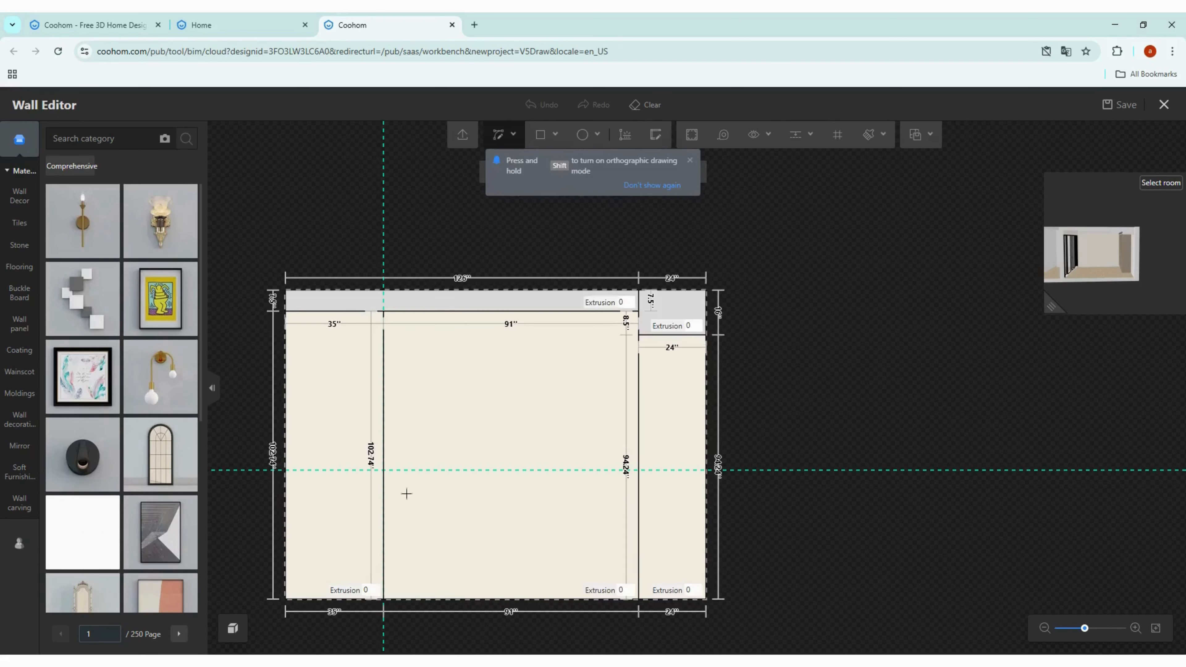
{"action": "scroll", "coordinate": [392, 481], "scroll_direction": "up", "scroll_amount": 3}
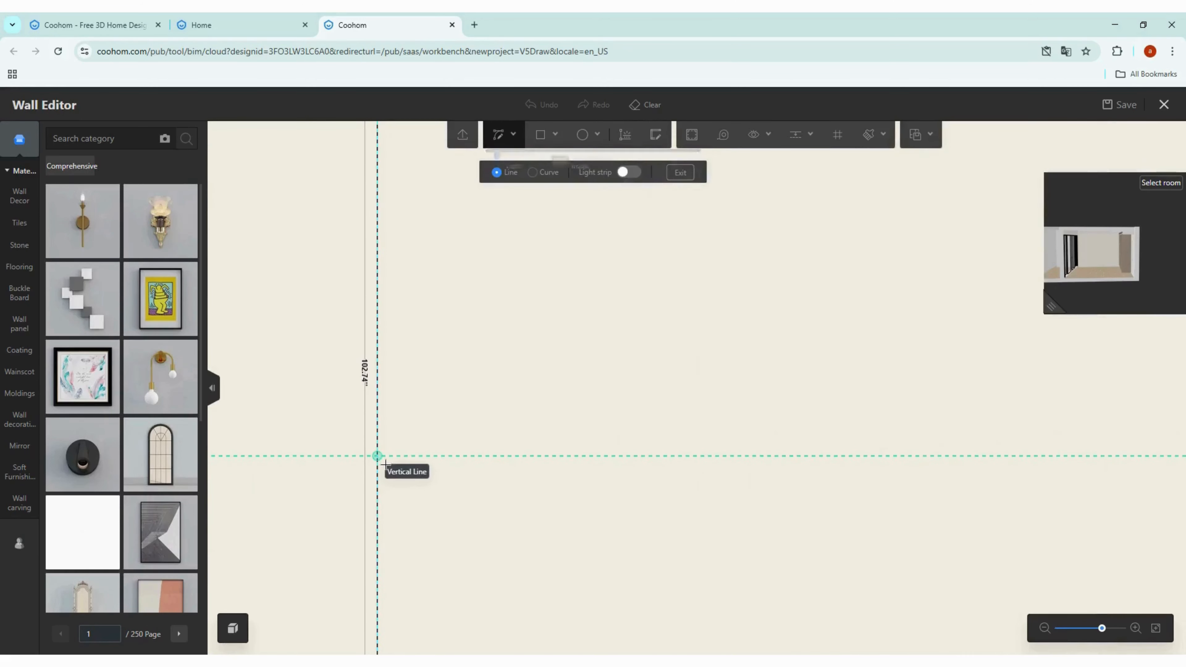
{"action": "left_click", "coordinate": [388, 469]}
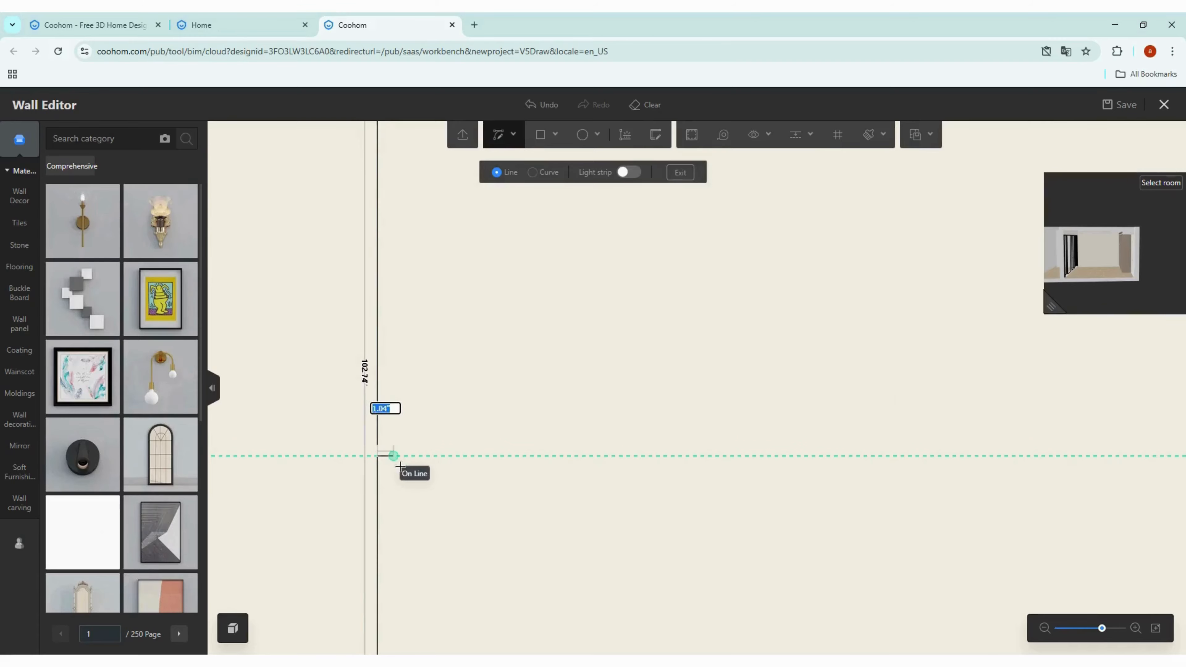
{"action": "scroll", "coordinate": [392, 468], "scroll_direction": "down", "scroll_amount": 2}
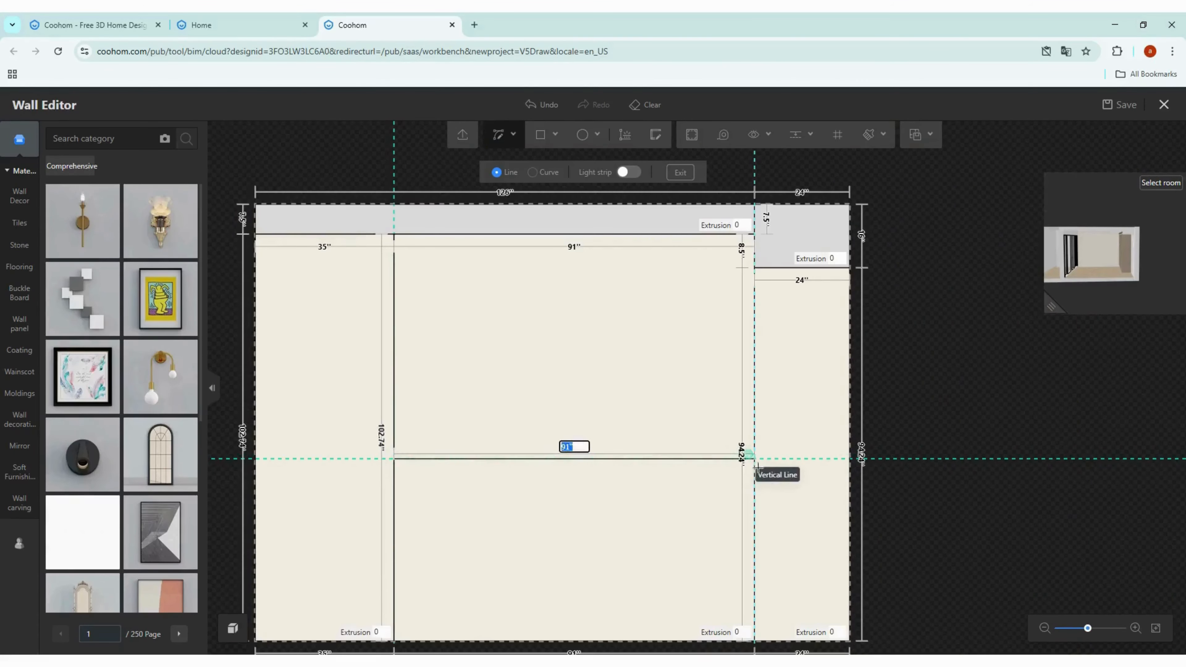
{"action": "scroll", "coordinate": [762, 466], "scroll_direction": "up", "scroll_amount": 2}
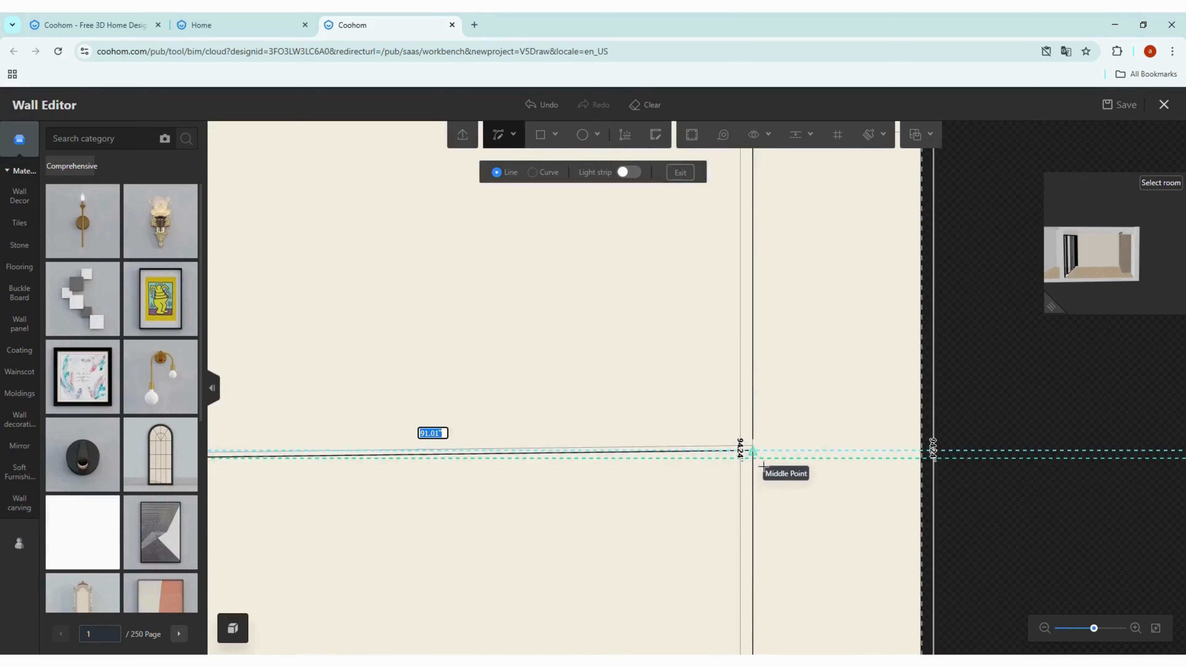
{"action": "left_click", "coordinate": [762, 466]}
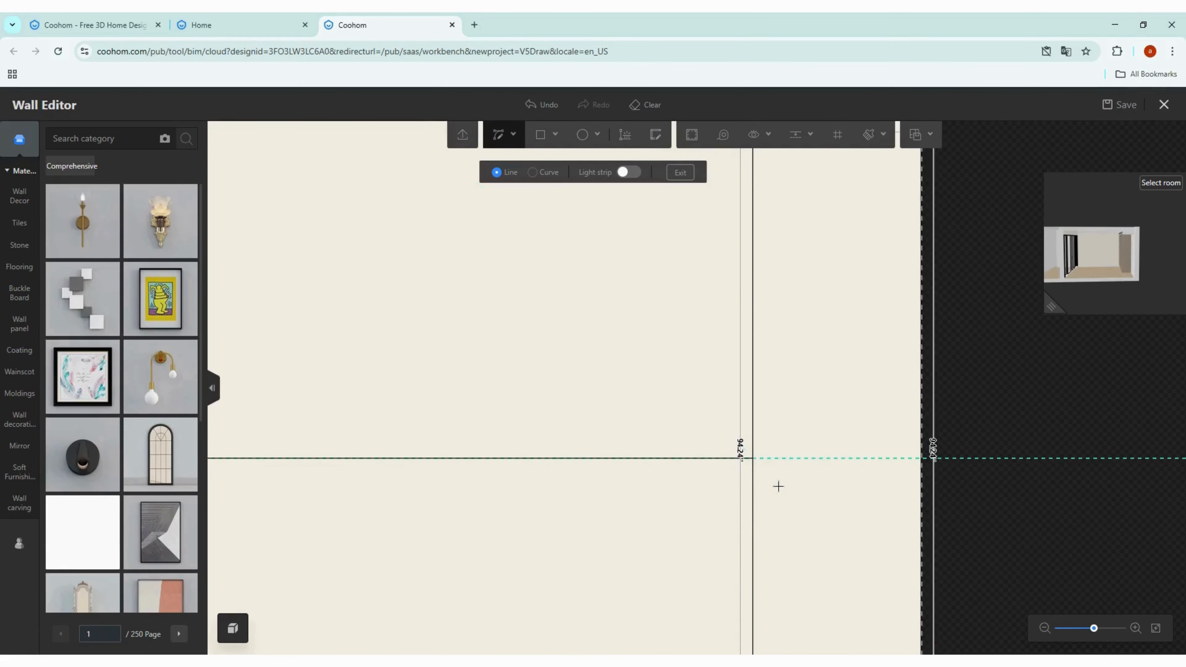
Step: Set the extrusion of the lower middle panel to 4 inches
{"action": "left_click", "coordinate": [623, 511]}
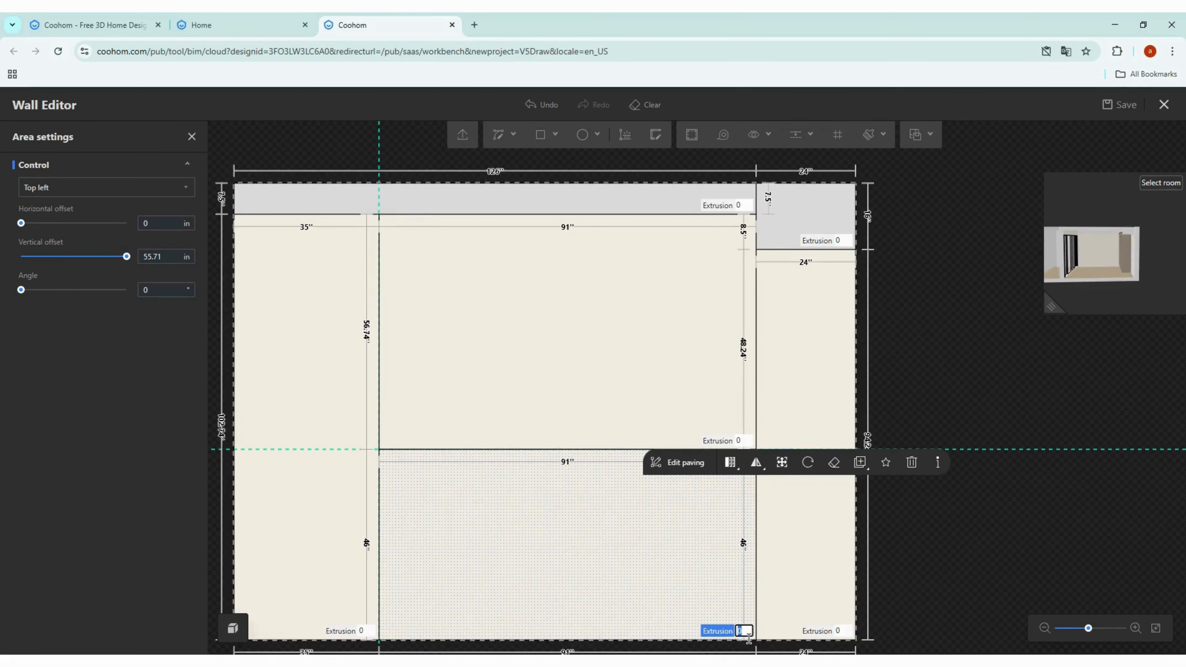
{"action": "type", "text": "4"}
{"action": "key", "text": "Return"}
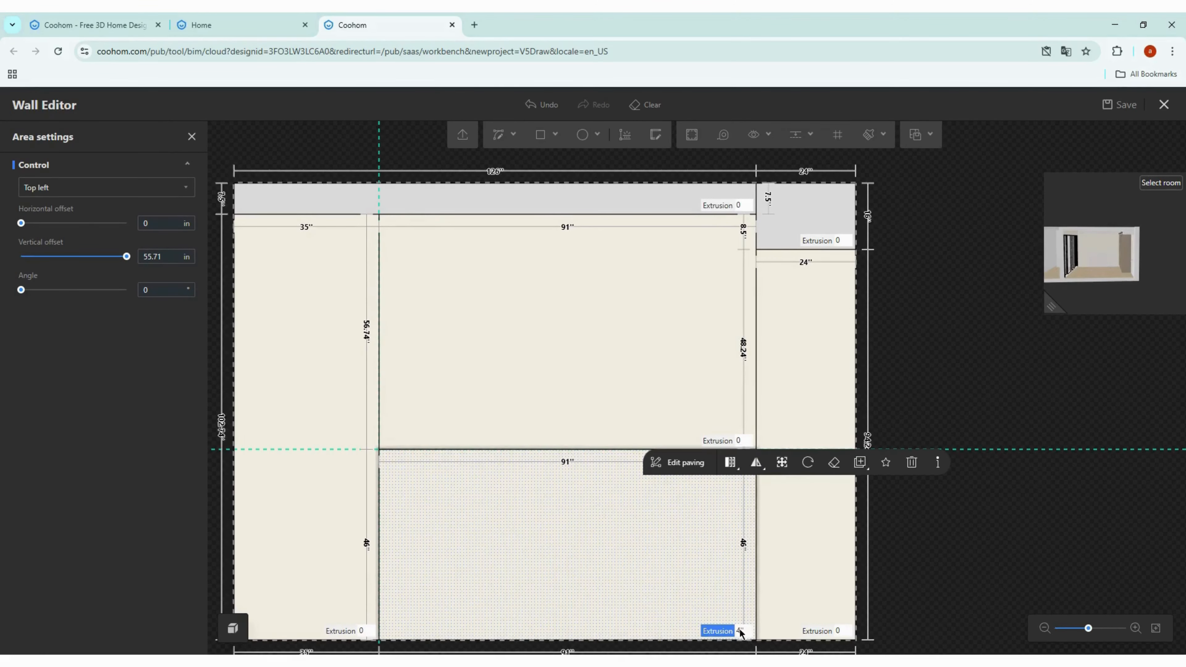
{"action": "left_click", "coordinate": [979, 336]}
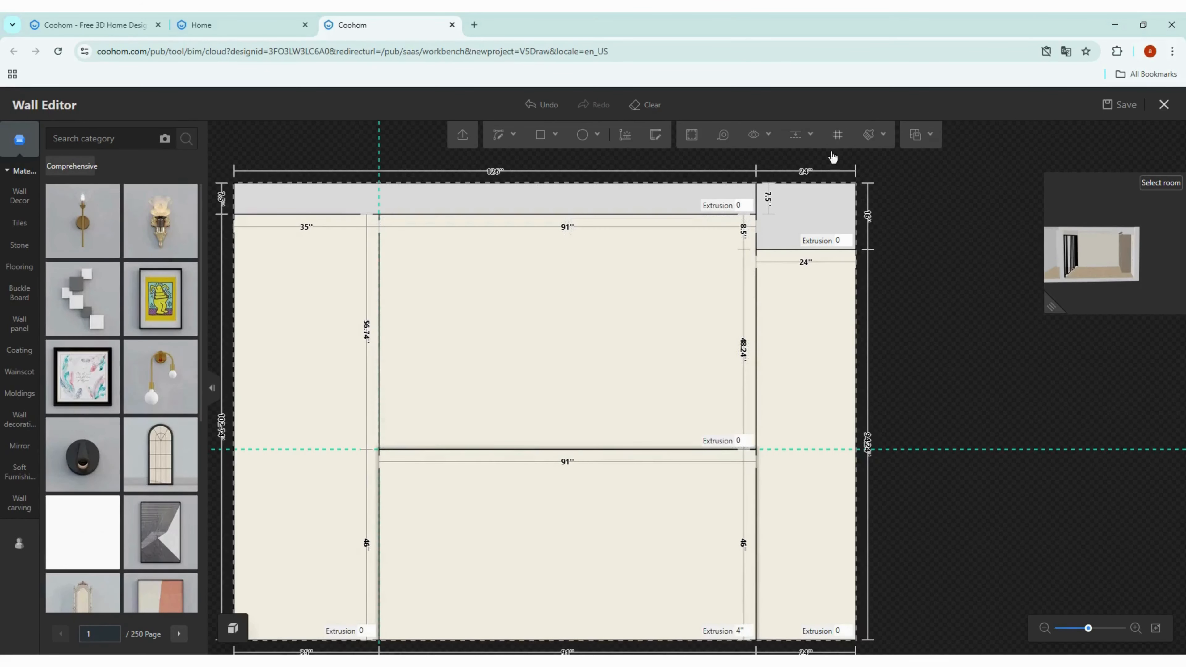
Step: Add vertical guides 30 inches in from the middle section's right and left vertical lines
{"action": "mouse_move", "coordinate": [814, 148]}
{"action": "left_click", "coordinate": [804, 177]}
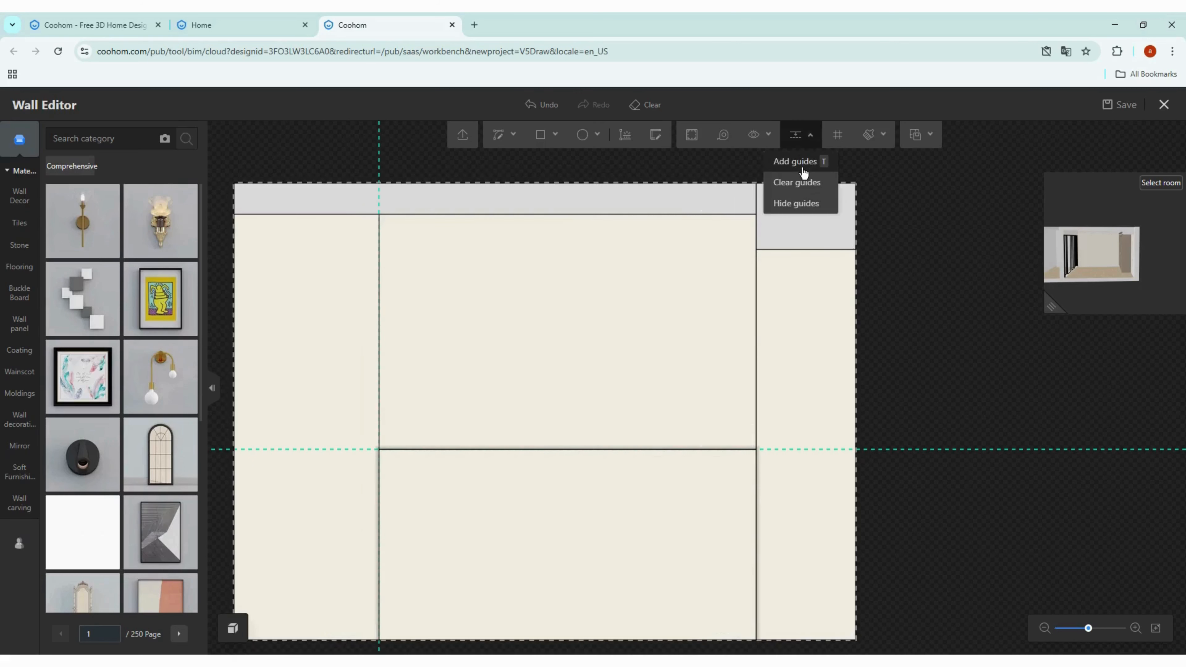
{"action": "left_click", "coordinate": [764, 309]}
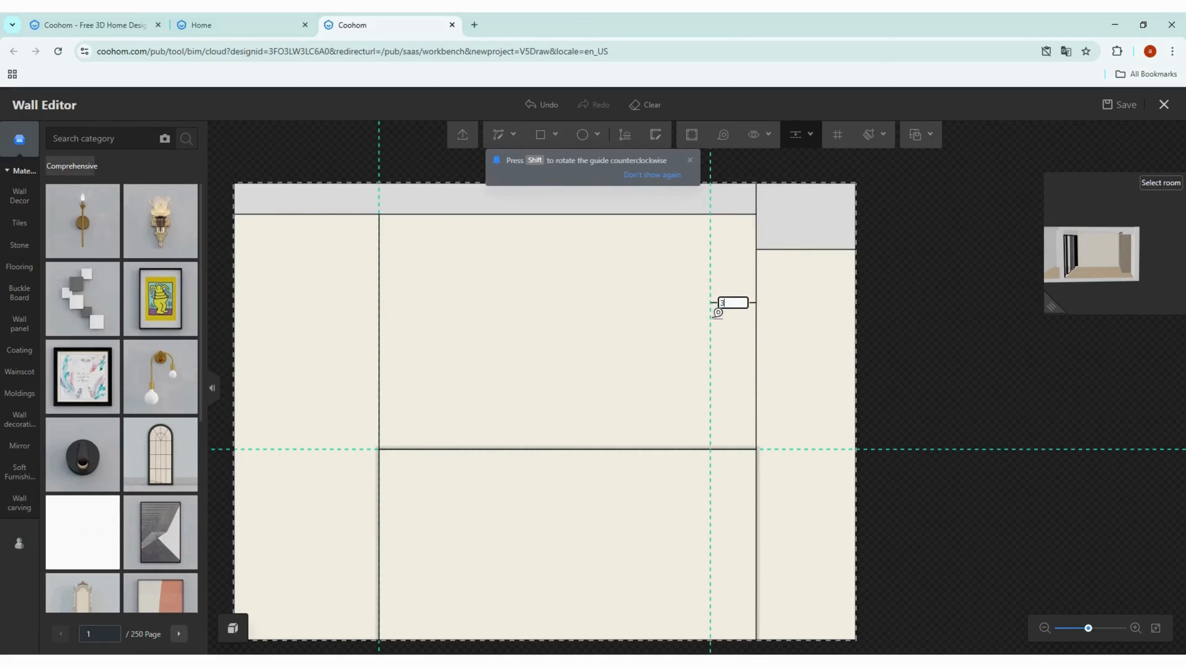
{"action": "key", "text": "Return"}
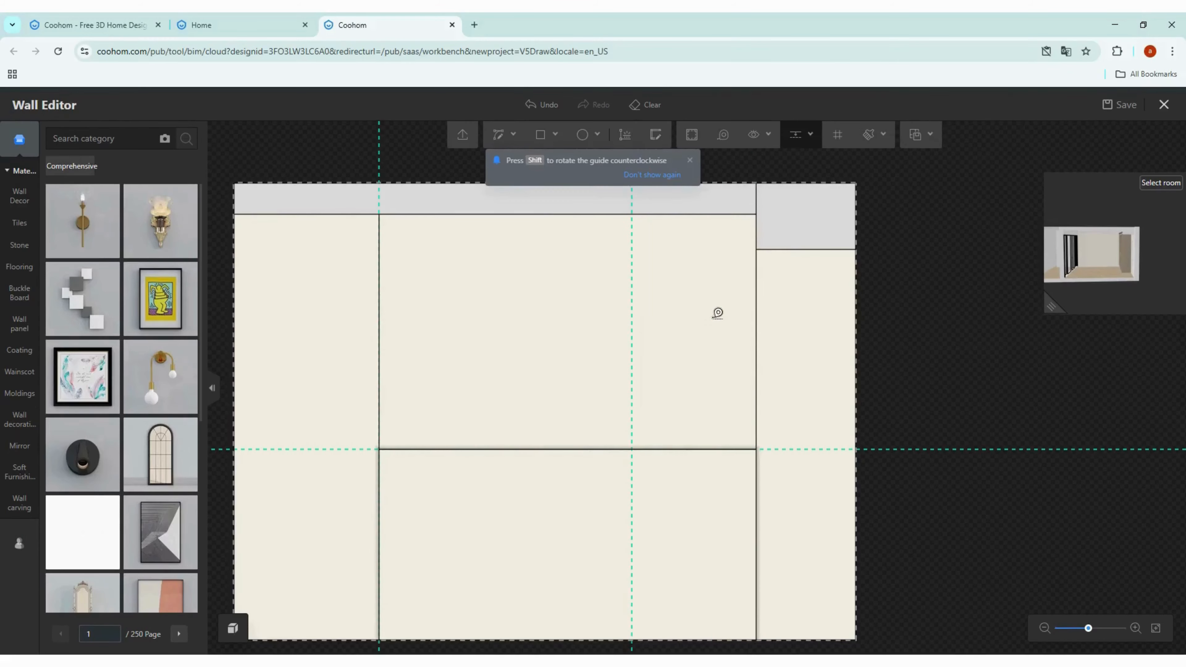
{"action": "left_click", "coordinate": [379, 286]}
{"action": "type", "text": "30"}
{"action": "key", "text": "Return"}
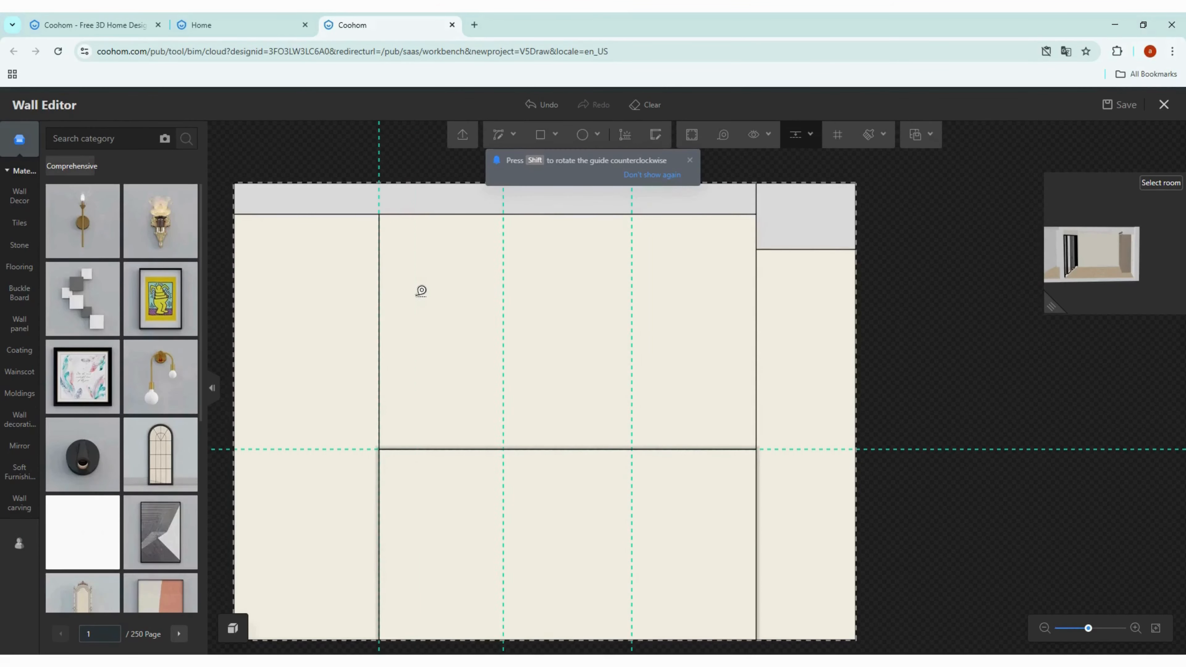
Step: Draw a rectangle between the two new guides from the soffit's lower edge down to the horizontal line
{"action": "key", "text": "l"}
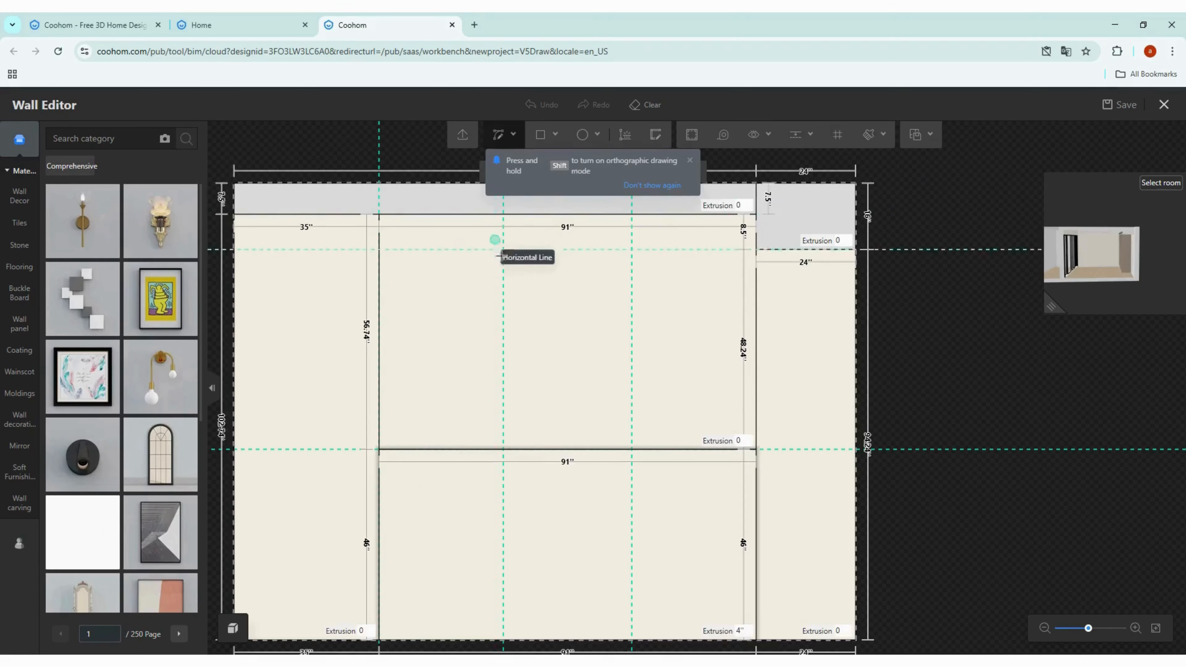
{"action": "left_click", "coordinate": [547, 139]}
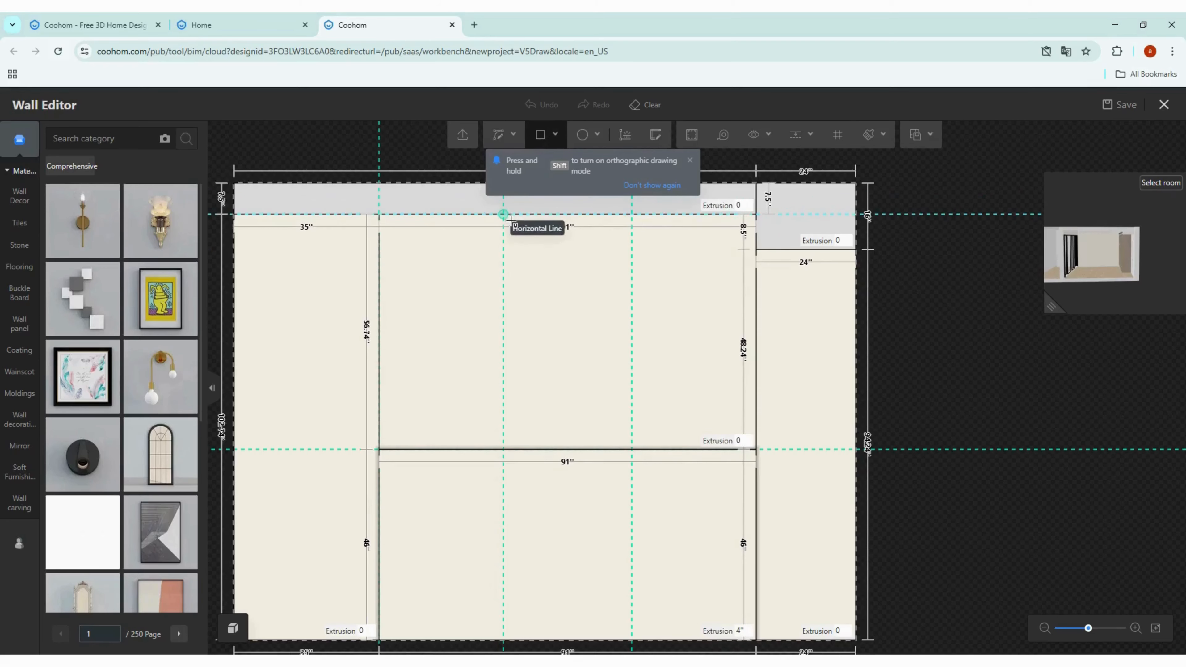
{"action": "scroll", "coordinate": [503, 215], "scroll_direction": "up", "scroll_amount": 2}
{"action": "left_click", "coordinate": [503, 215]}
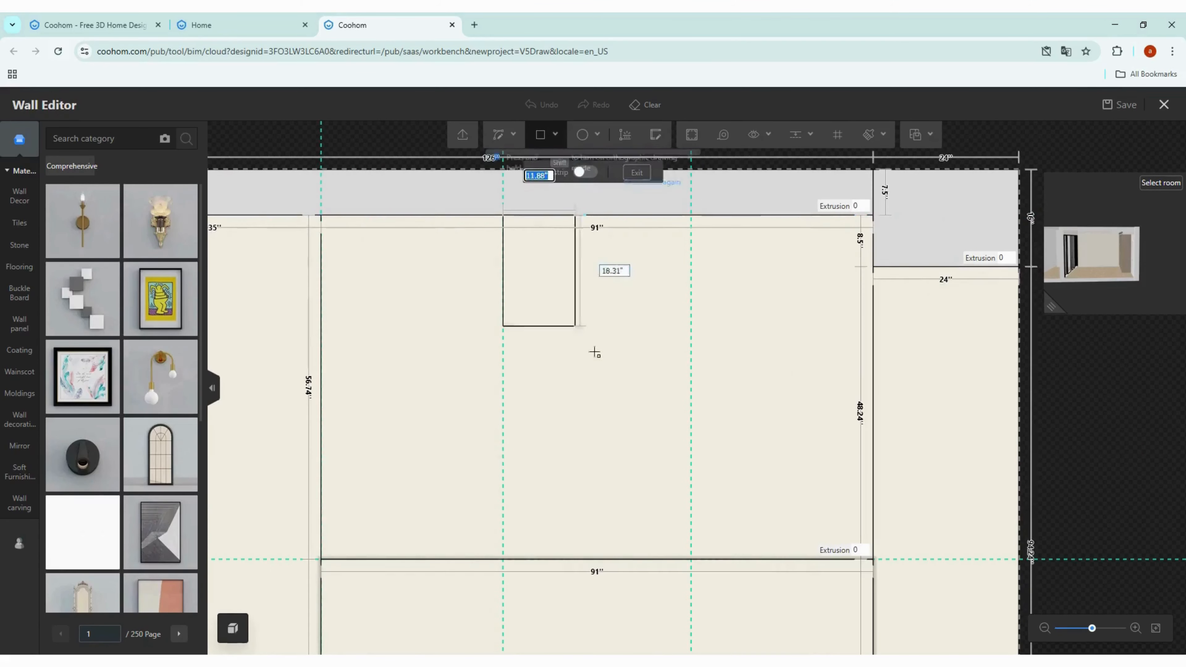
{"action": "left_click", "coordinate": [691, 559]}
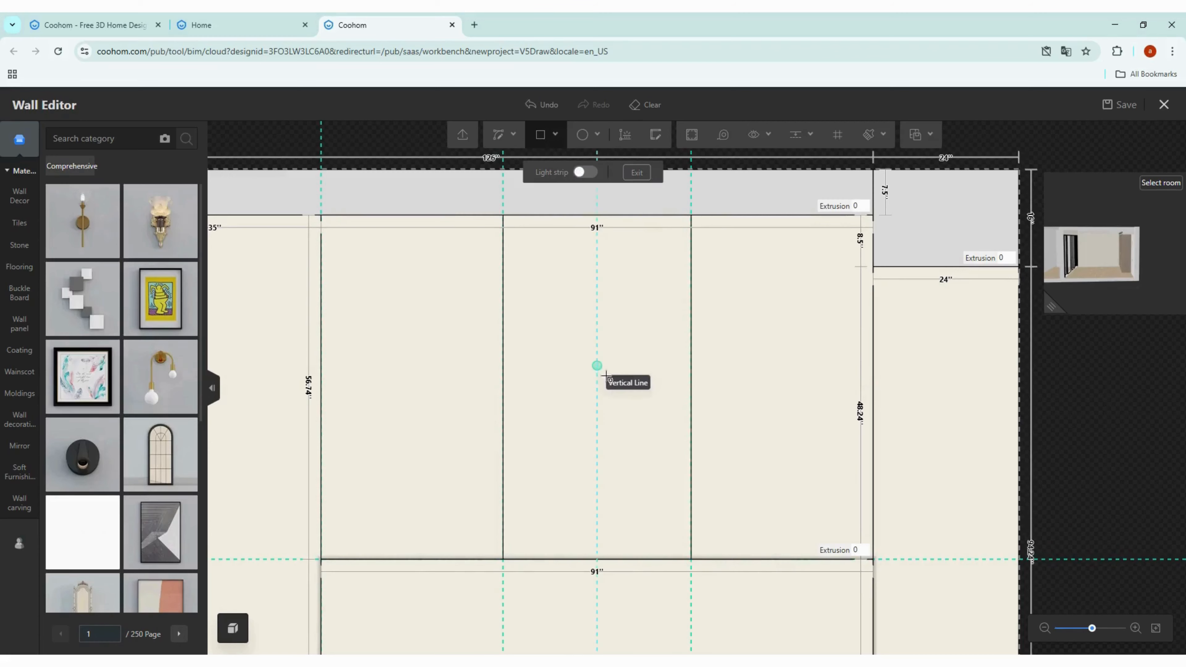
{"action": "key", "text": "Escape"}
{"action": "scroll", "coordinate": [519, 327], "scroll_direction": "up", "scroll_amount": 3}
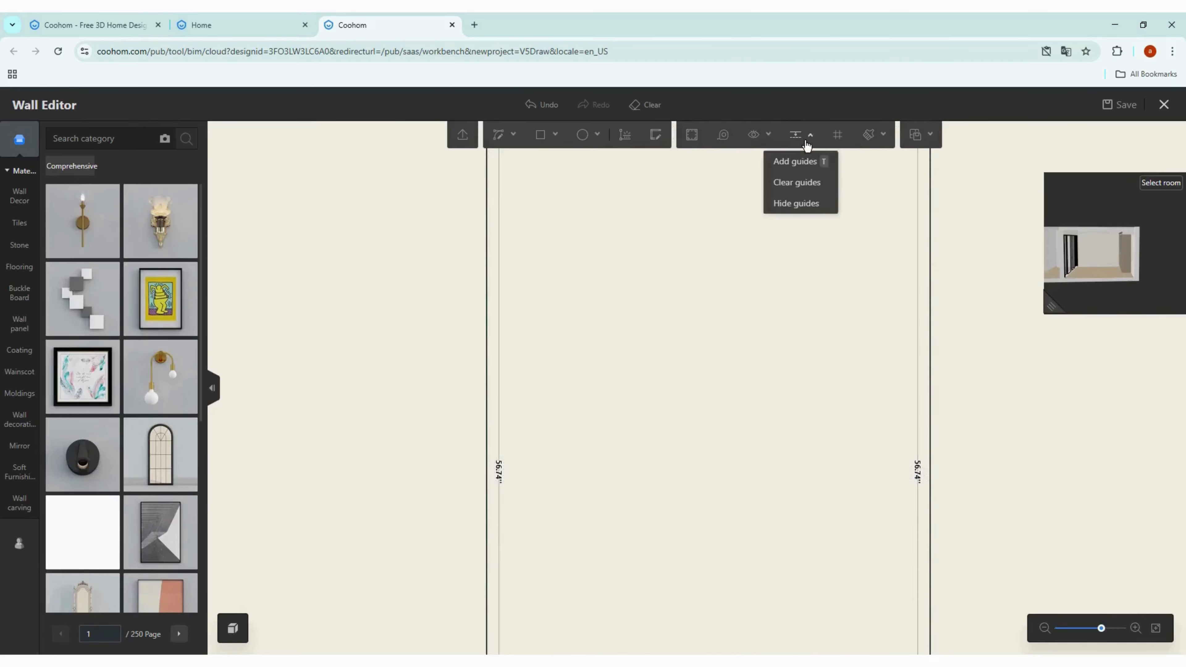
Step: Add vertical guides 0.5 inch from the rectangle's left and right edges
{"action": "left_click", "coordinate": [793, 162]}
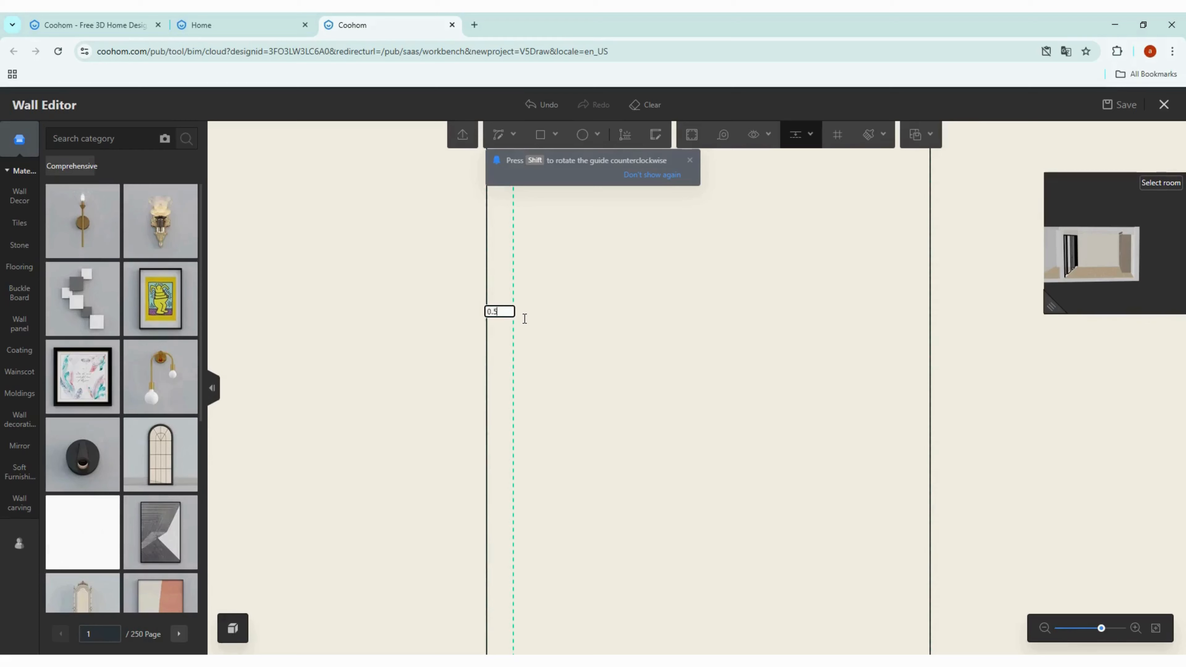
{"action": "key", "text": "Return"}
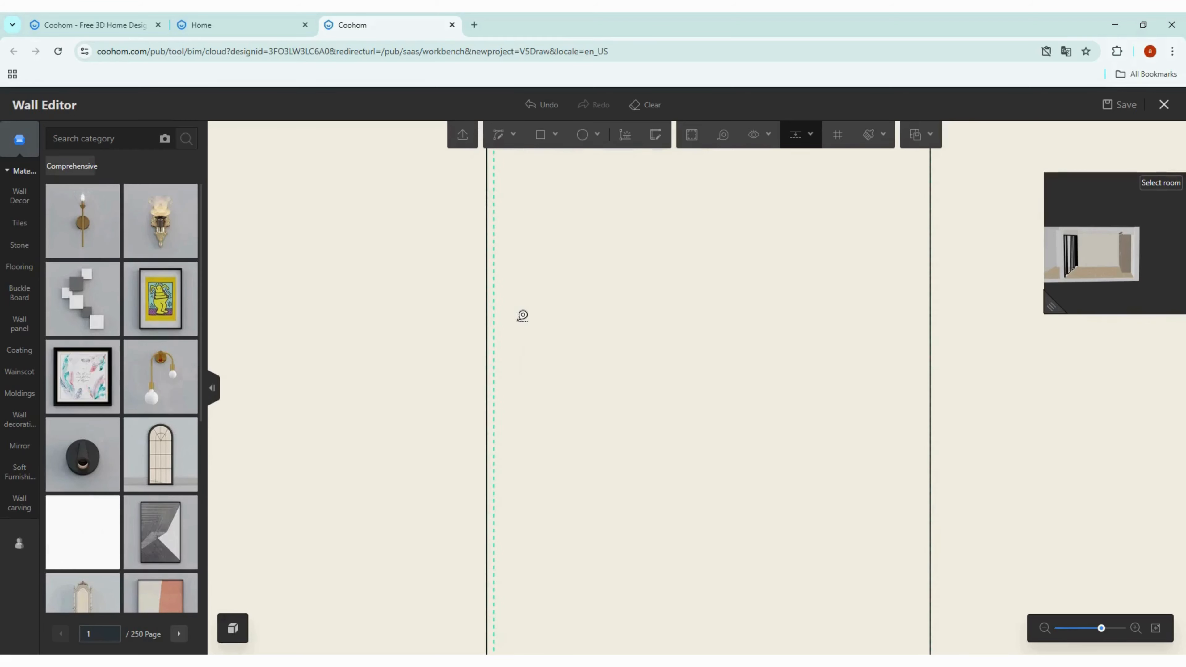
{"action": "left_click", "coordinate": [930, 320]}
{"action": "type", "text": "0.5"}
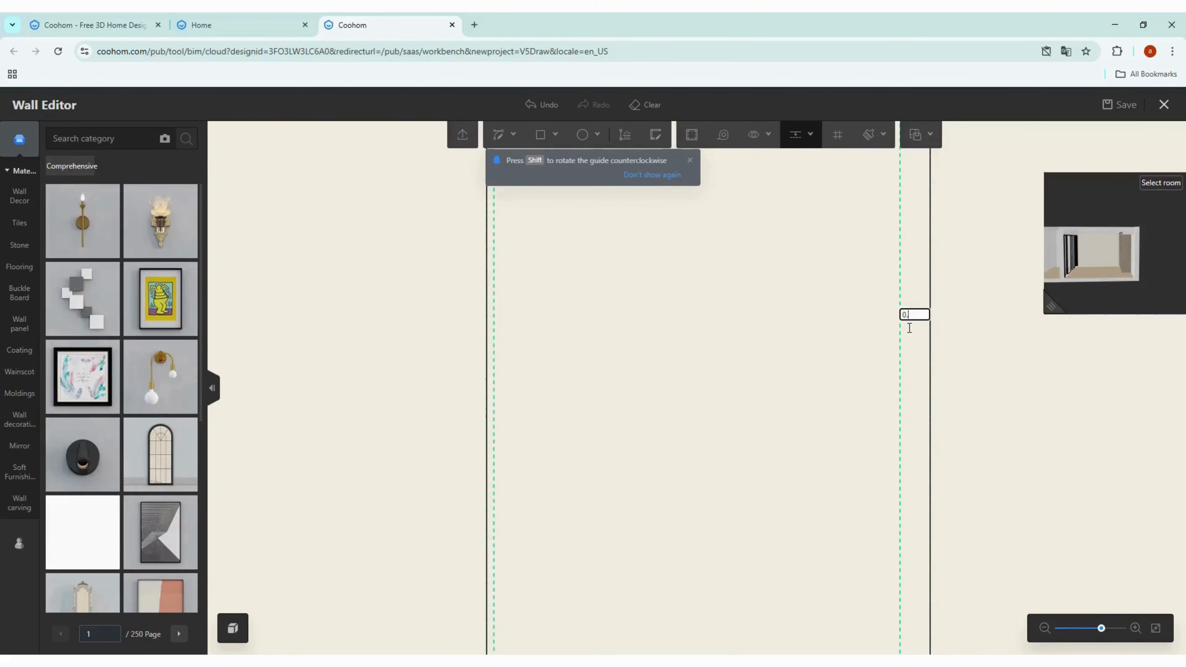
{"action": "key", "text": "Return"}
Step: Draw a vertical line along the left 0.5-inch guide from the soffit down to the horizontal line
{"action": "key", "text": "l"}
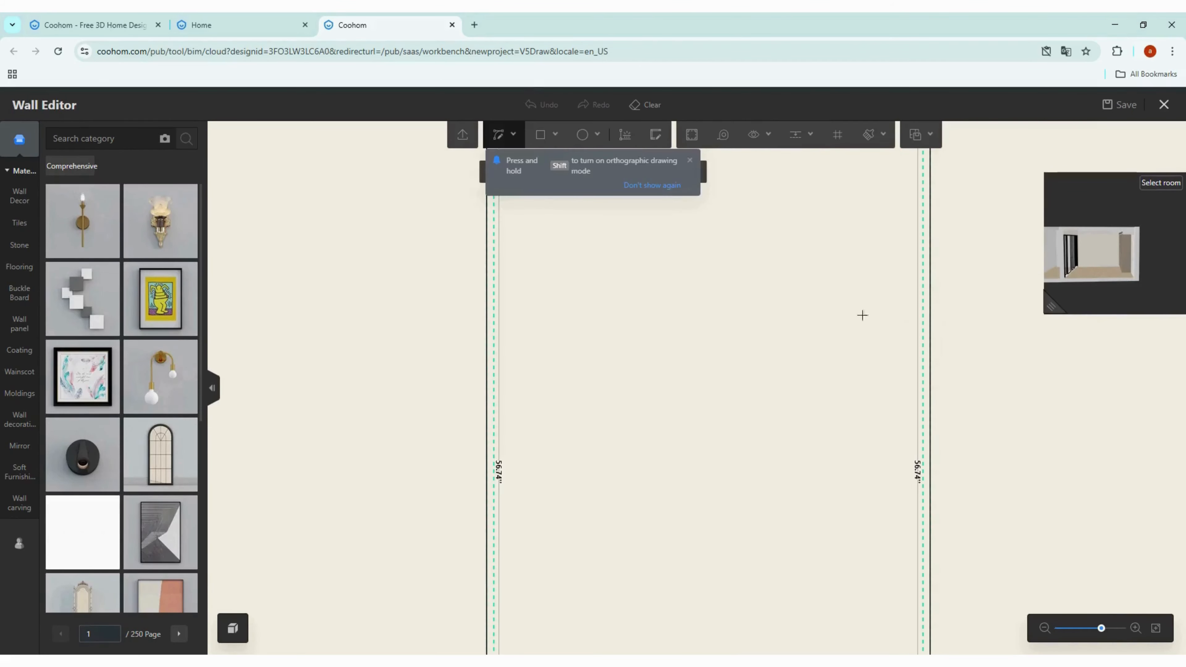
{"action": "scroll", "coordinate": [511, 347], "scroll_direction": "down", "scroll_amount": 3}
{"action": "scroll", "coordinate": [521, 268], "scroll_direction": "up", "scroll_amount": 3}
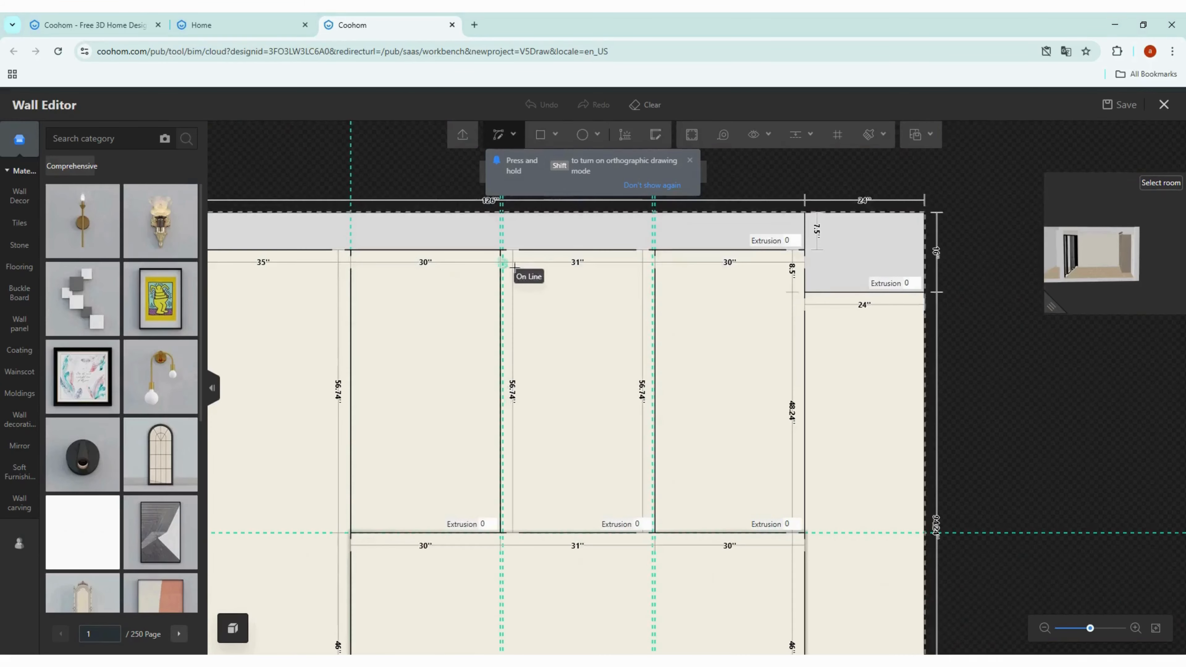
{"action": "left_click", "coordinate": [508, 249]}
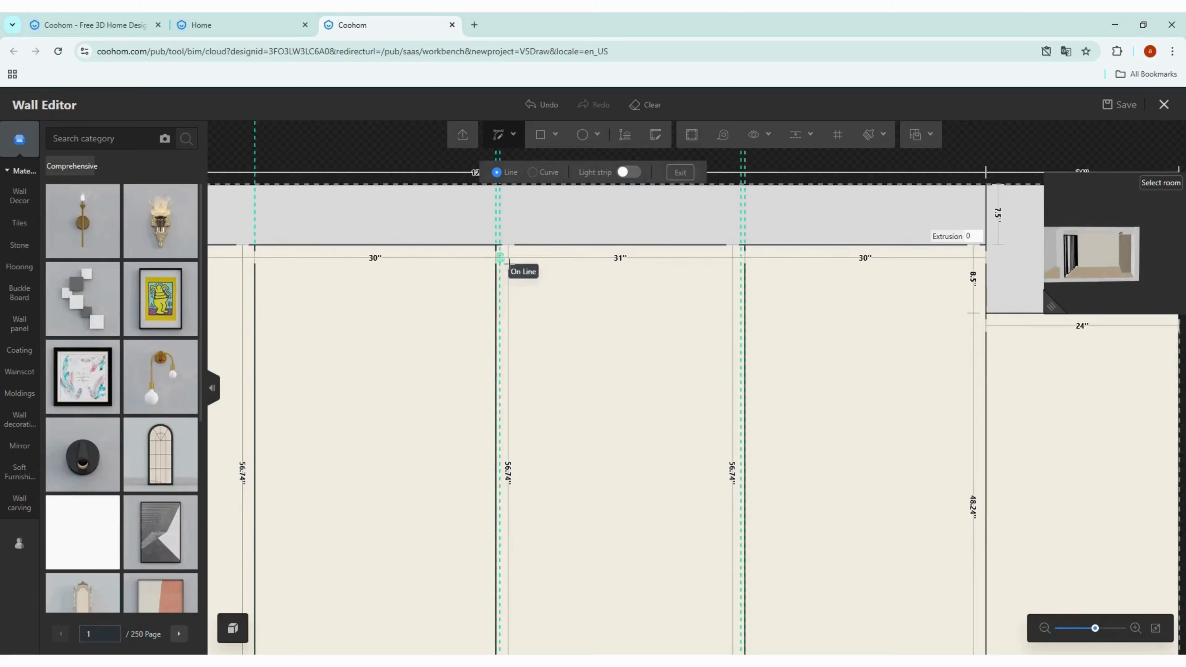
{"action": "scroll", "coordinate": [498, 244], "scroll_direction": "up", "scroll_amount": 2}
{"action": "left_click", "coordinate": [505, 245]}
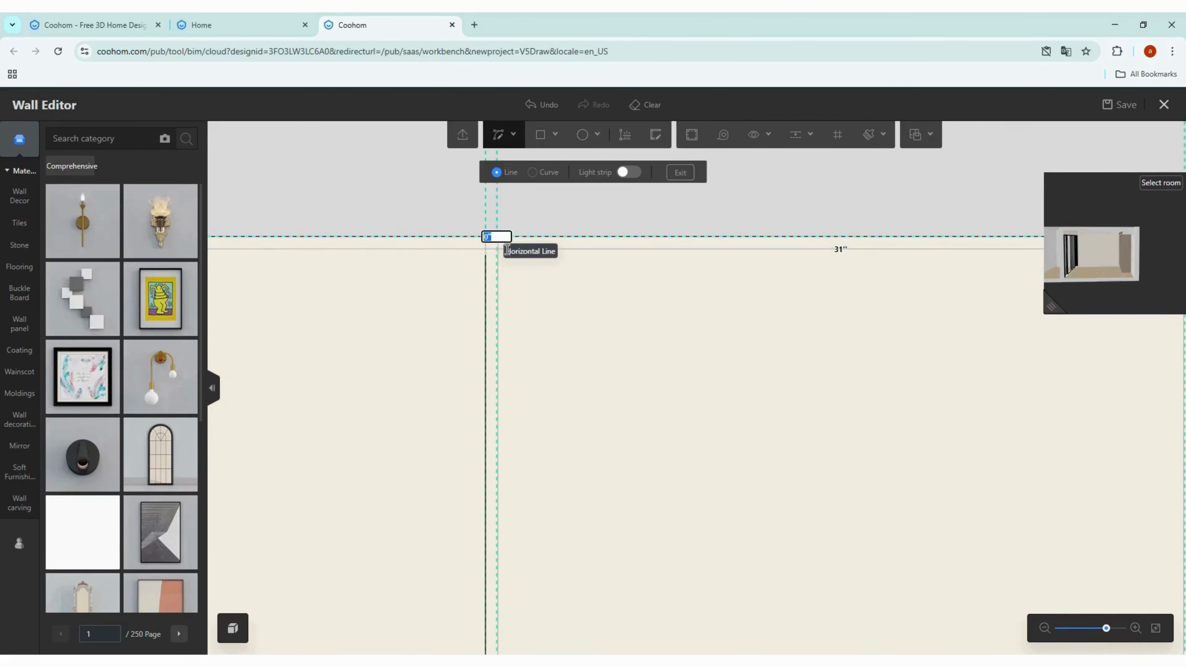
{"action": "scroll", "coordinate": [506, 250], "scroll_direction": "down", "scroll_amount": 4}
{"action": "scroll", "coordinate": [513, 584], "scroll_direction": "up", "scroll_amount": 3}
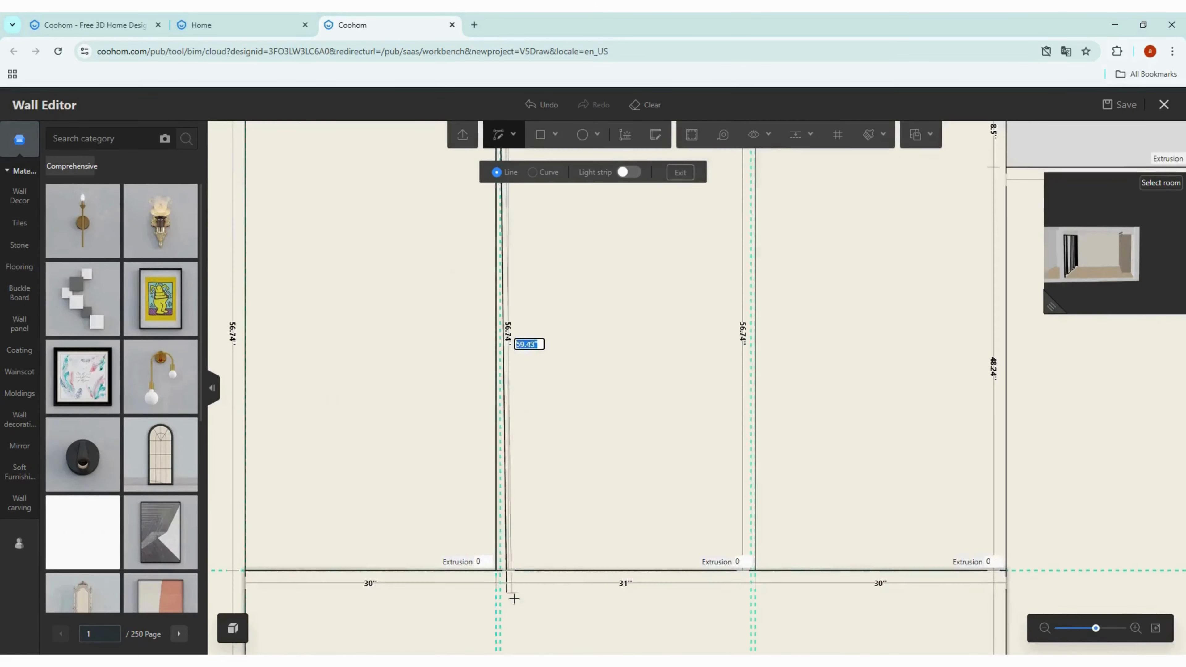
{"action": "scroll", "coordinate": [513, 596], "scroll_direction": "up", "scroll_amount": 2}
{"action": "left_click", "coordinate": [503, 566]}
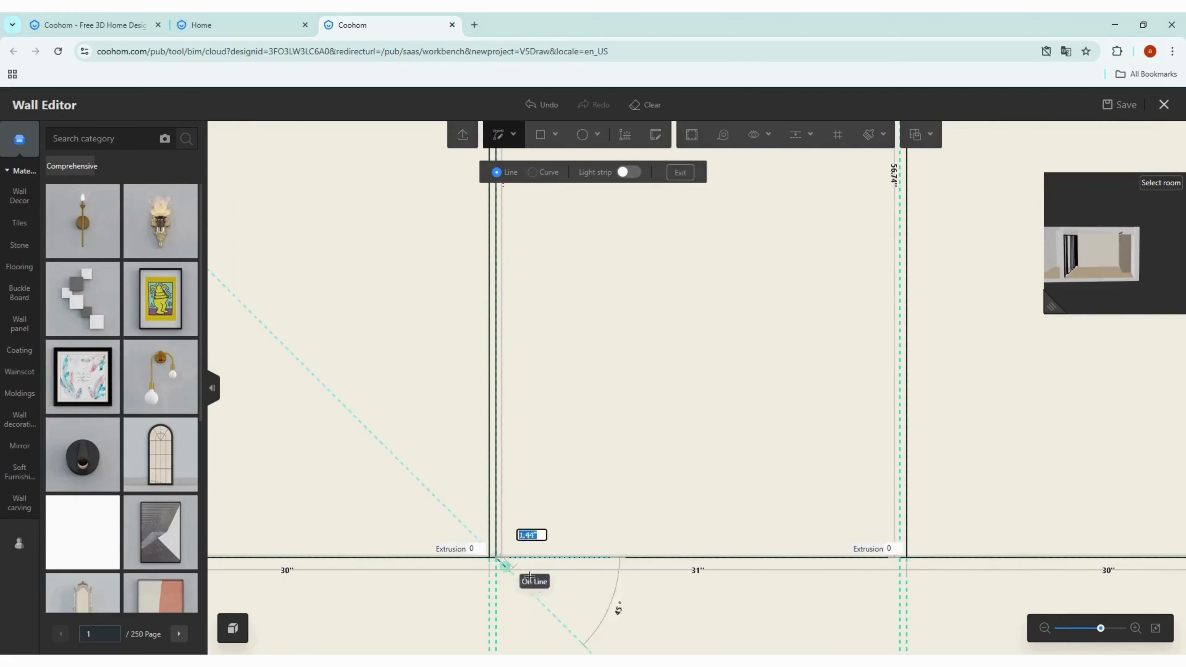
Step: Draw a vertical line along the right 0.5-inch guide from the horizontal line up to the soffit
{"action": "left_click", "coordinate": [908, 571]}
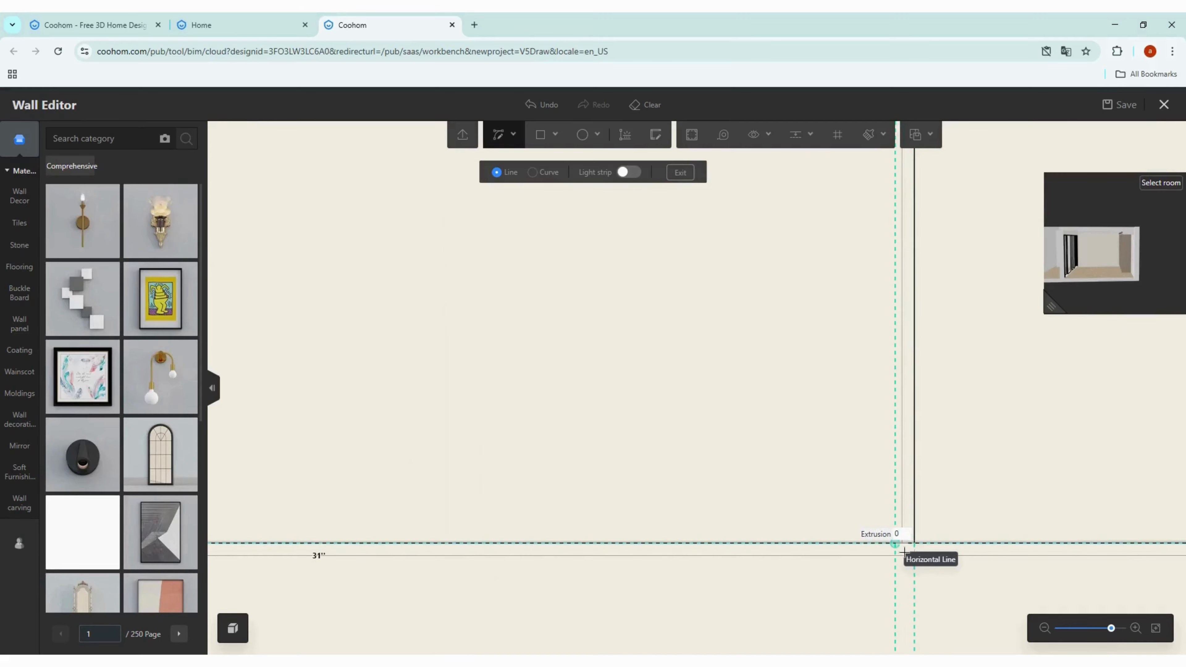
{"action": "scroll", "coordinate": [799, 545], "scroll_direction": "down", "scroll_amount": 3}
{"action": "scroll", "coordinate": [793, 547], "scroll_direction": "down", "scroll_amount": 3}
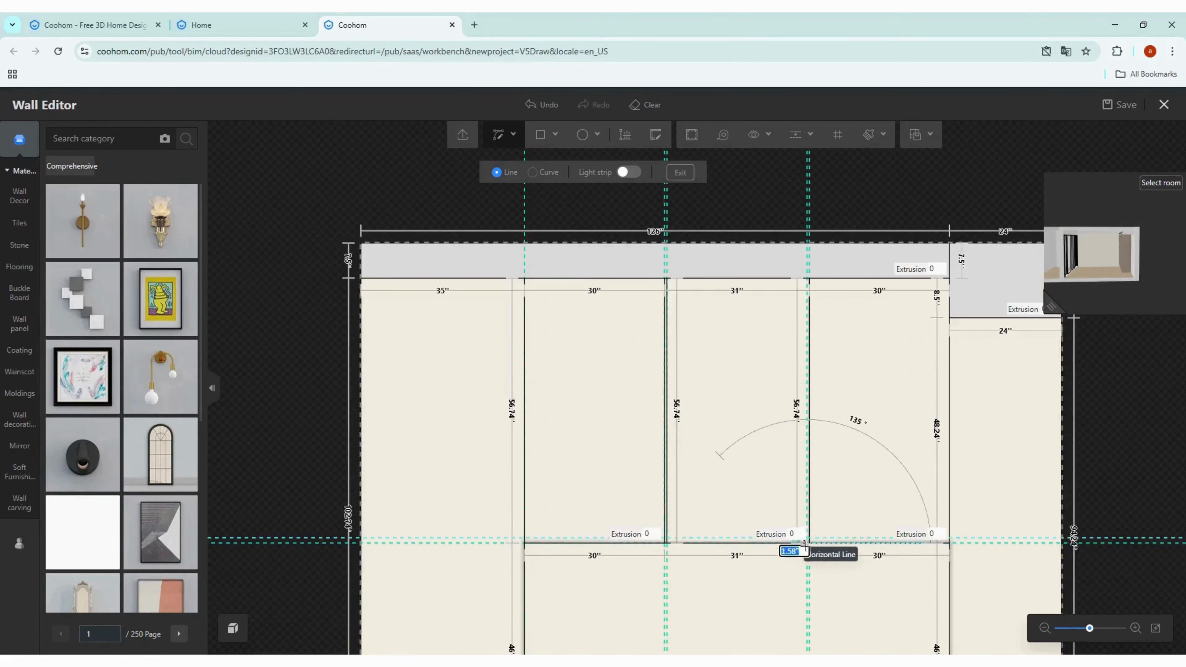
{"action": "scroll", "coordinate": [794, 492], "scroll_direction": "up", "scroll_amount": 5}
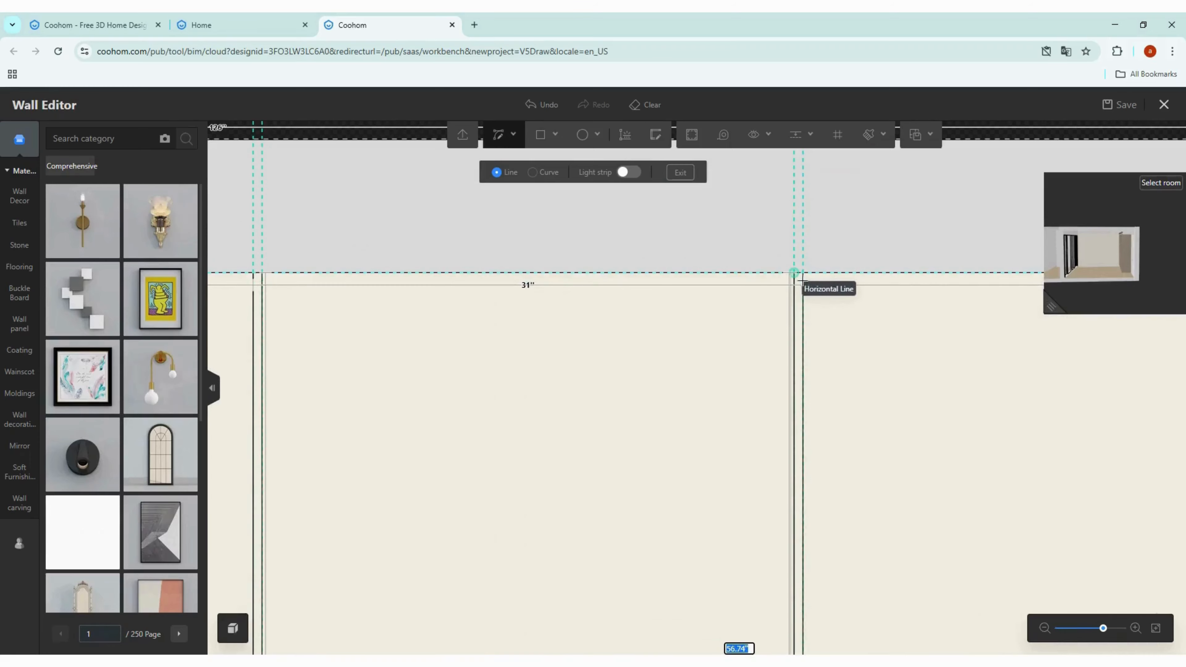
{"action": "left_click", "coordinate": [803, 279]}
{"action": "scroll", "coordinate": [712, 290], "scroll_direction": "down", "scroll_amount": 2}
{"action": "scroll", "coordinate": [712, 290], "scroll_direction": "down", "scroll_amount": 5}
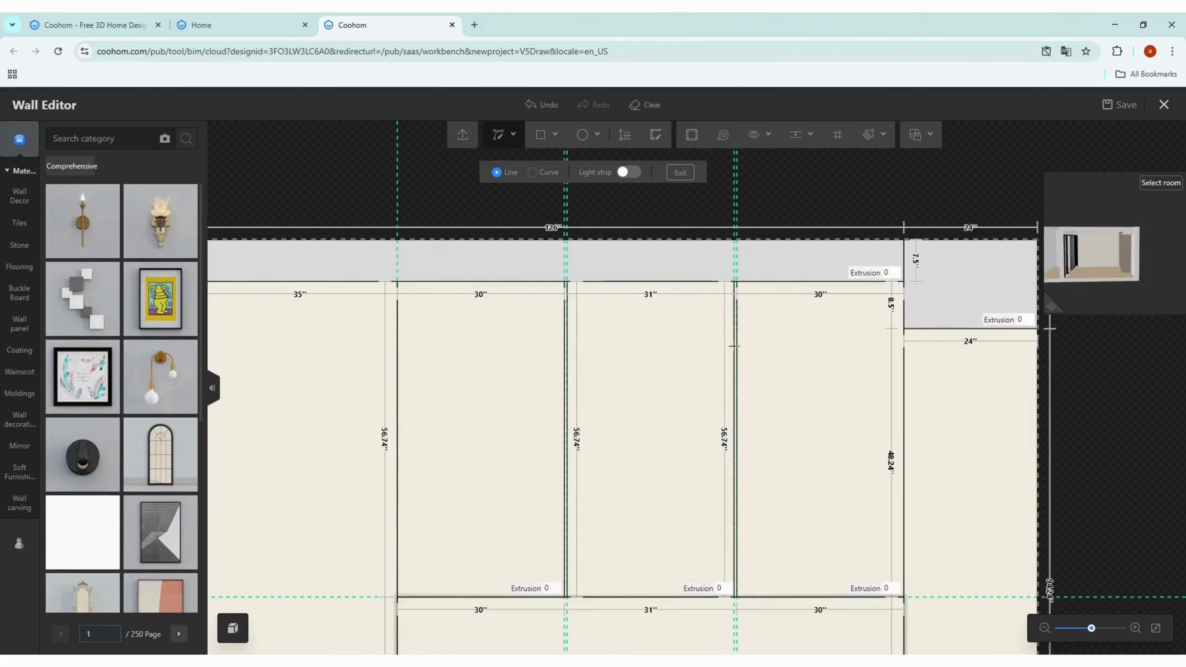
{"action": "key", "text": "Escape"}
Step: Set the extrusion of the upper right panel in the middle section to 1 inch
{"action": "scroll", "coordinate": [738, 600], "scroll_direction": "up", "scroll_amount": 5}
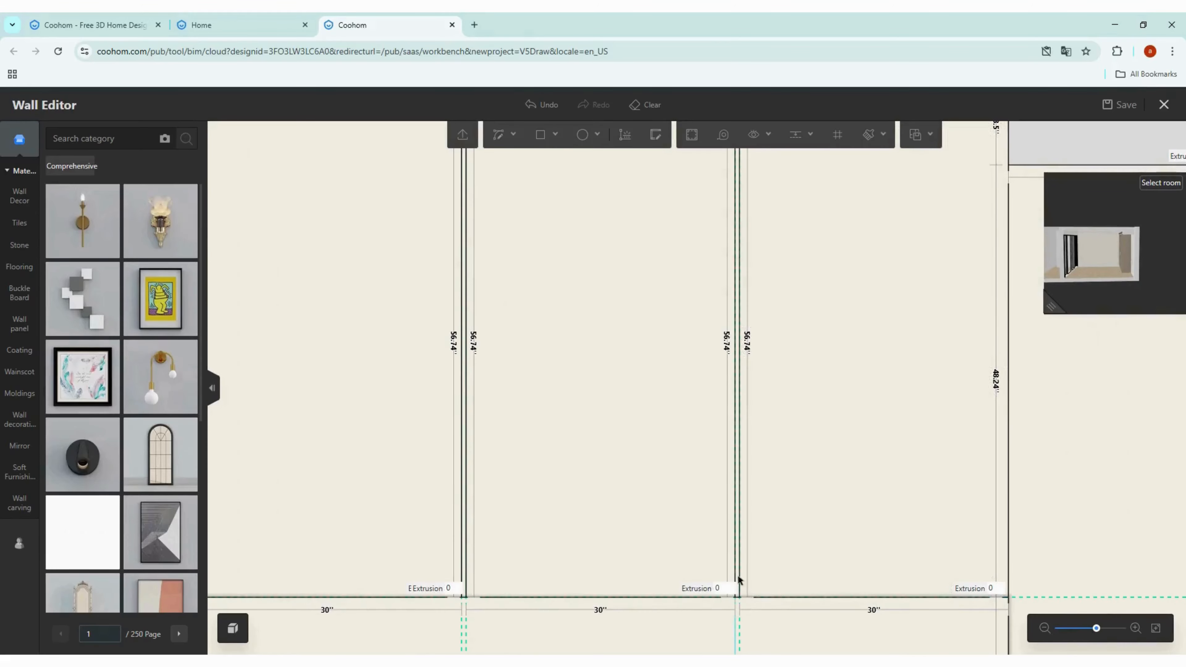
{"action": "scroll", "coordinate": [742, 577], "scroll_direction": "up", "scroll_amount": 3}
{"action": "scroll", "coordinate": [862, 471], "scroll_direction": "down", "scroll_amount": 4}
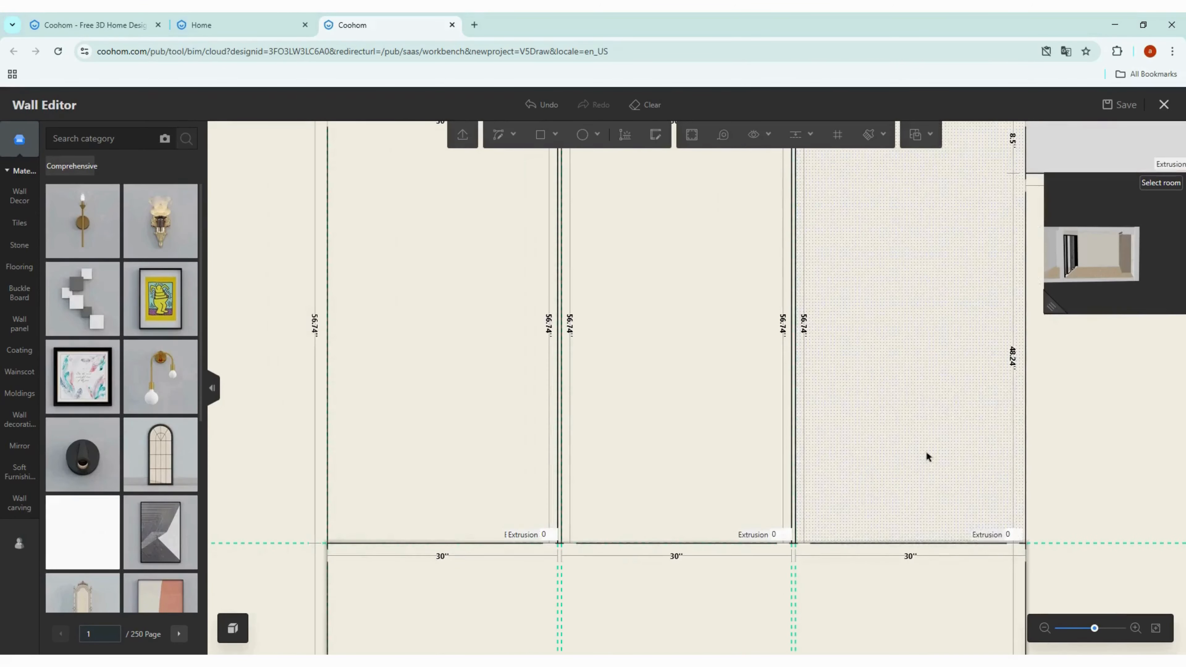
{"action": "left_click", "coordinate": [927, 456]}
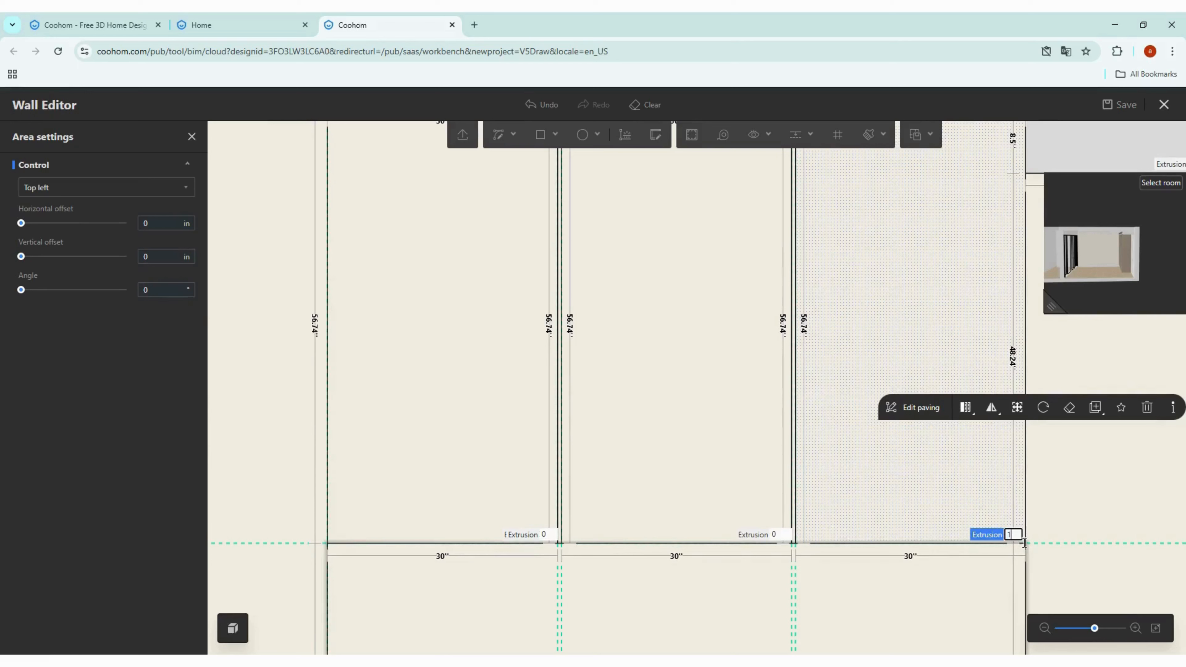
{"action": "type", "text": "1"}
{"action": "key", "text": "Return"}
Step: Set the extrusion of the upper middle and upper left panels in the middle section to 1 inch
{"action": "left_click", "coordinate": [719, 478]}
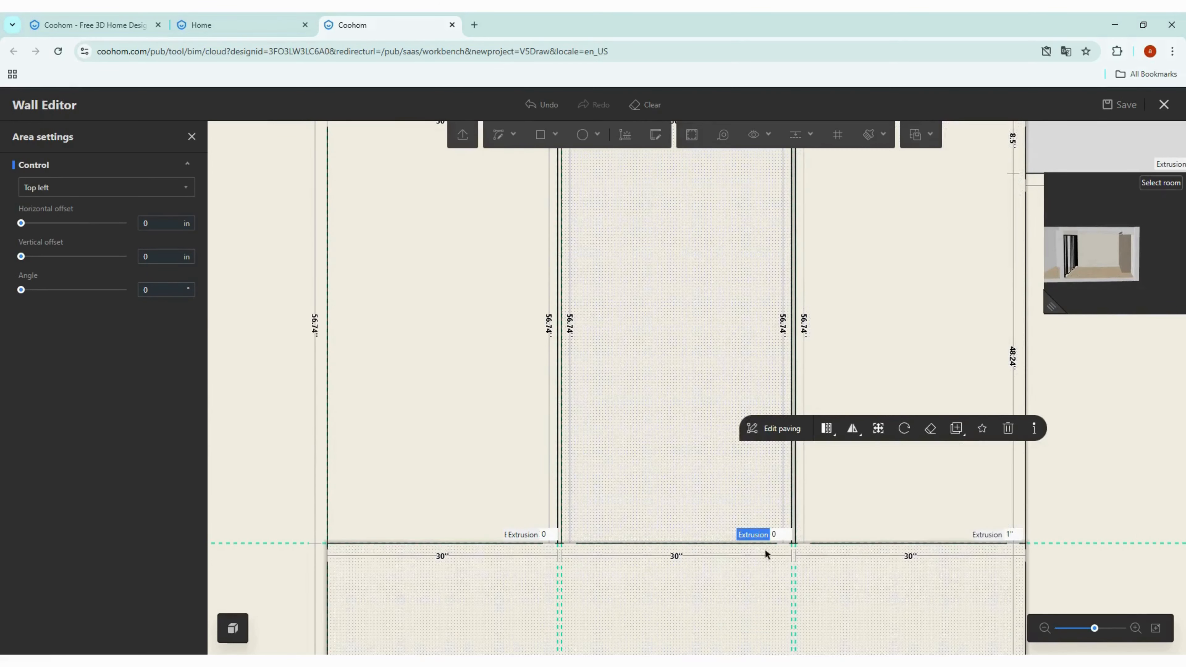
{"action": "key", "text": "Return"}
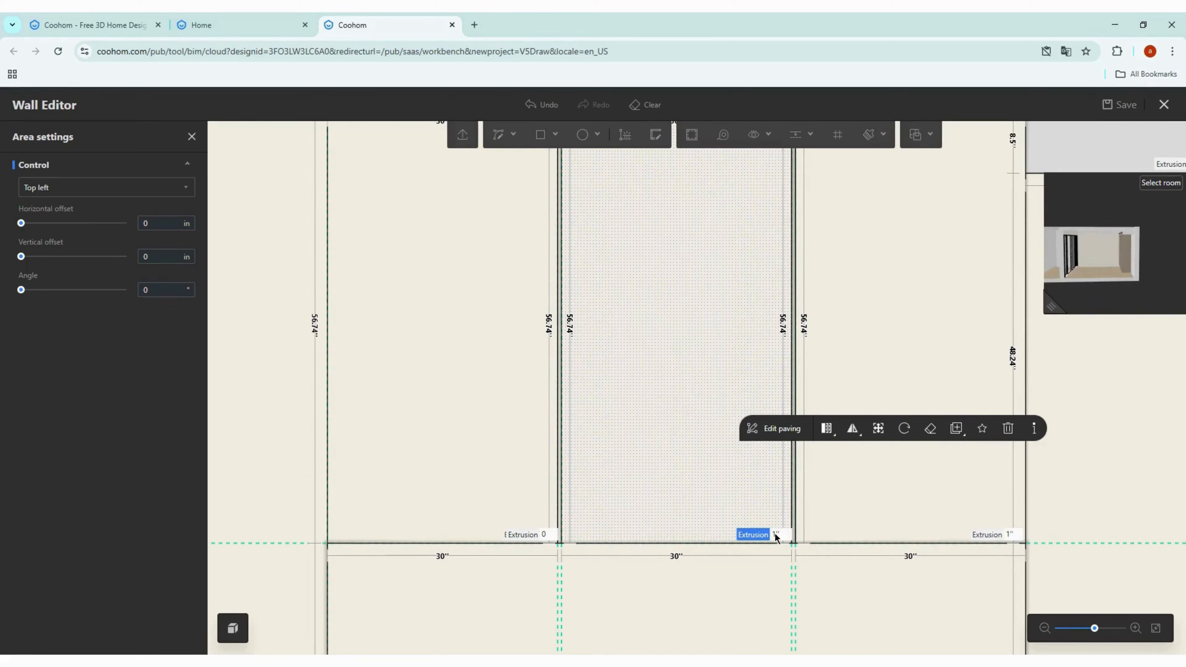
{"action": "left_click", "coordinate": [456, 442]}
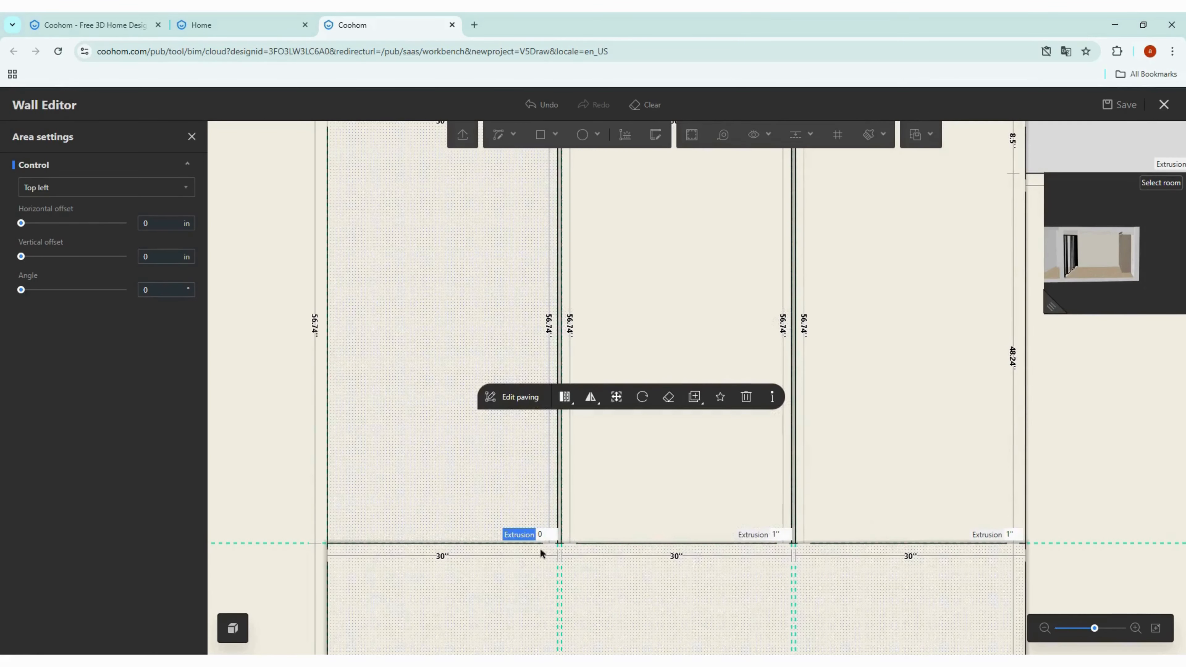
{"action": "left_click", "coordinate": [545, 533]}
{"action": "type", "text": "1"}
{"action": "key", "text": "Return"}
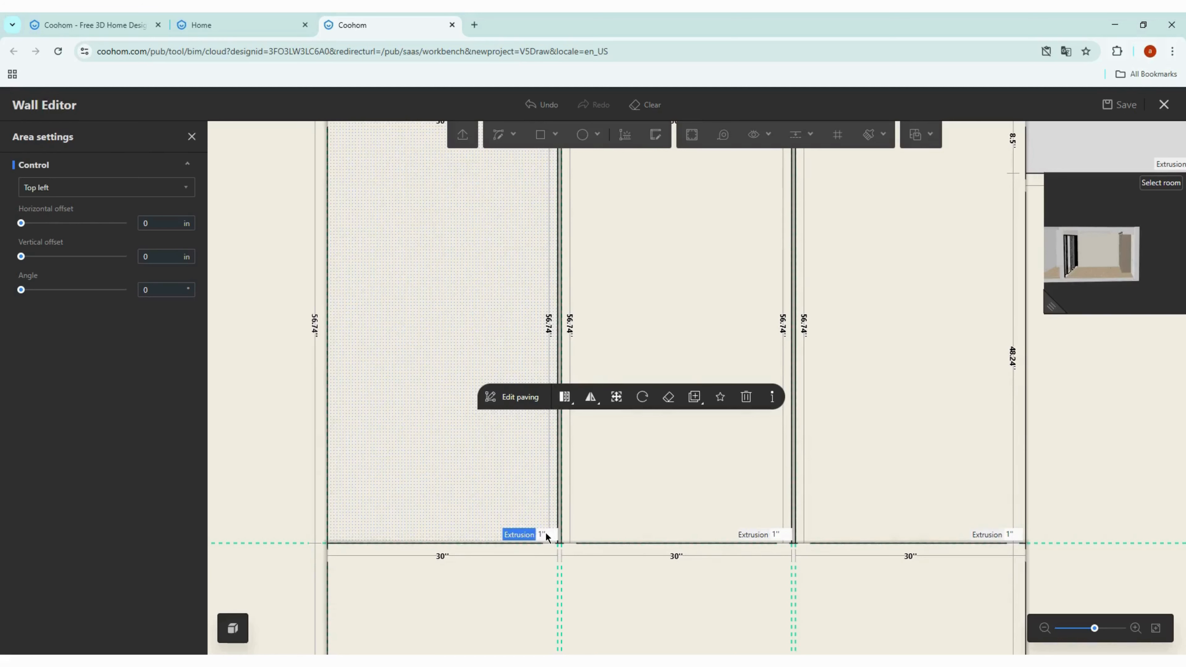
Step: Search the materials for "wood" and apply a herringbone wood material to the lower middle panel
{"action": "scroll", "coordinate": [539, 448], "scroll_direction": "down", "scroll_amount": 5}
{"action": "left_click", "coordinate": [967, 467]}
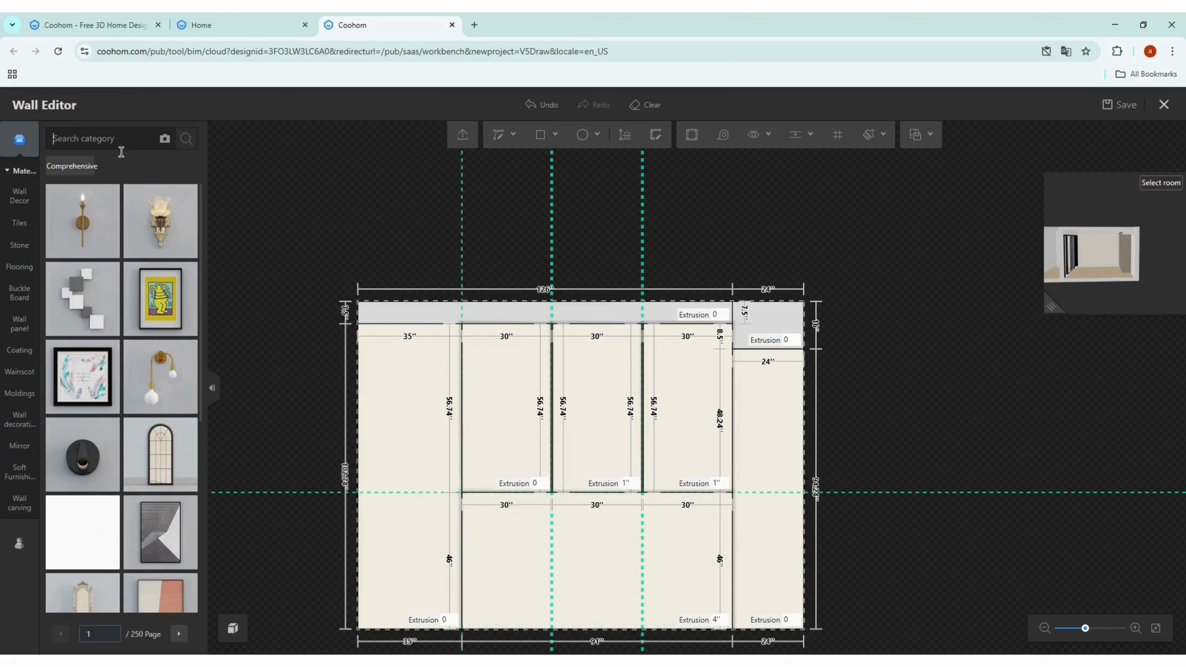
{"action": "type", "text": "wood"}
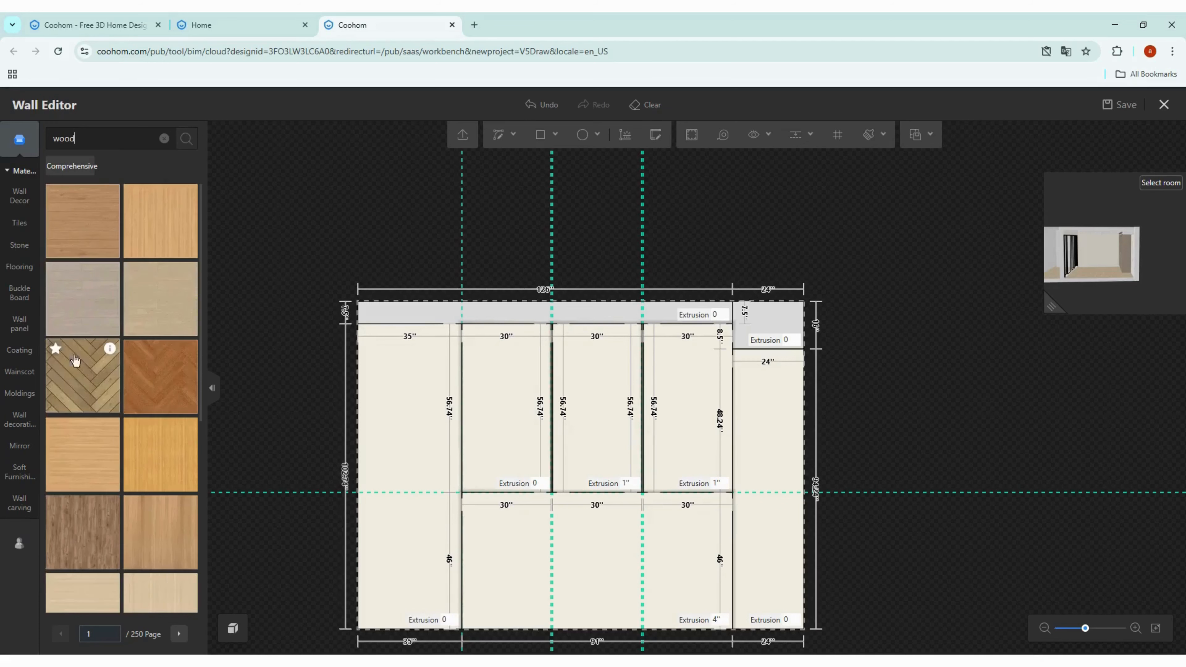
{"action": "left_click_drag", "start_coordinate": [91, 381], "coordinate": [510, 578]}
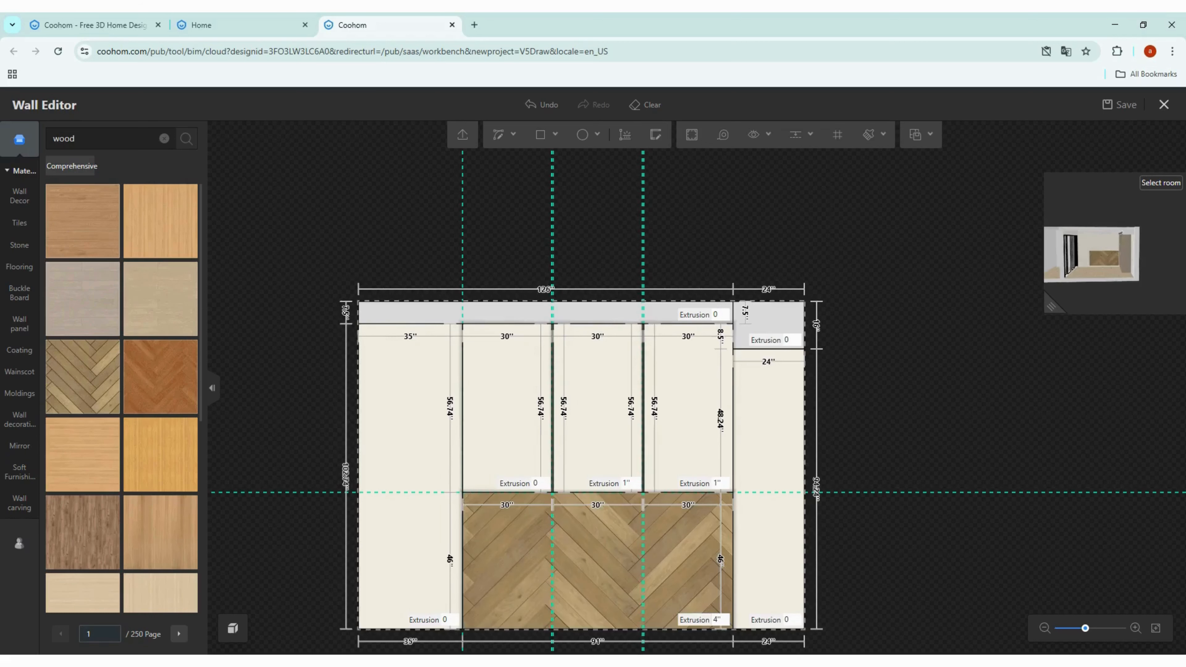
Step: Set the herringbone plank size of the lower middle panel to 15 by 2.95 inches and close the Wall Editor
{"action": "left_click", "coordinate": [540, 563]}
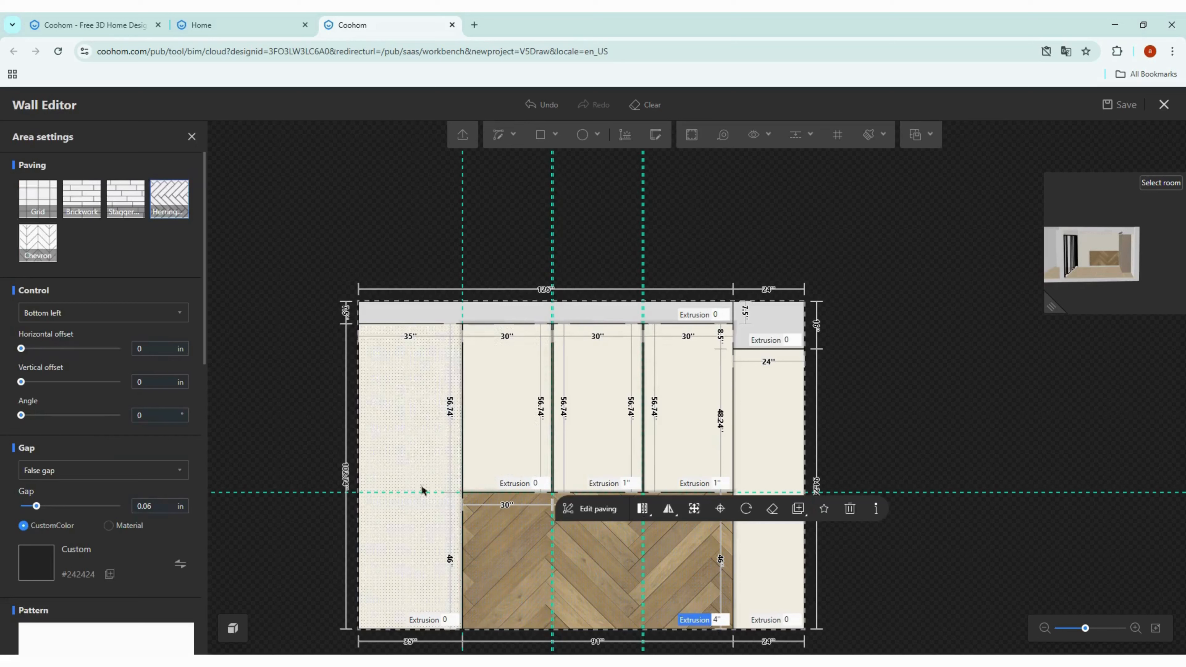
{"action": "scroll", "coordinate": [131, 543], "scroll_direction": "down", "scroll_amount": 6}
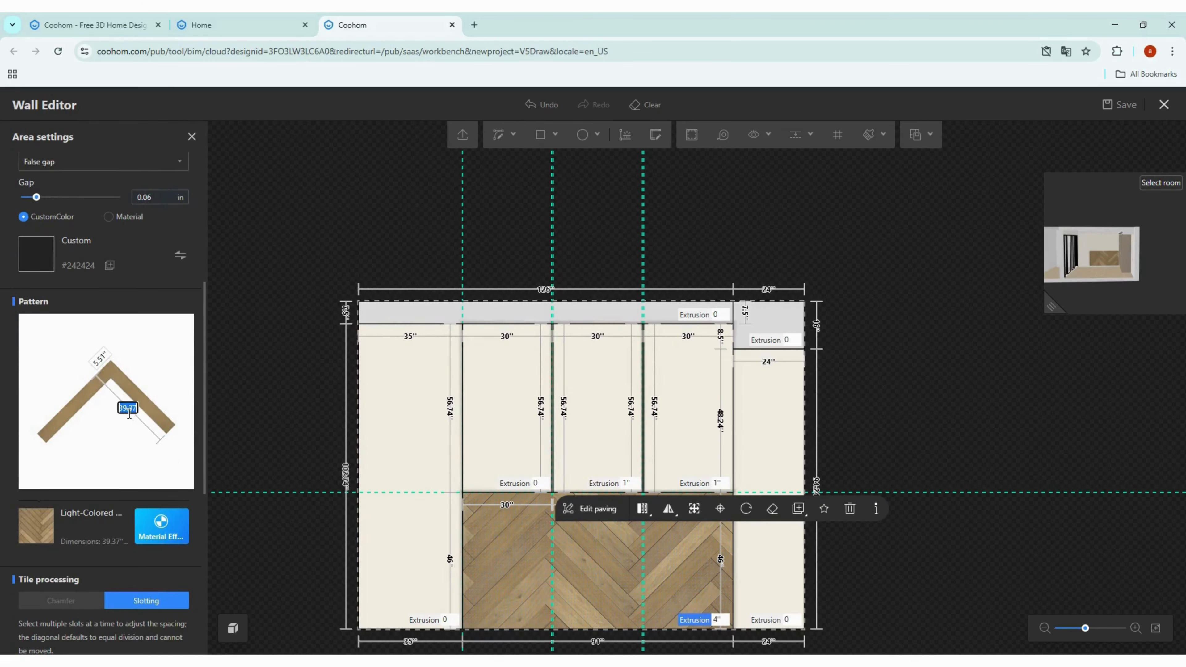
{"action": "key", "text": "Return"}
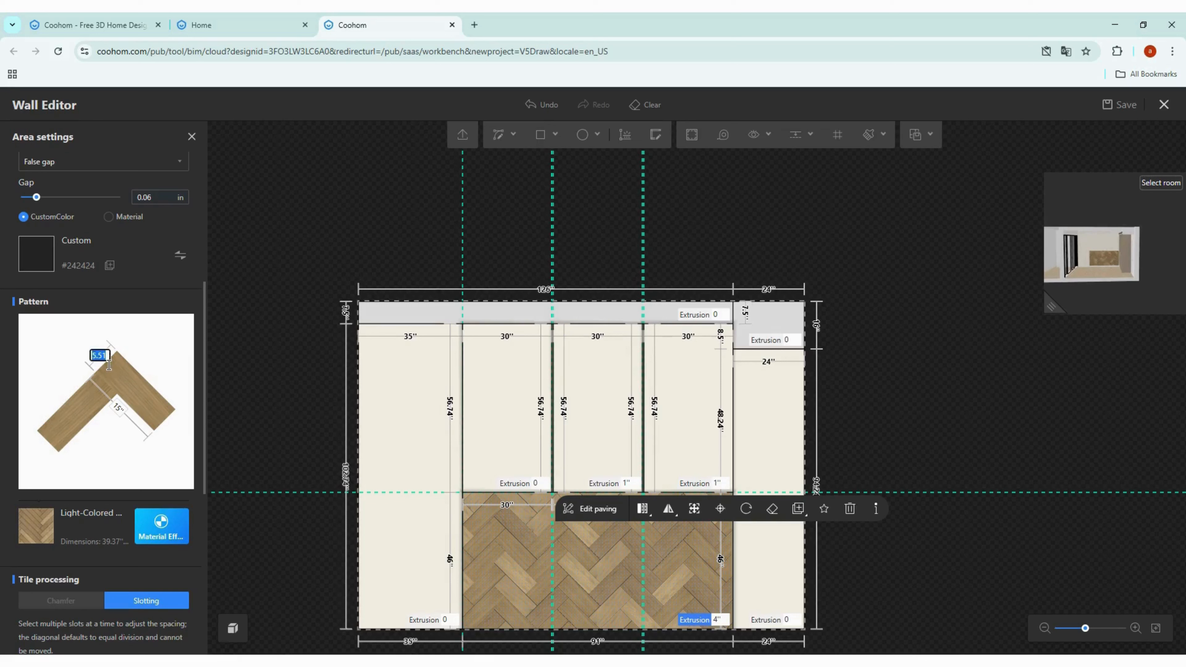
{"action": "key", "text": "Return"}
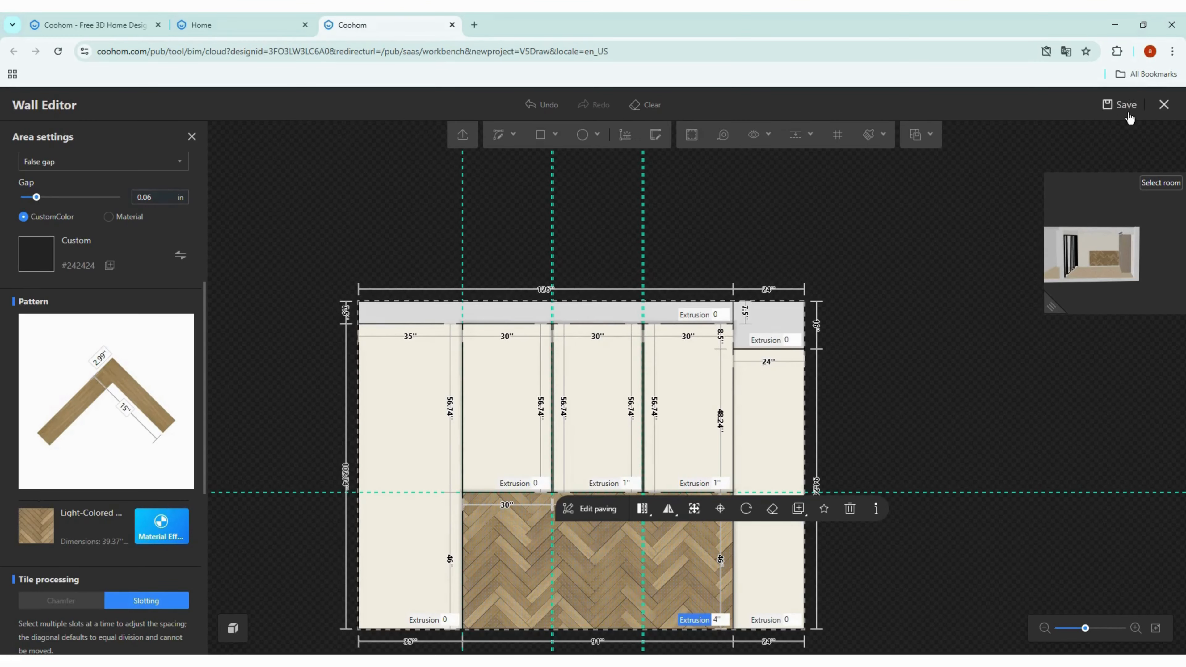
{"action": "left_click", "coordinate": [1174, 116]}
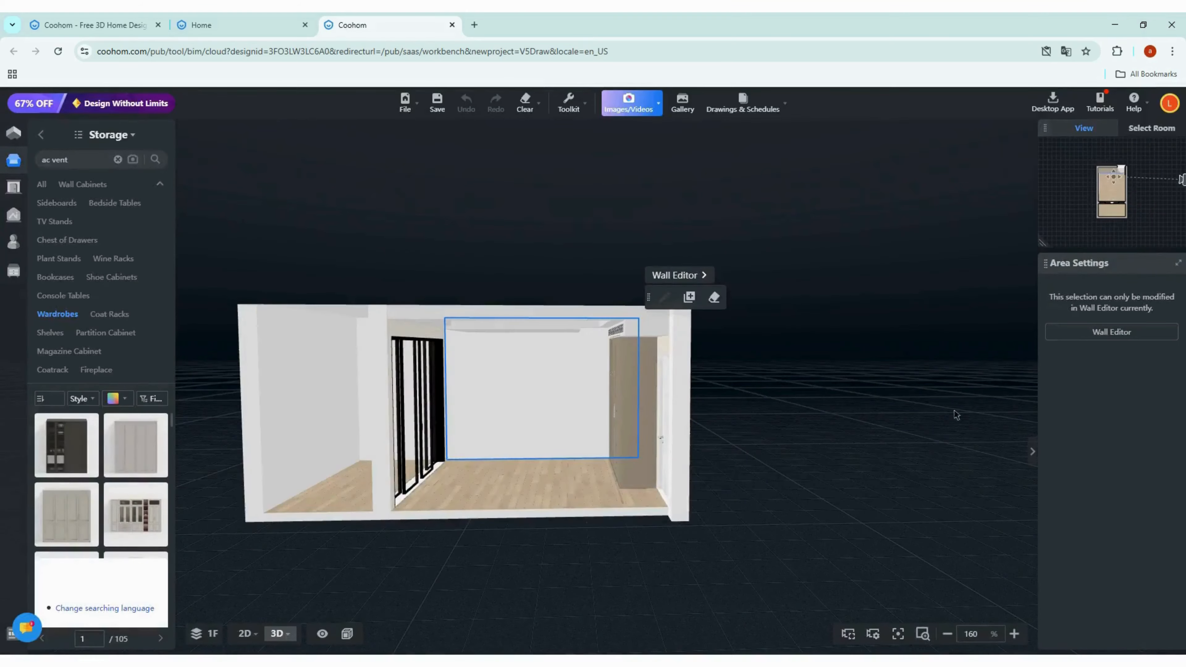
Step: Start the Material brush and sample the herringbone wood from the paneled back wall
{"action": "scroll", "coordinate": [503, 445], "scroll_direction": "up", "scroll_amount": 8}
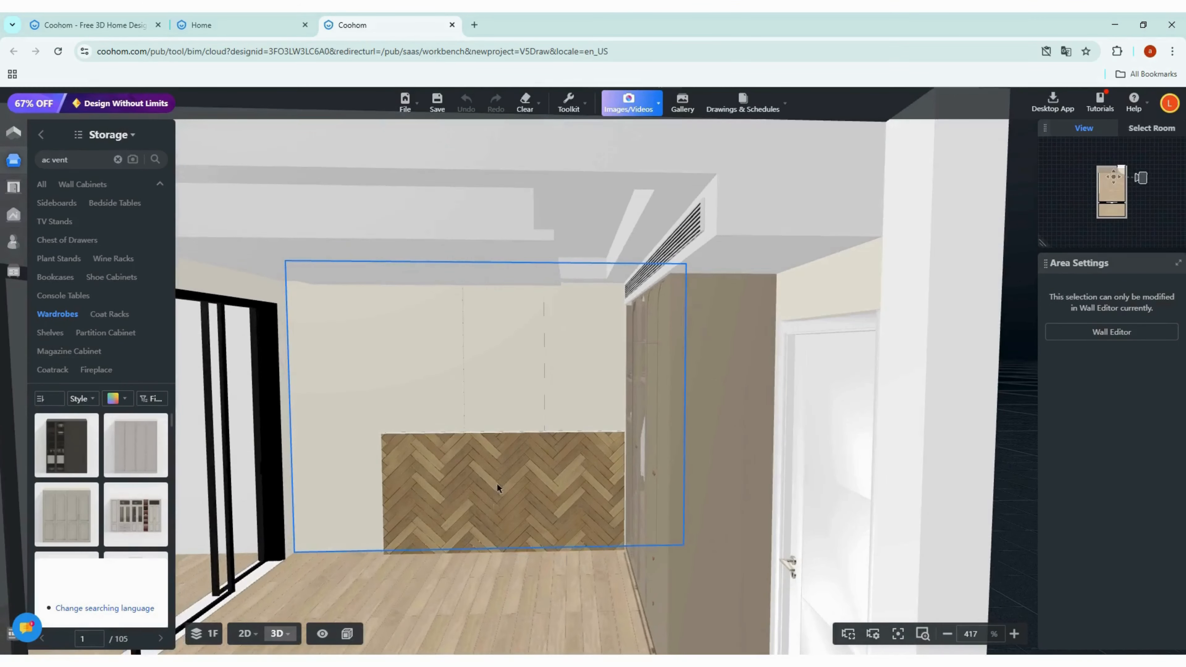
{"action": "left_click_drag", "start_coordinate": [486, 582], "coordinate": [643, 488]}
{"action": "scroll", "coordinate": [639, 481], "scroll_direction": "up", "scroll_amount": 8}
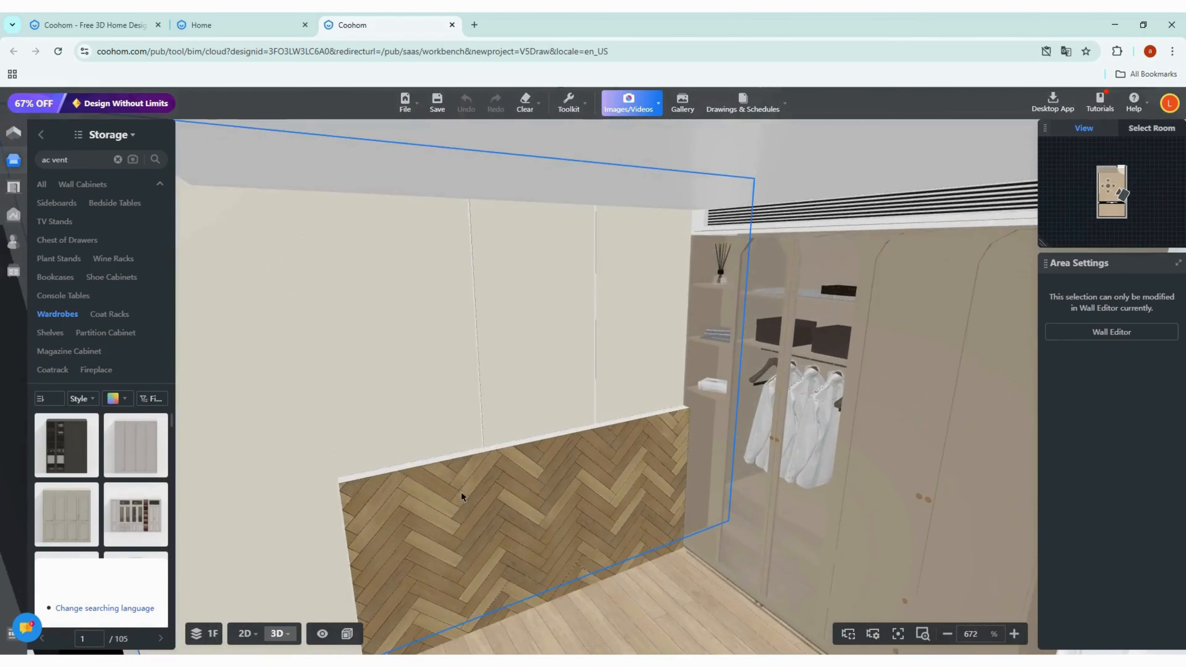
{"action": "scroll", "coordinate": [559, 494], "scroll_direction": "up", "scroll_amount": 2}
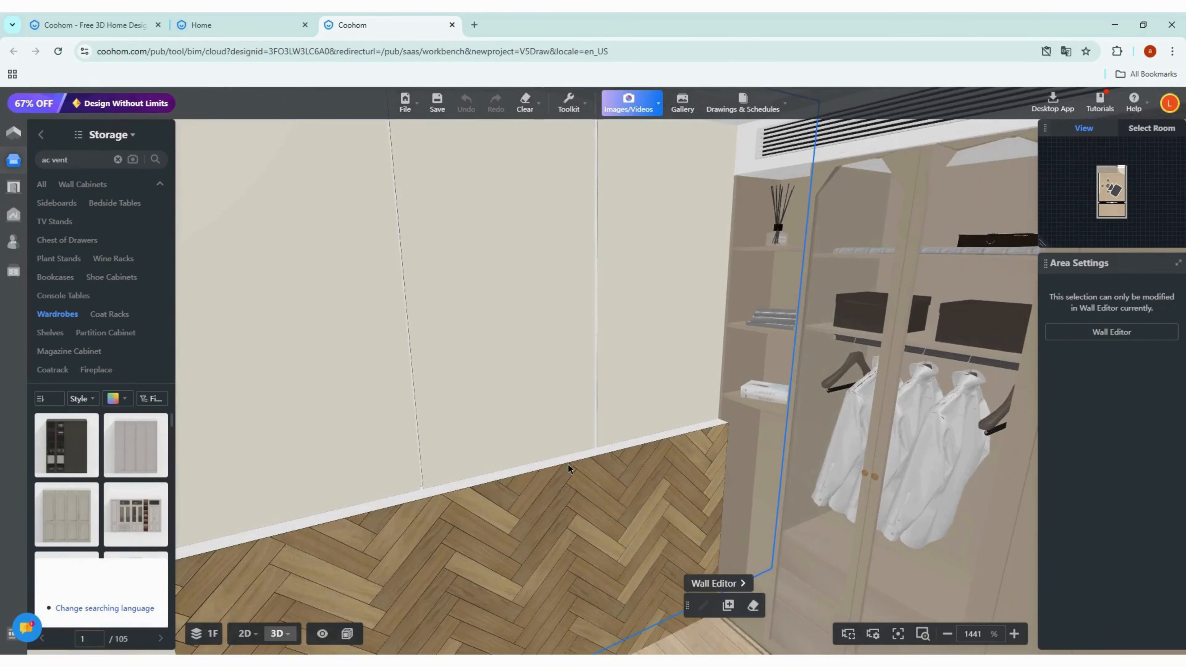
{"action": "scroll", "coordinate": [323, 515], "scroll_direction": "down", "scroll_amount": 4}
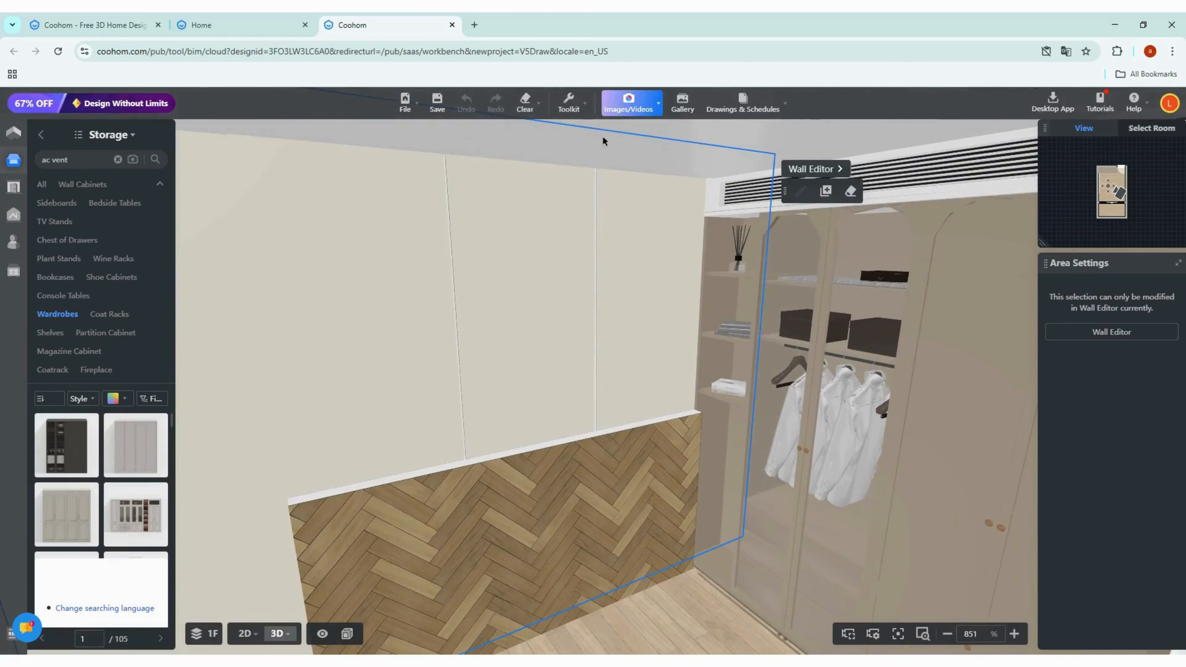
{"action": "left_click", "coordinate": [583, 114]}
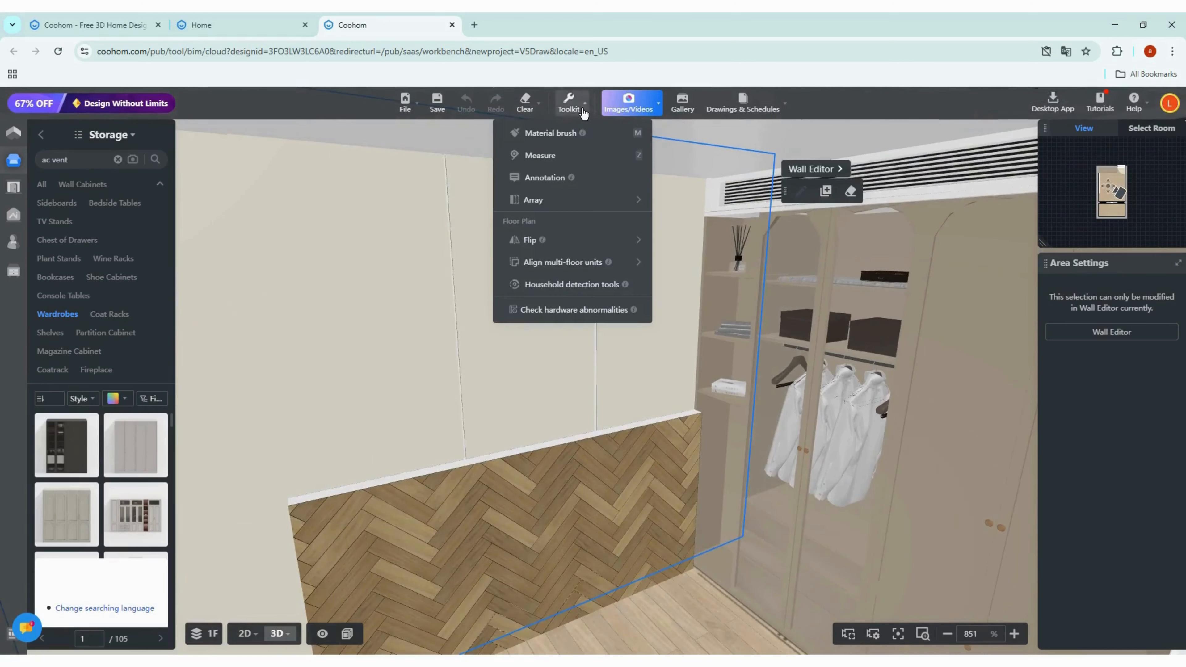
{"action": "left_click", "coordinate": [552, 139]}
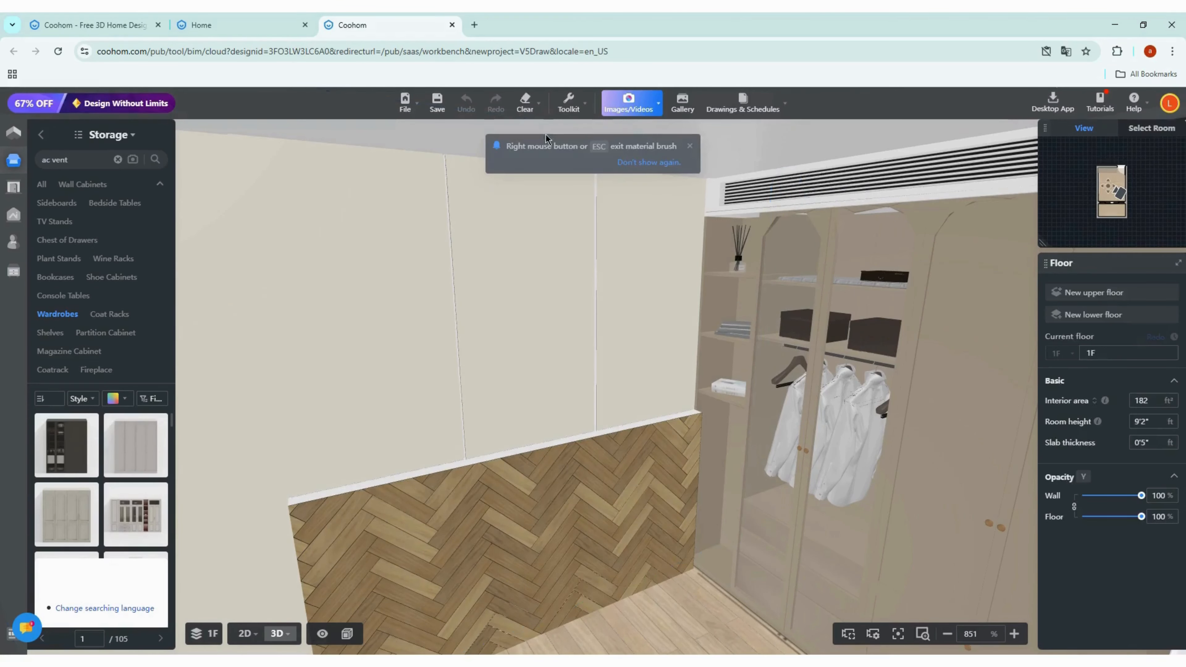
{"action": "left_click", "coordinate": [650, 482]}
Step: Paint the baseboard segments along the back wall with the sampled herringbone wood
{"action": "scroll", "coordinate": [649, 467], "scroll_direction": "up", "scroll_amount": 5}
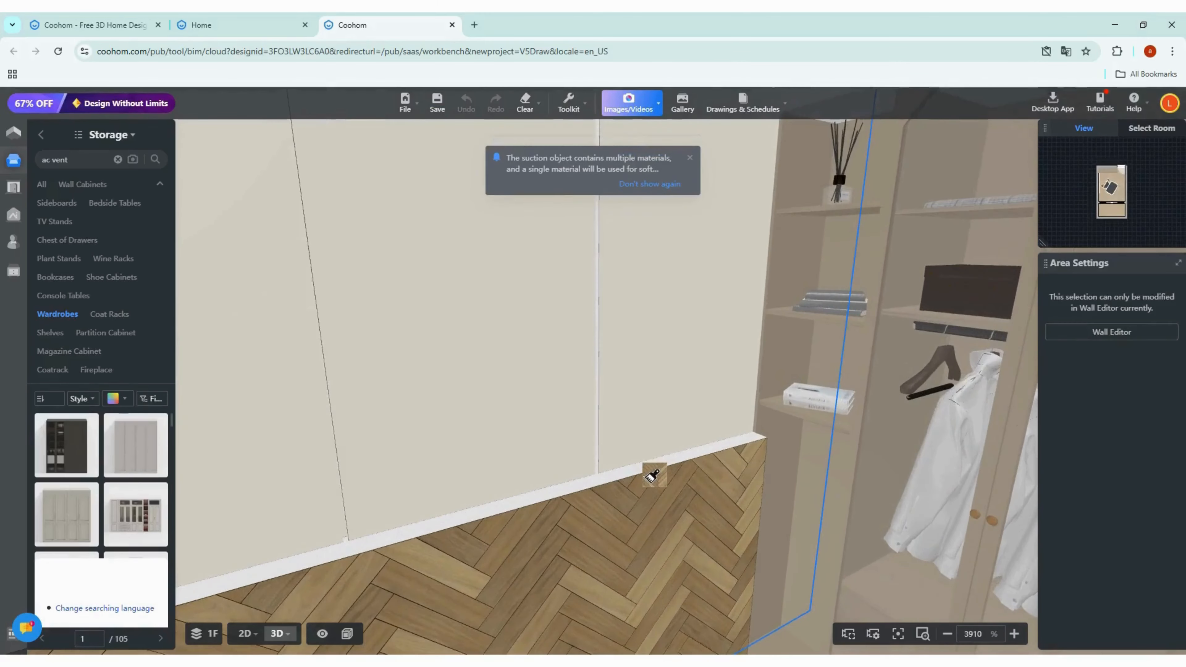
{"action": "scroll", "coordinate": [653, 477], "scroll_direction": "up", "scroll_amount": 3}
{"action": "left_click", "coordinate": [654, 491]}
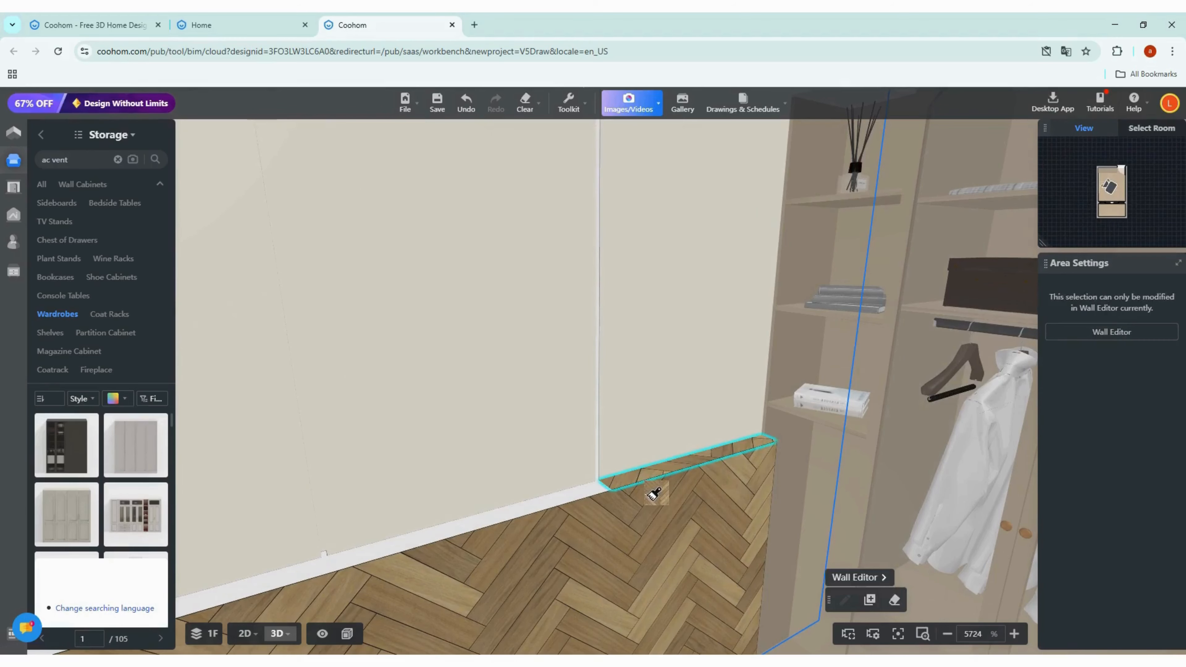
{"action": "left_click", "coordinate": [609, 506]}
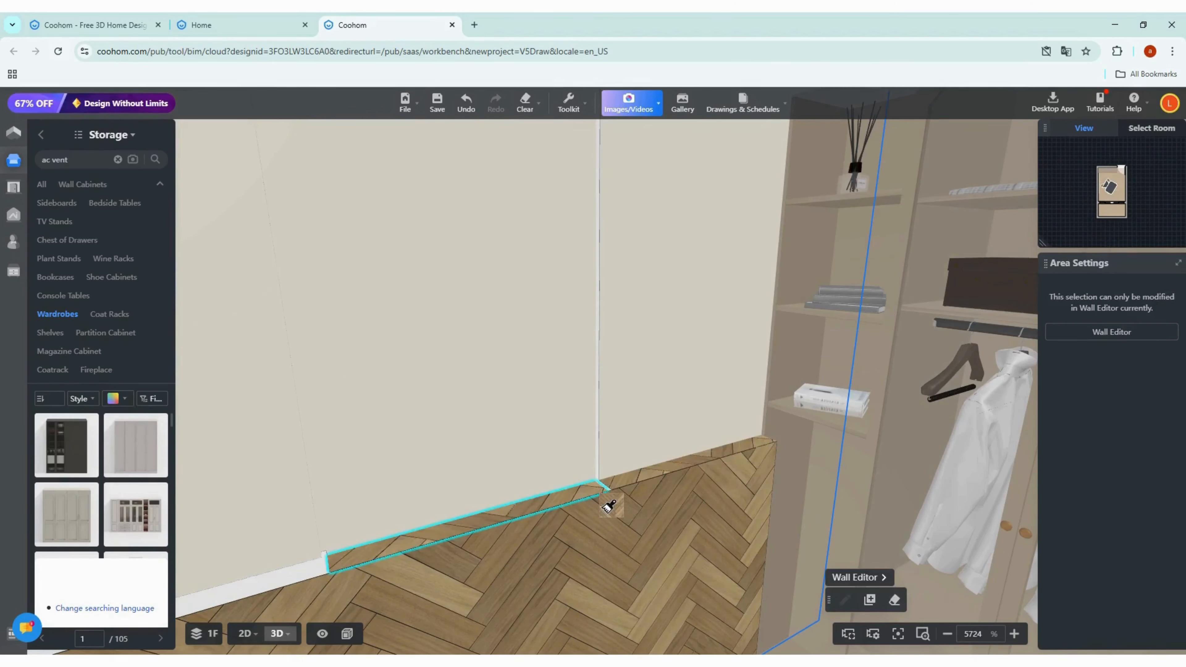
{"action": "left_click", "coordinate": [706, 485]}
{"action": "scroll", "coordinate": [747, 482], "scroll_direction": "down", "scroll_amount": 5}
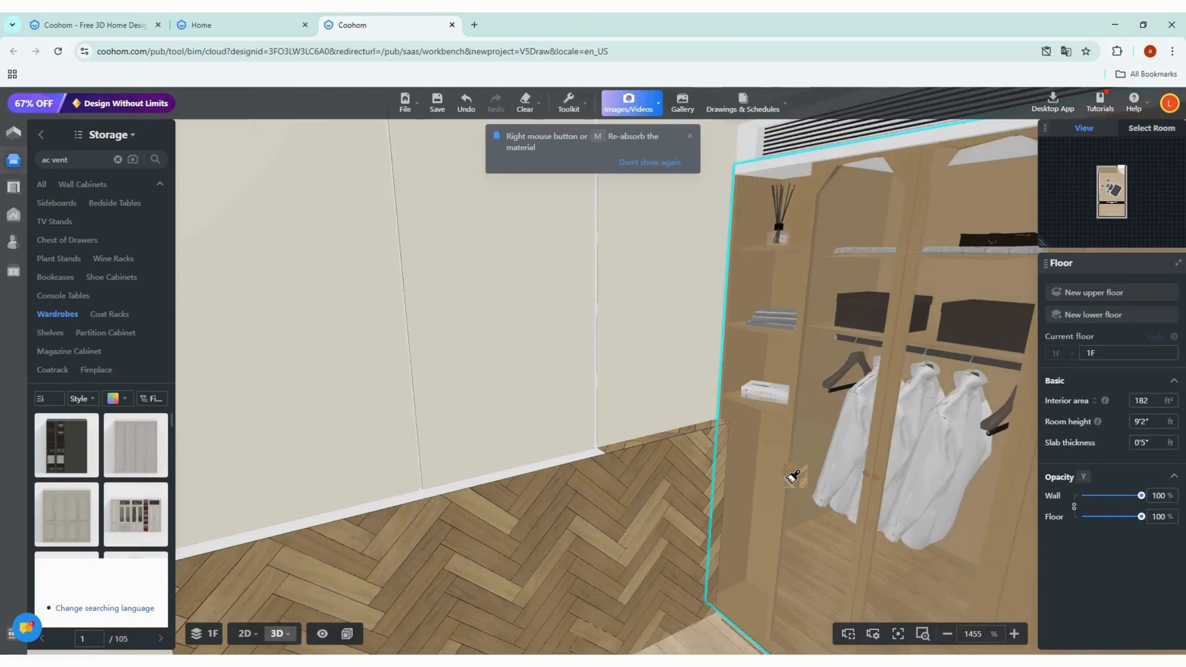
{"action": "scroll", "coordinate": [789, 479], "scroll_direction": "down", "scroll_amount": 3}
{"action": "left_click", "coordinate": [495, 458]}
{"action": "scroll", "coordinate": [423, 496], "scroll_direction": "up", "scroll_amount": 5}
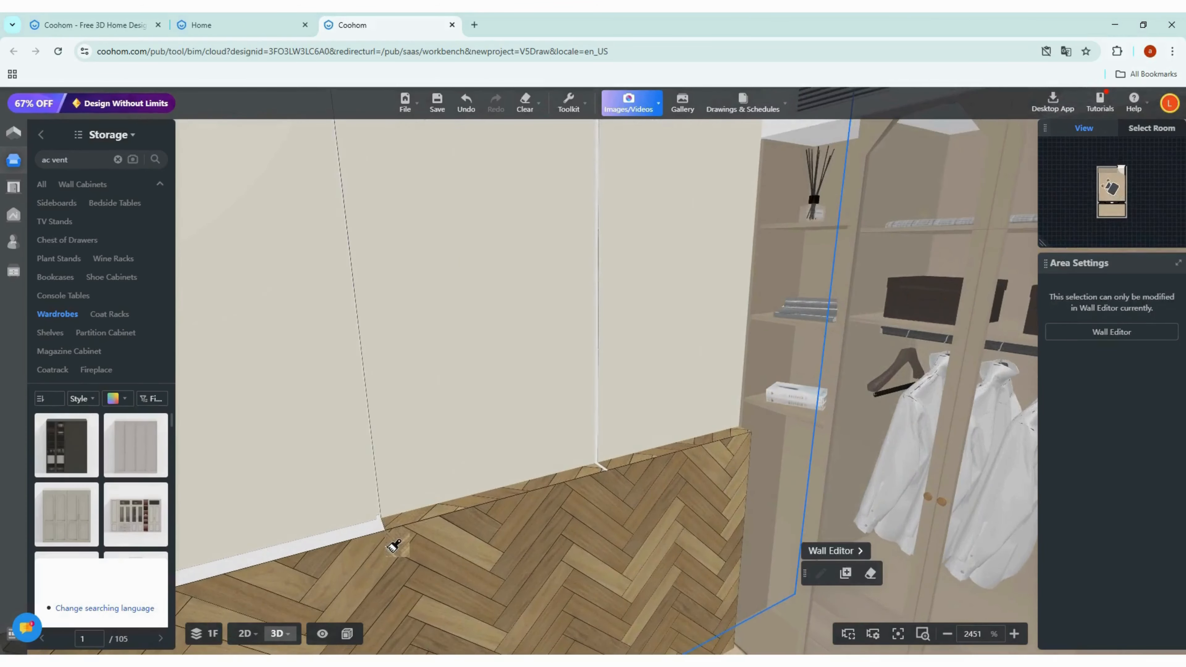
{"action": "left_click", "coordinate": [386, 550]}
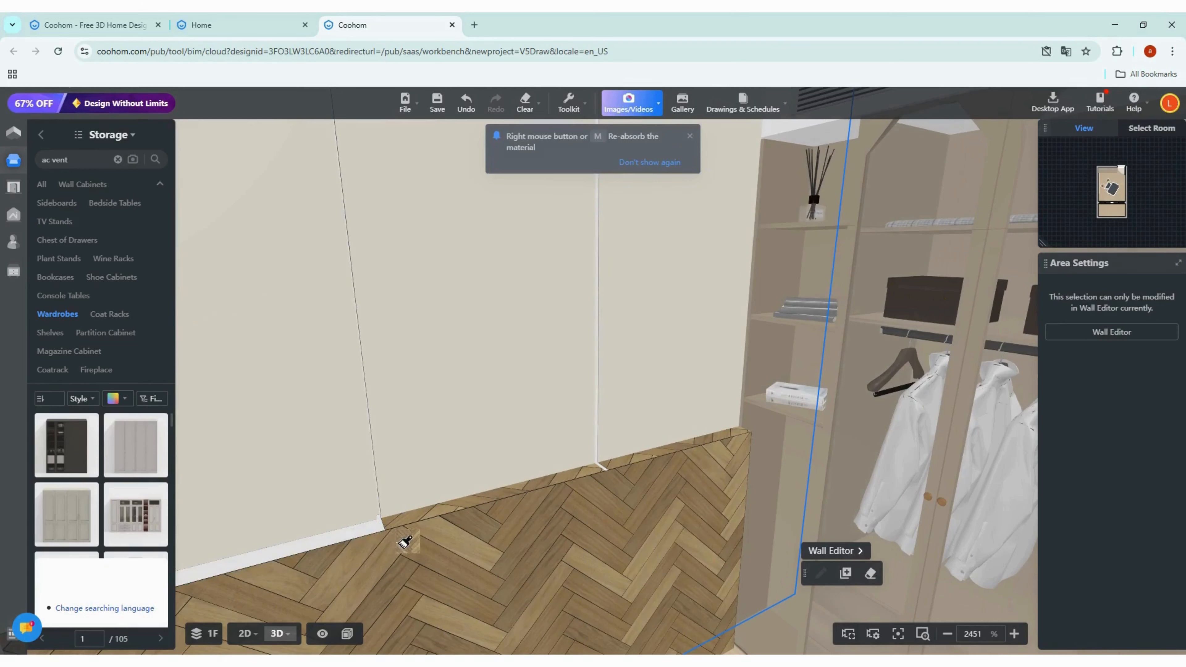
{"action": "scroll", "coordinate": [403, 543], "scroll_direction": "up", "scroll_amount": 1}
{"action": "left_click", "coordinate": [398, 546]}
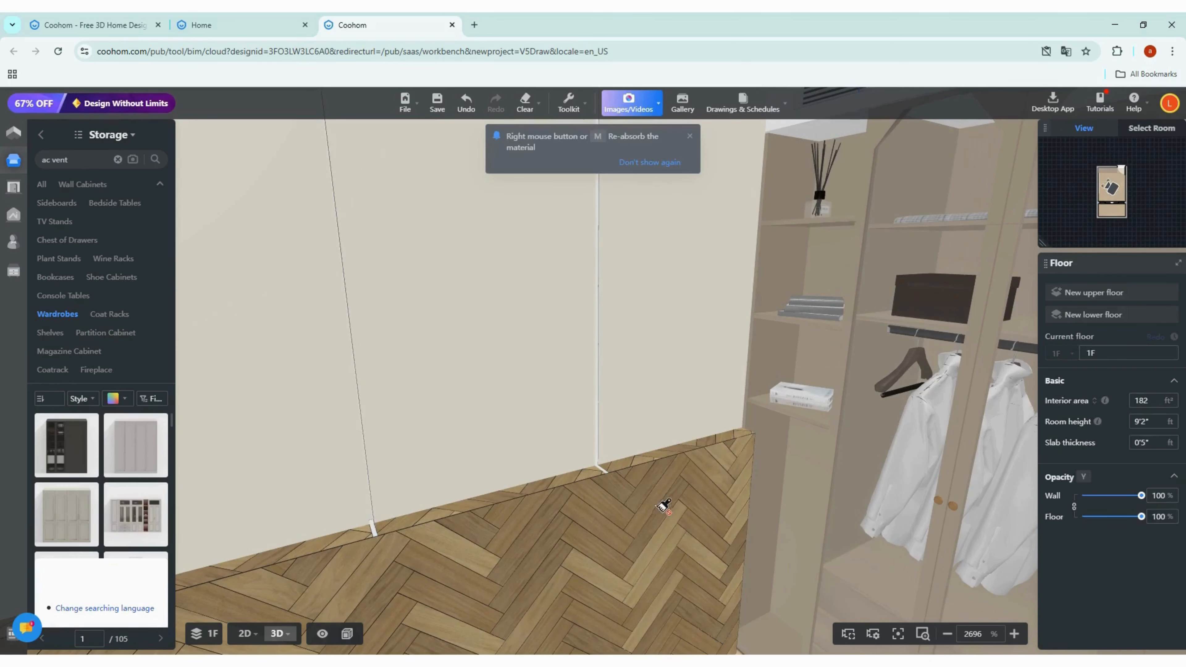
{"action": "left_click", "coordinate": [630, 486]}
Step: Paint the side edge of the extruded herringbone panel with the sampled wood
{"action": "scroll", "coordinate": [733, 453], "scroll_direction": "down", "scroll_amount": 5}
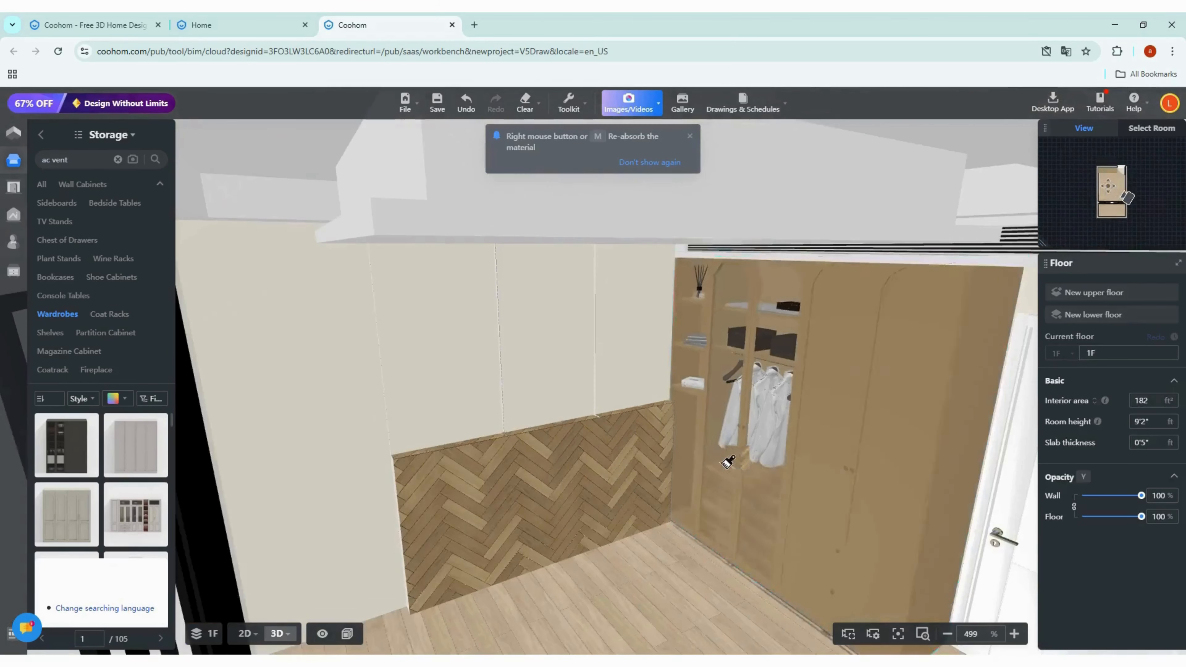
{"action": "scroll", "coordinate": [524, 503], "scroll_direction": "up", "scroll_amount": 3}
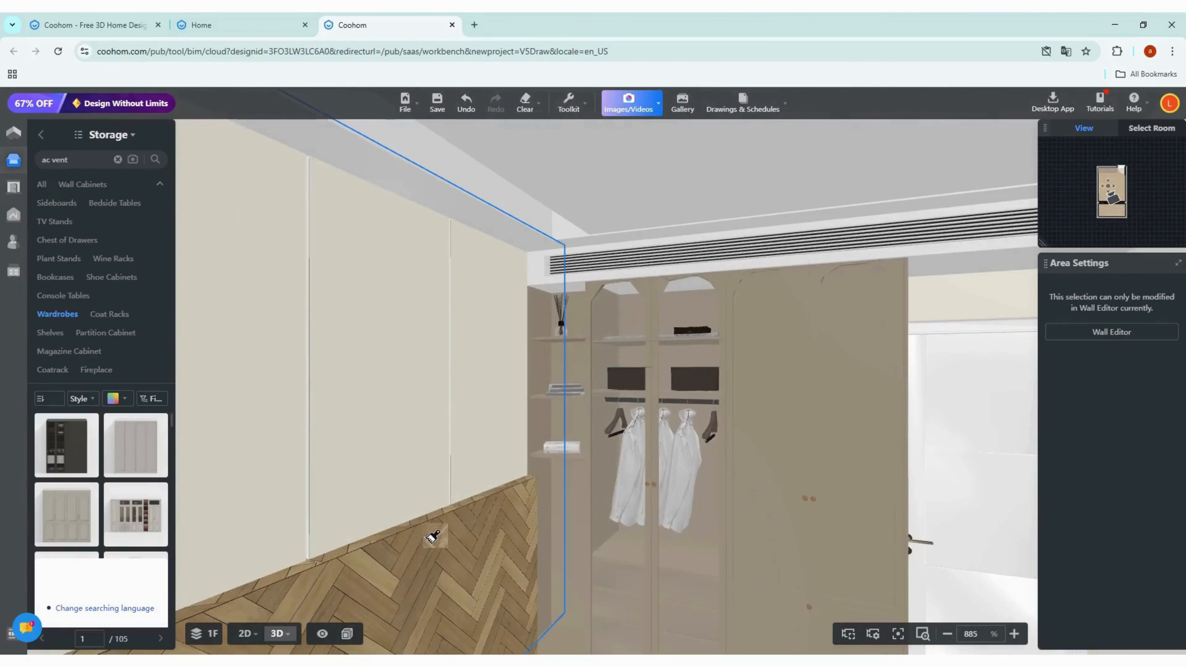
{"action": "left_click_drag", "start_coordinate": [518, 475], "coordinate": [591, 448]}
{"action": "scroll", "coordinate": [617, 519], "scroll_direction": "up", "scroll_amount": 4}
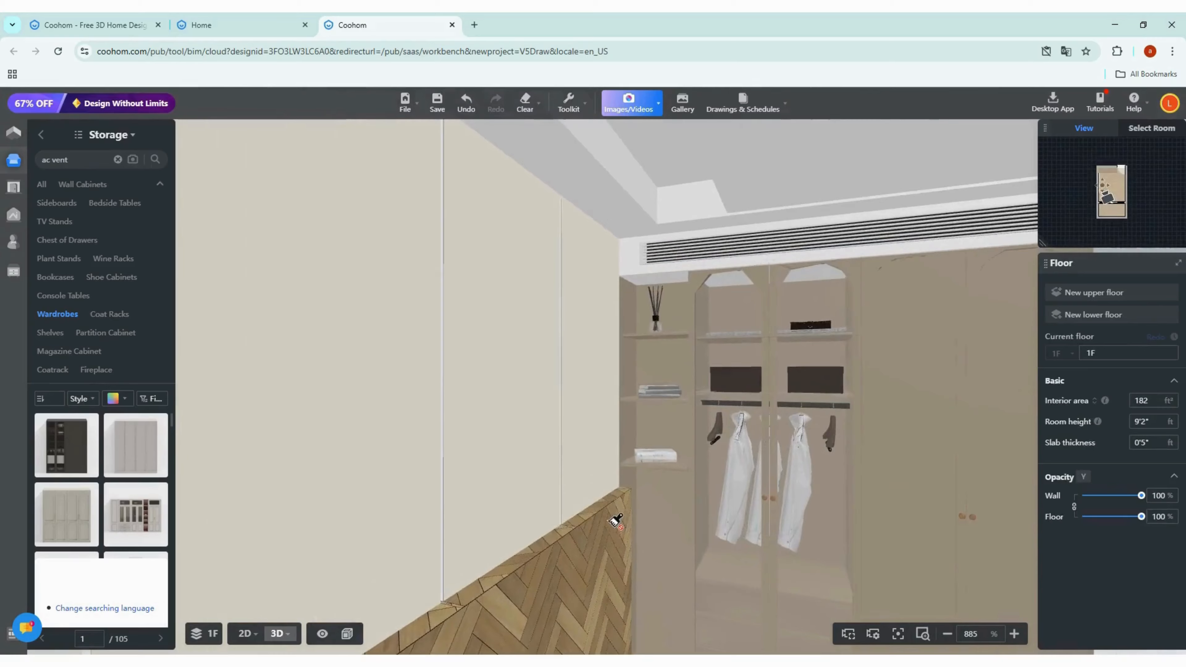
{"action": "left_click", "coordinate": [615, 518]}
{"action": "left_click_drag", "start_coordinate": [615, 518], "coordinate": [609, 467]}
{"action": "left_click_drag", "start_coordinate": [518, 485], "coordinate": [606, 463]}
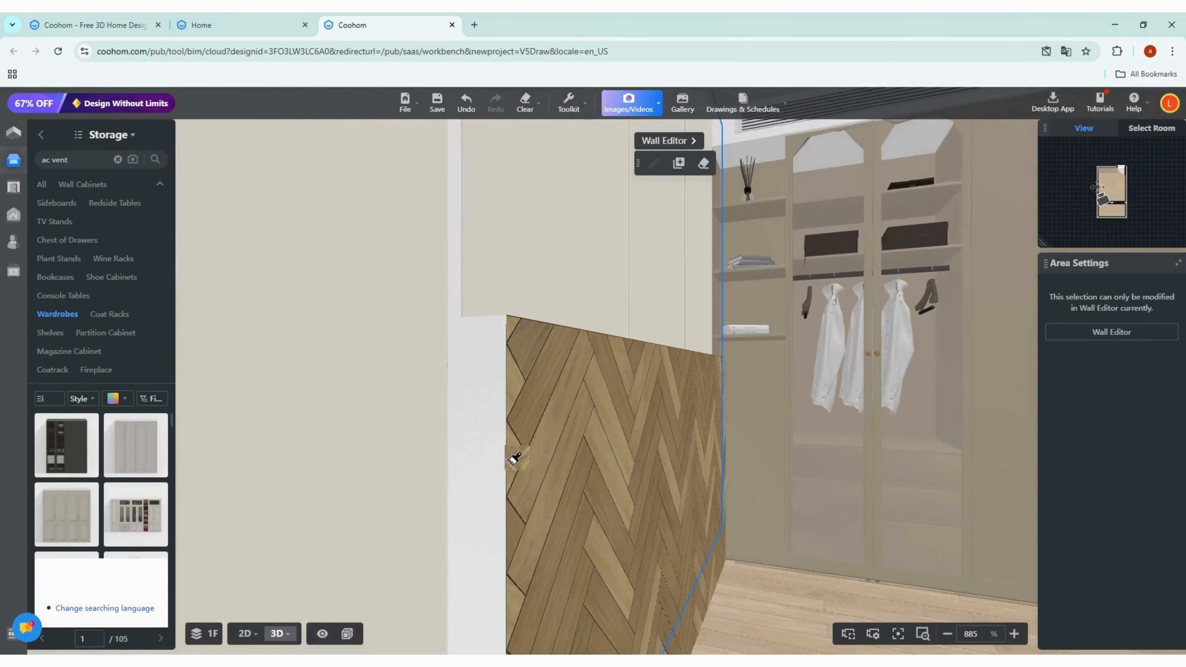
{"action": "scroll", "coordinate": [578, 424], "scroll_direction": "down", "scroll_amount": 2}
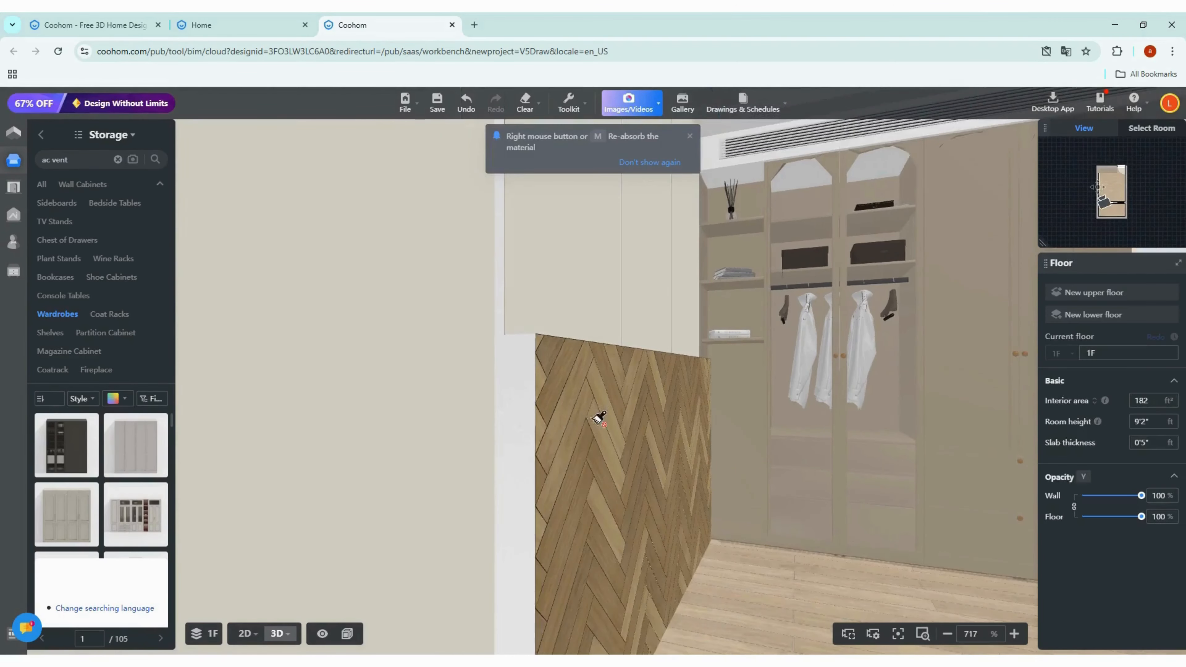
{"action": "left_click_drag", "start_coordinate": [594, 419], "coordinate": [394, 455]}
{"action": "scroll", "coordinate": [617, 442], "scroll_direction": "down", "scroll_amount": 15}
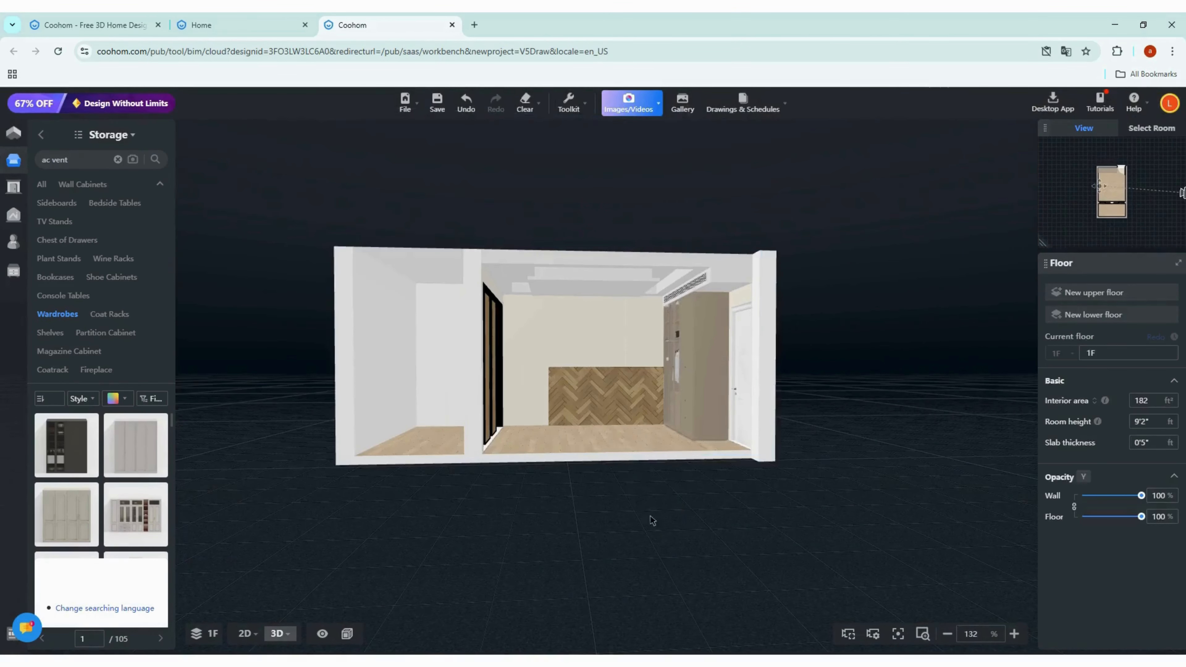